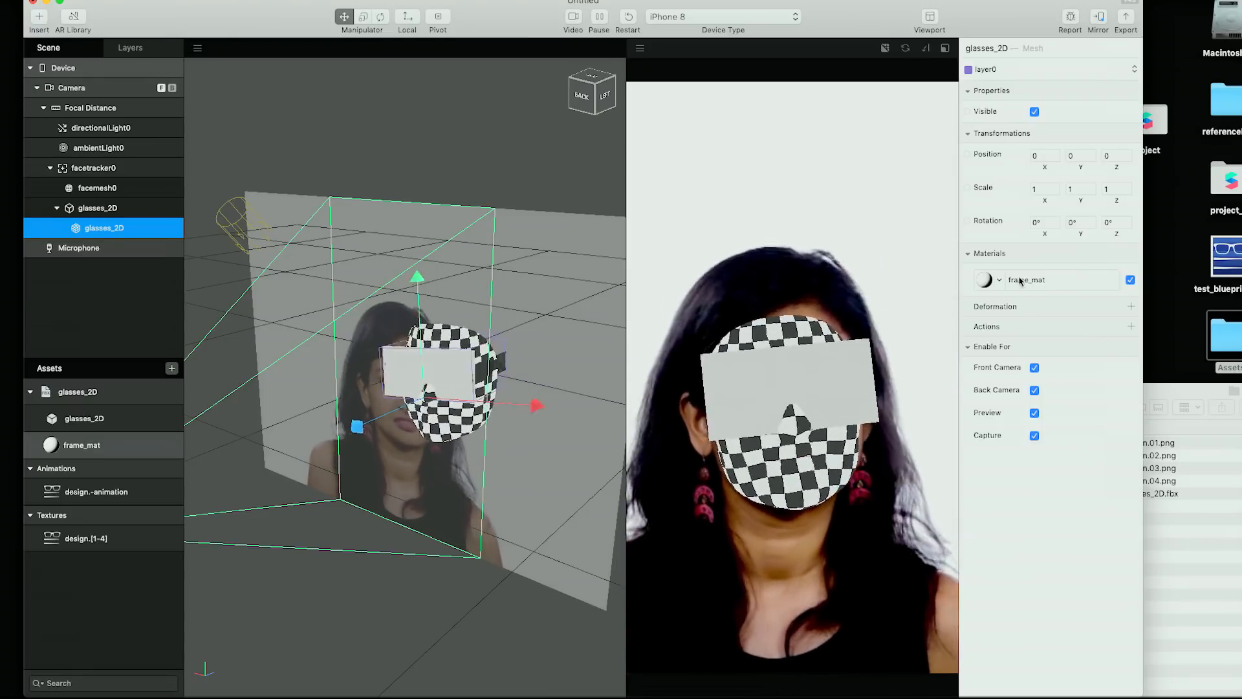
Assign the design.-animation sequence as the diffuse texture of frame_mat, the glasses mesh's material.
{"action": "double_click", "coordinate": [1042, 280]}
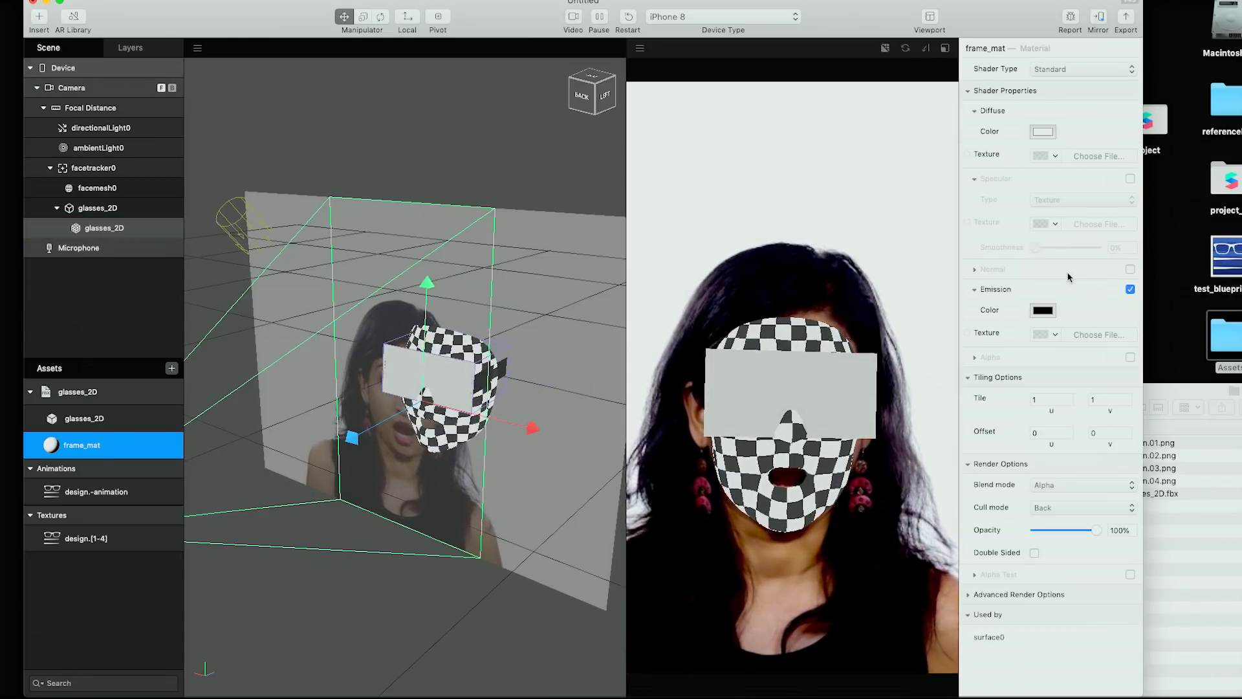
{"action": "left_click", "coordinate": [1056, 158]}
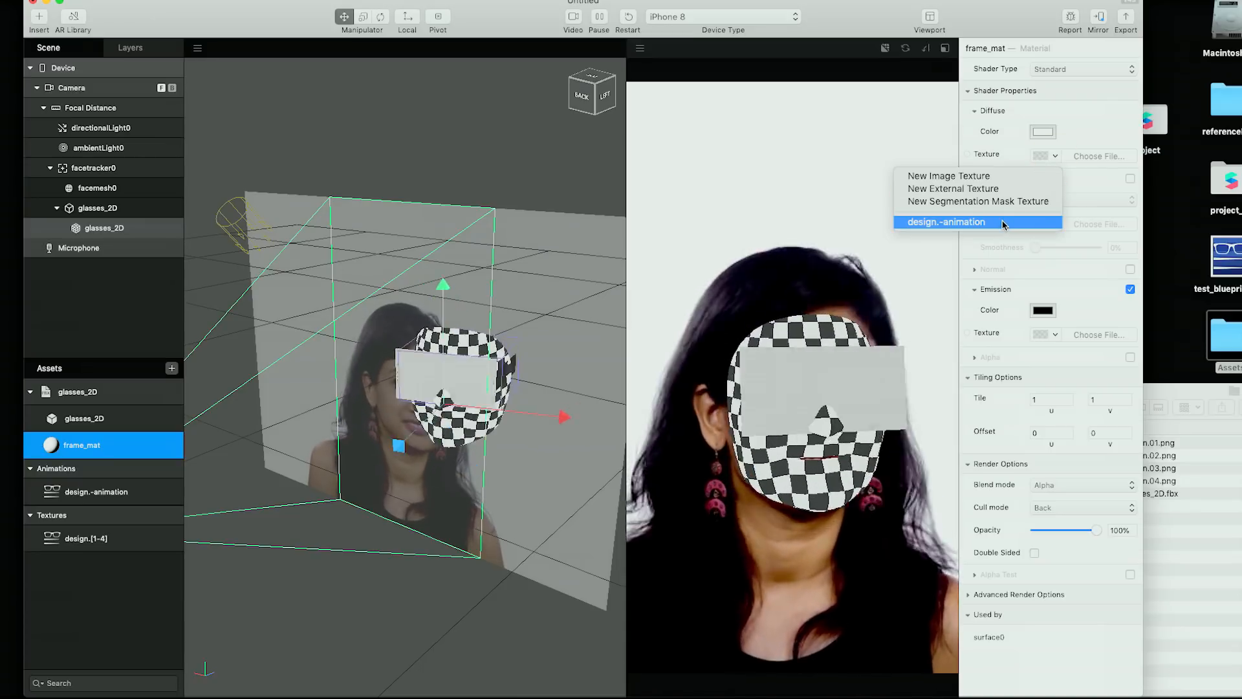
{"action": "left_click", "coordinate": [970, 222]}
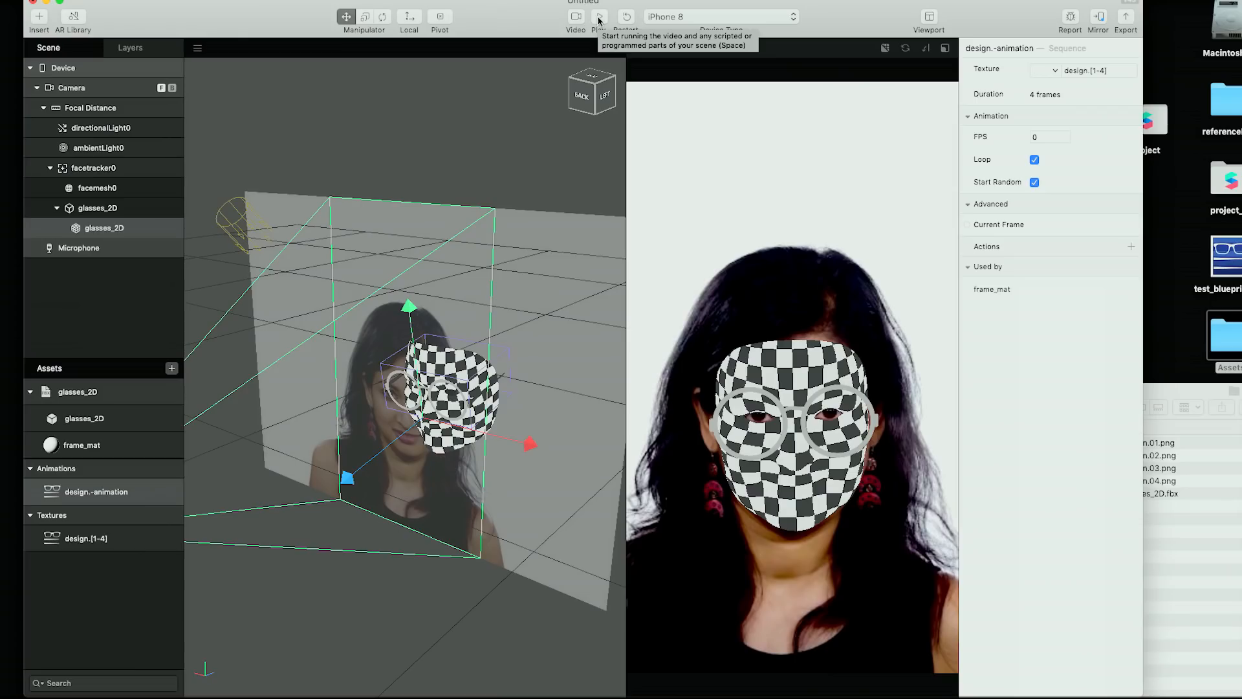
Switch the preview video source to the FaceTime HD Camera and start playing the scene.
{"action": "left_click", "coordinate": [576, 18]}
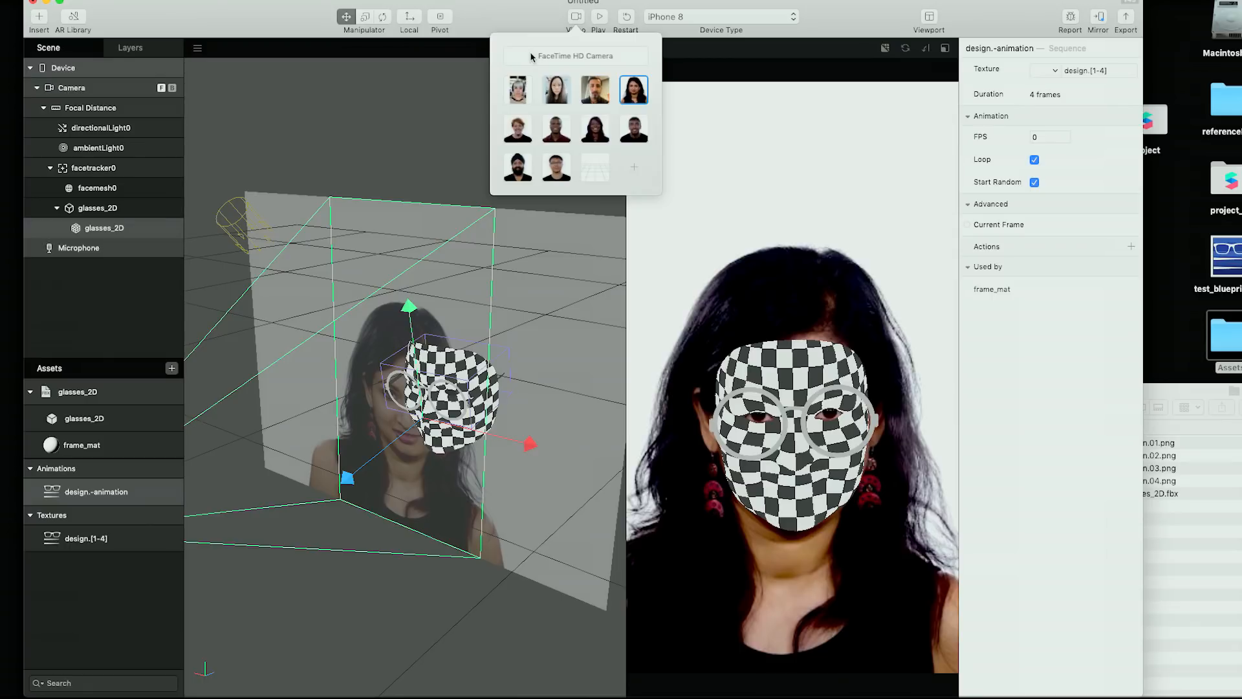
{"action": "left_click", "coordinate": [528, 56]}
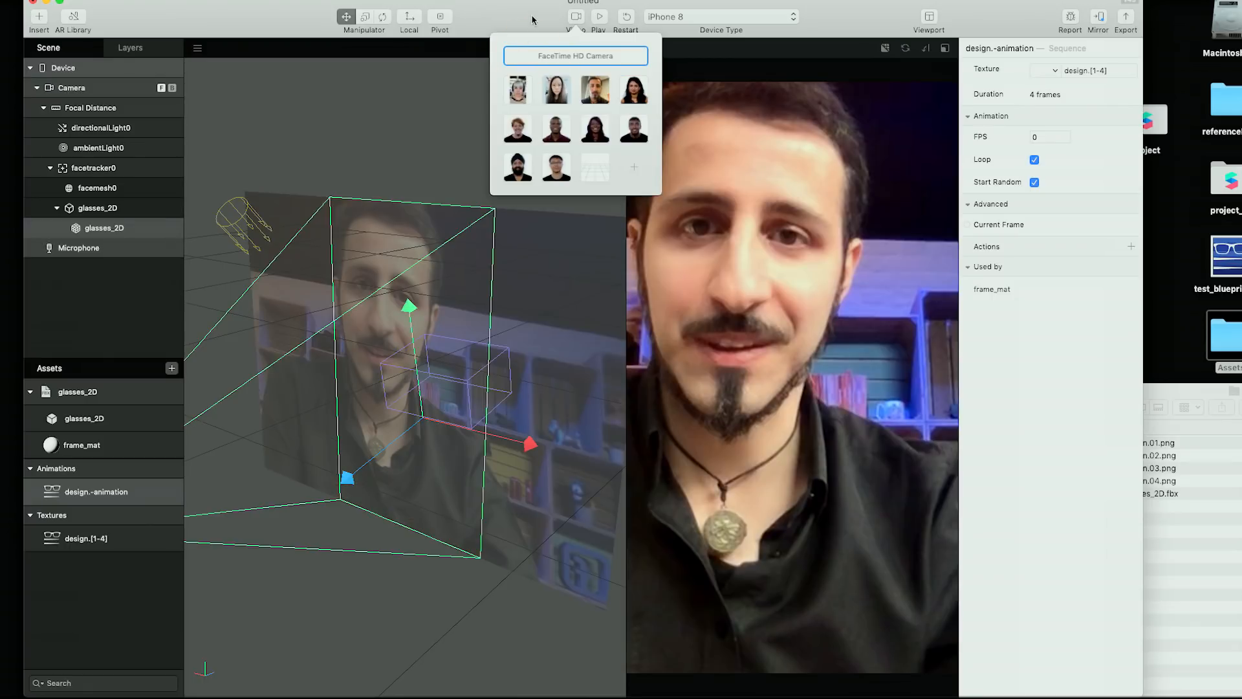
{"action": "left_click", "coordinate": [531, 20]}
{"action": "left_click", "coordinate": [601, 18]}
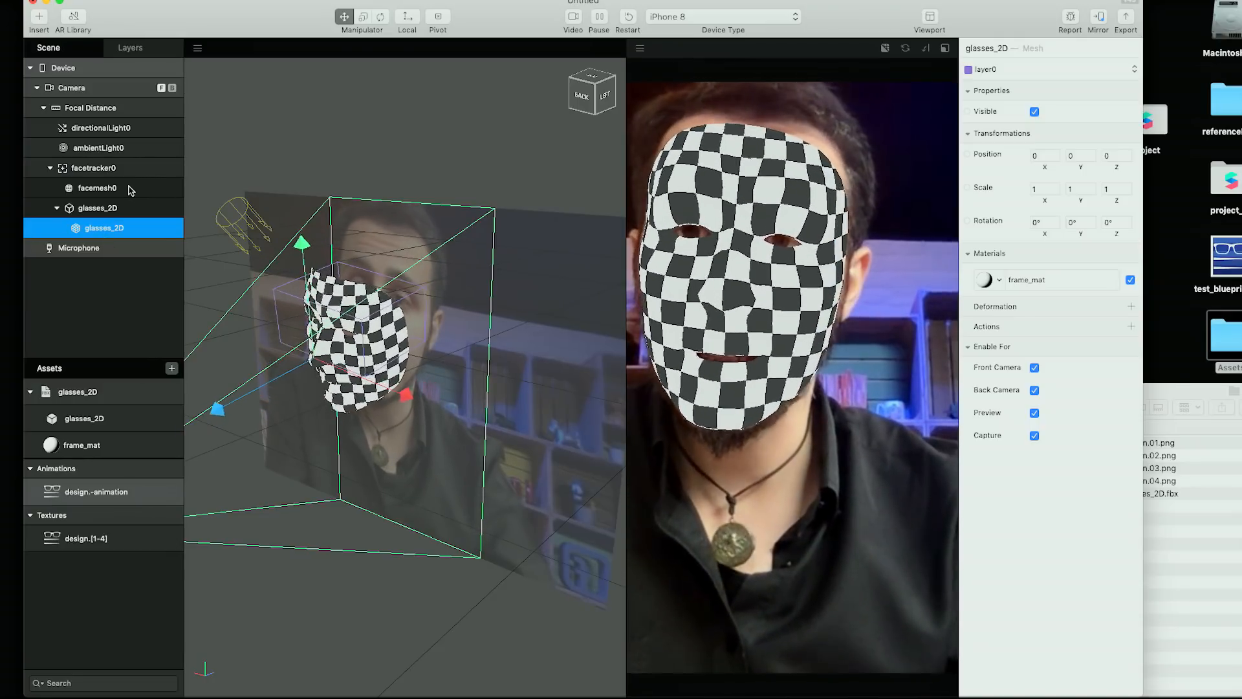
Hide the face tracker and its face mesh by turning off their visibility.
{"action": "left_click", "coordinate": [97, 188]}
{"action": "left_click", "coordinate": [97, 167], "text": "shift"}
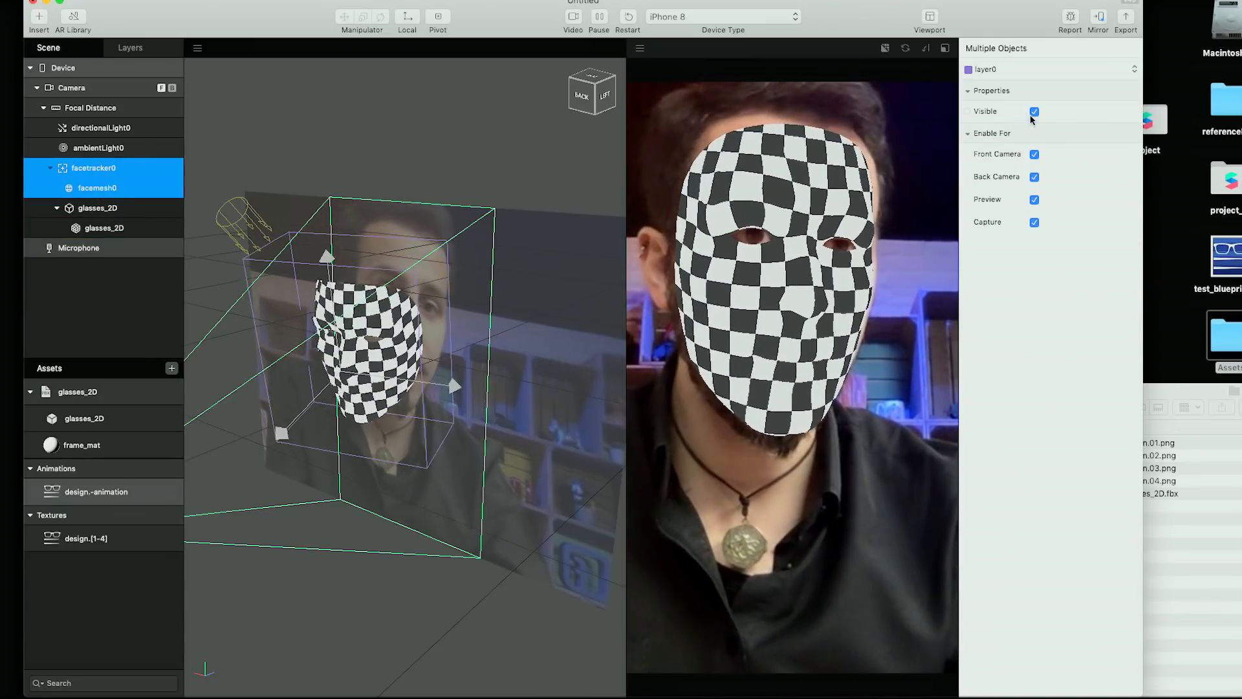
{"action": "left_click", "coordinate": [1035, 111]}
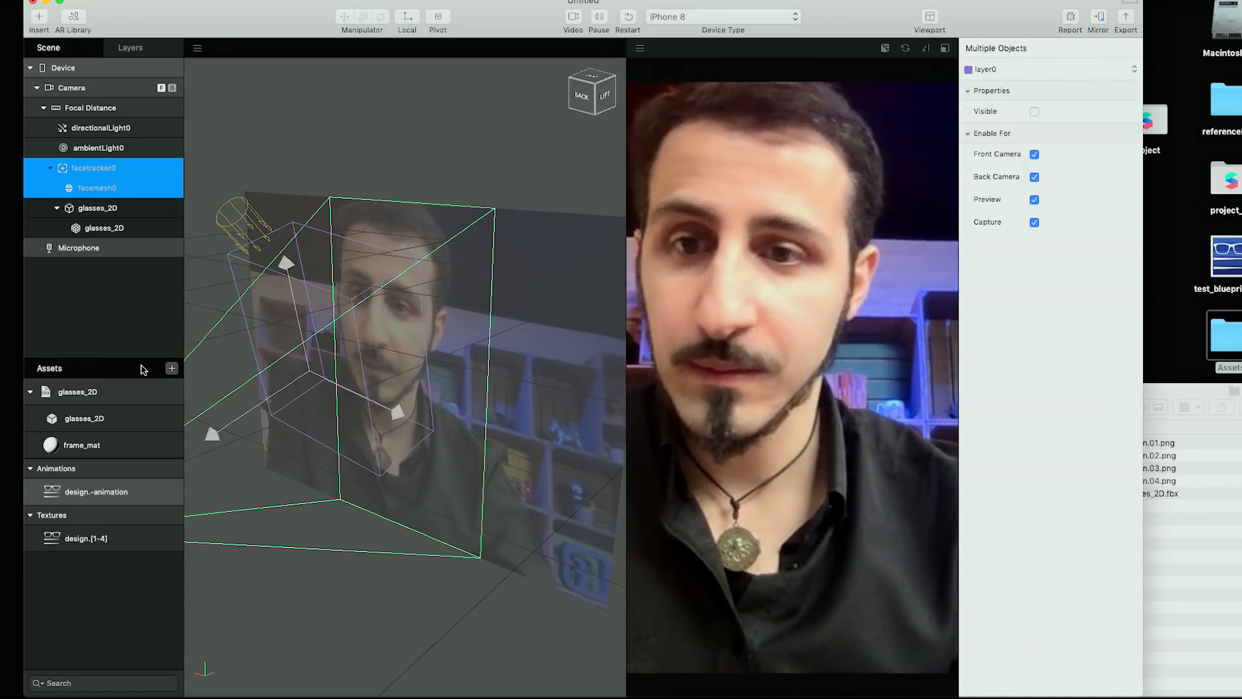
Review the properties of the glasses_2D, frame_mat, design.-animation and design.[1-4] assets.
{"action": "left_click", "coordinate": [99, 418]}
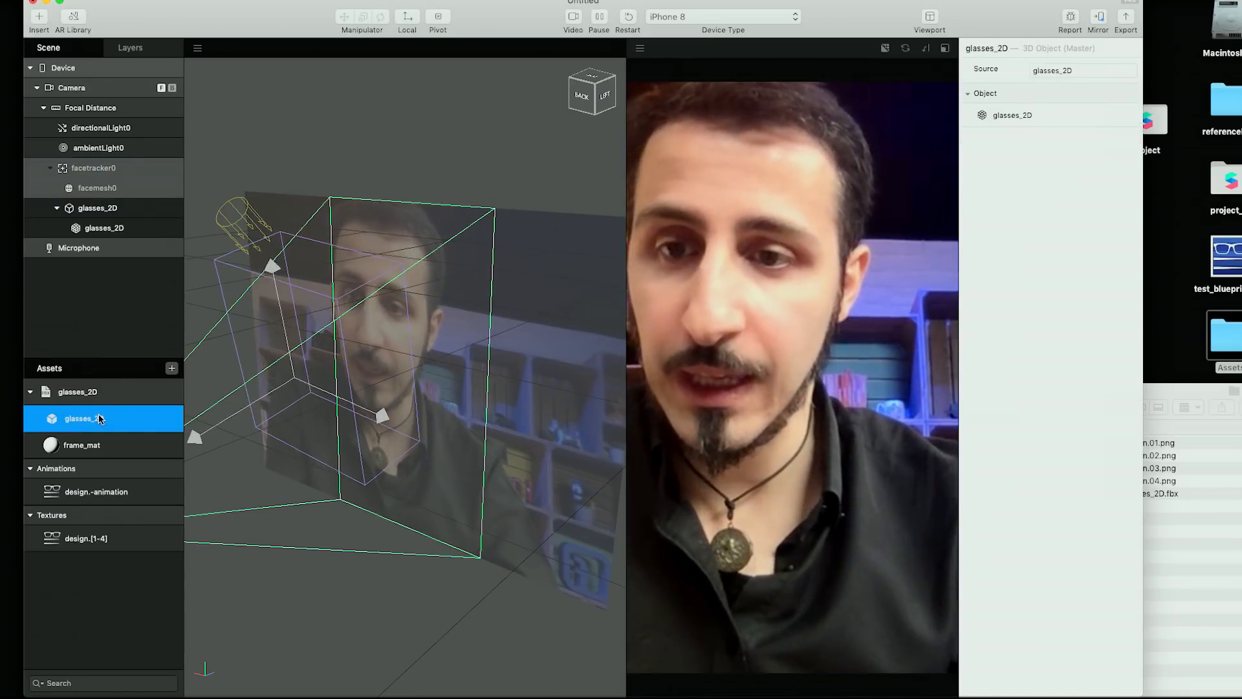
{"action": "left_click", "coordinate": [109, 453]}
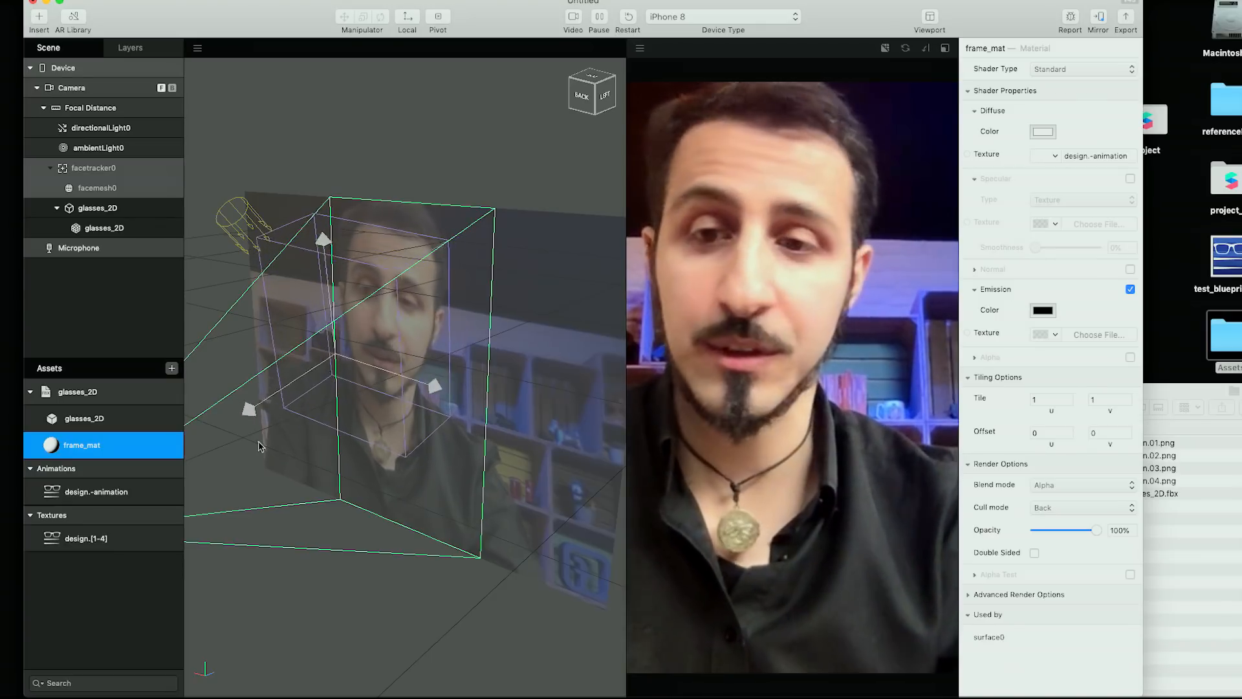
{"action": "left_click", "coordinate": [96, 496]}
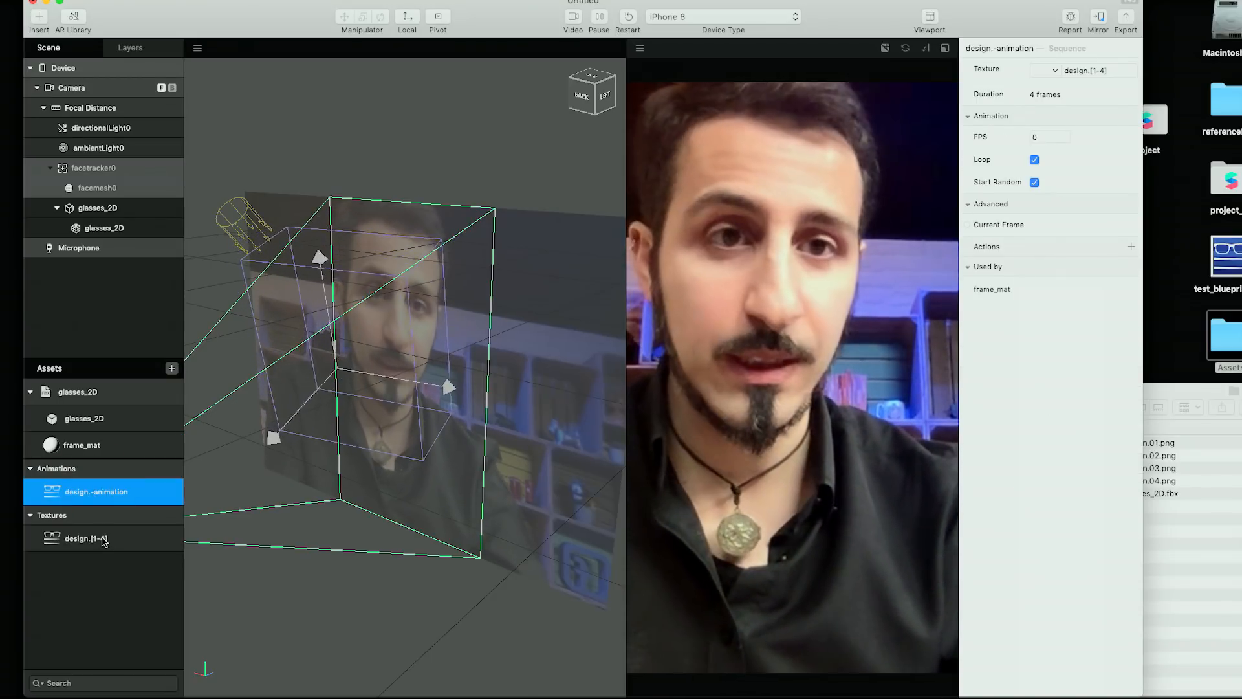
{"action": "left_click", "coordinate": [101, 540]}
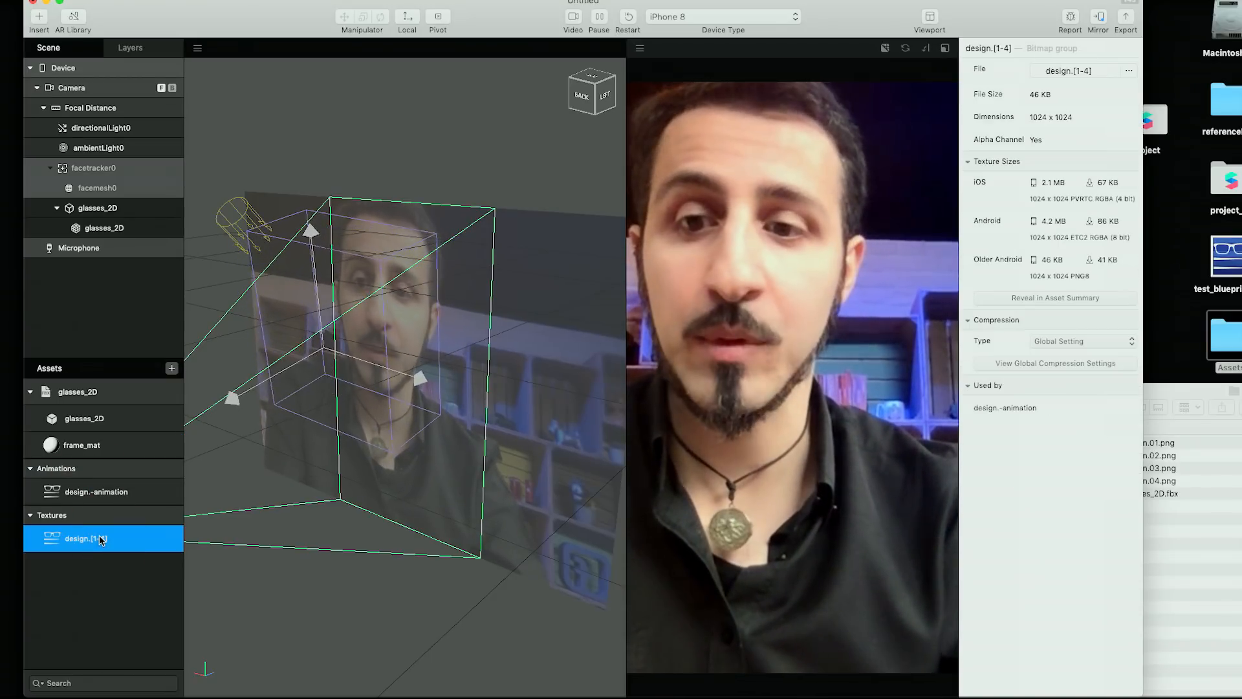
{"action": "left_click", "coordinate": [108, 496]}
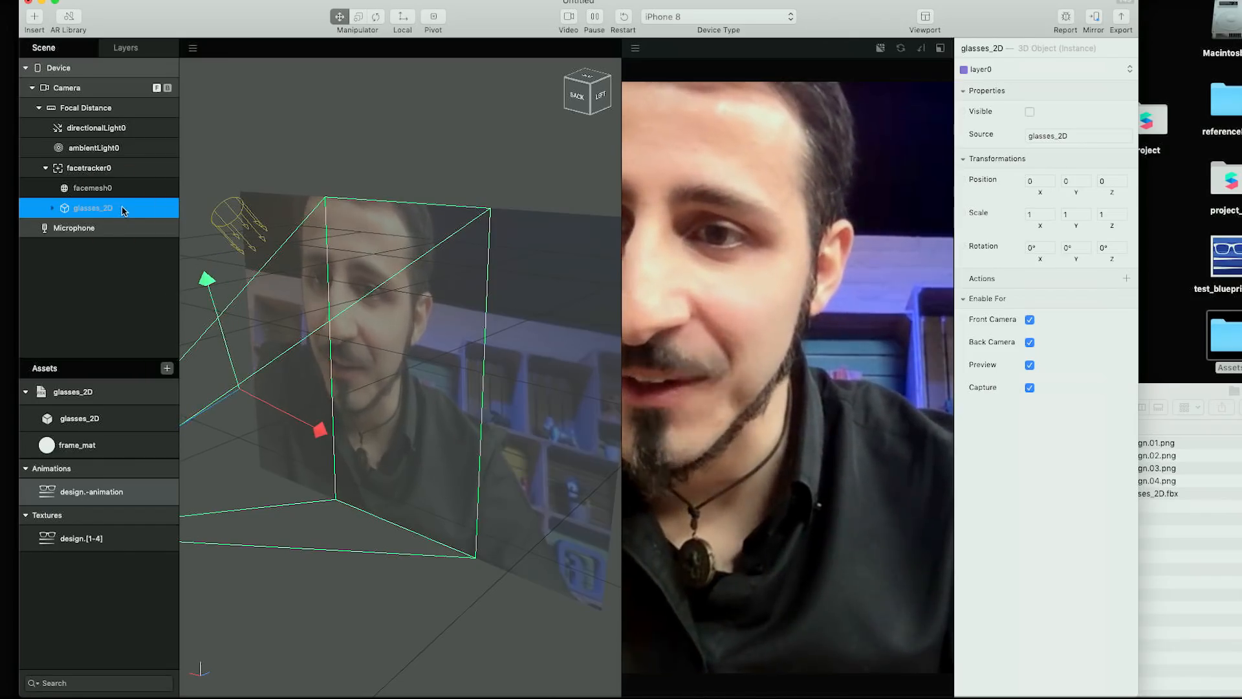
Make the glasses_2D object under the face tracker visible.
{"action": "left_click", "coordinate": [83, 188]}
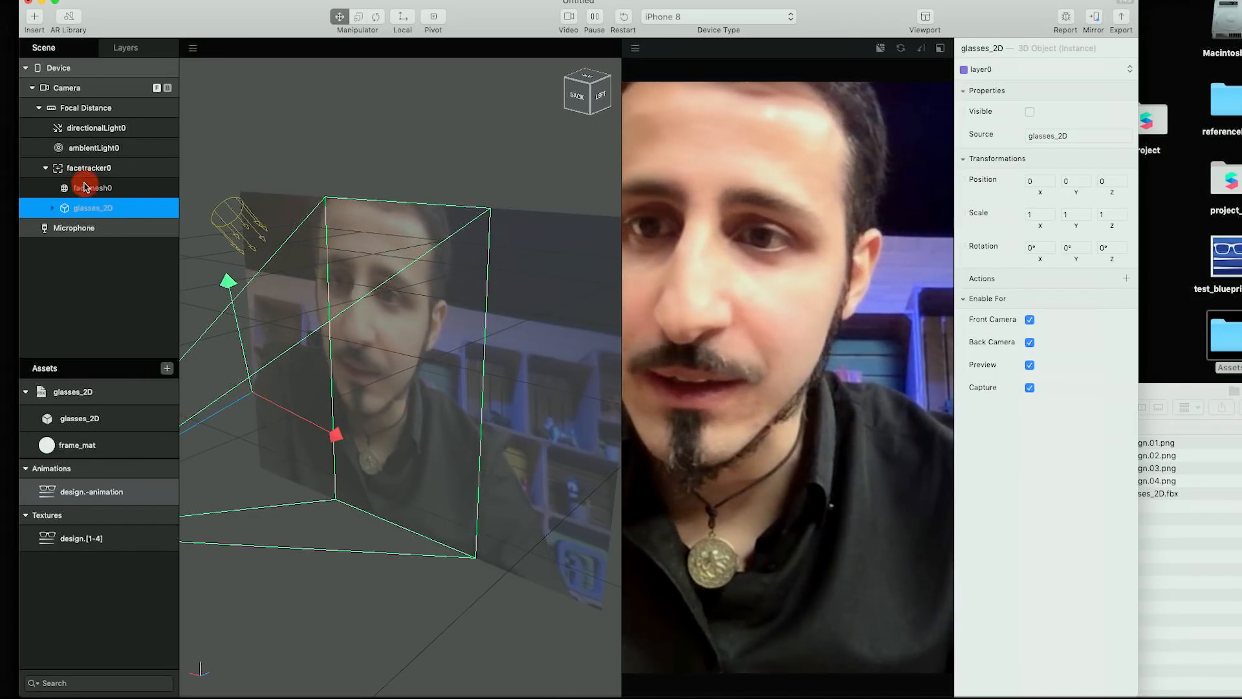
{"action": "left_click", "coordinate": [110, 208]}
{"action": "left_click", "coordinate": [1030, 112]}
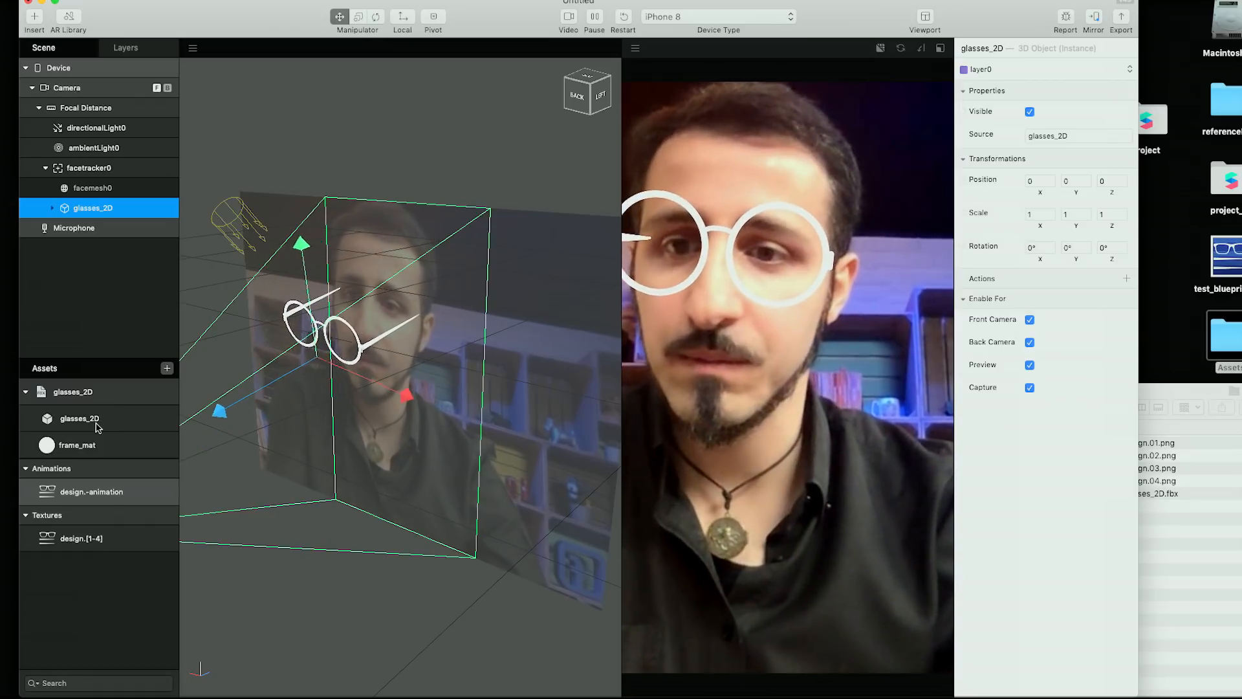
Create a patch from the design.-animation sequence's Current Frame property and position it in the Patch Editor.
{"action": "left_click", "coordinate": [98, 496]}
{"action": "left_click", "coordinate": [69, 493]}
{"action": "left_click", "coordinate": [73, 533]}
{"action": "left_click", "coordinate": [76, 497]}
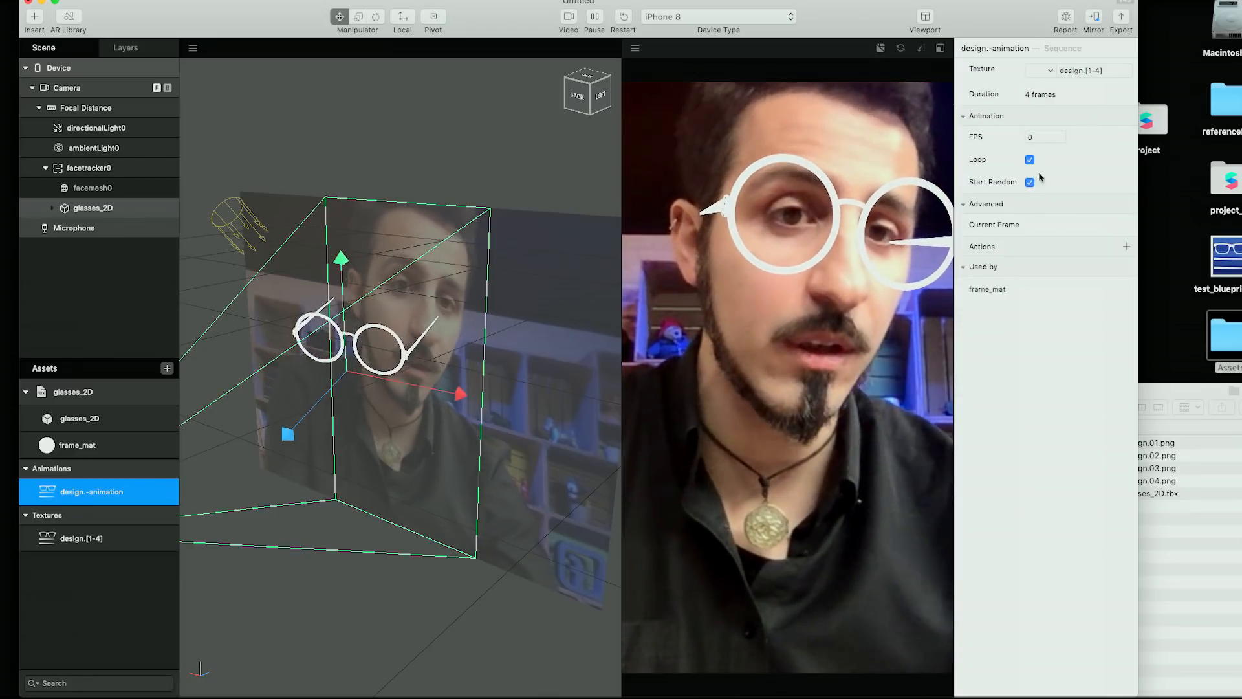
{"action": "left_click", "coordinate": [996, 224]}
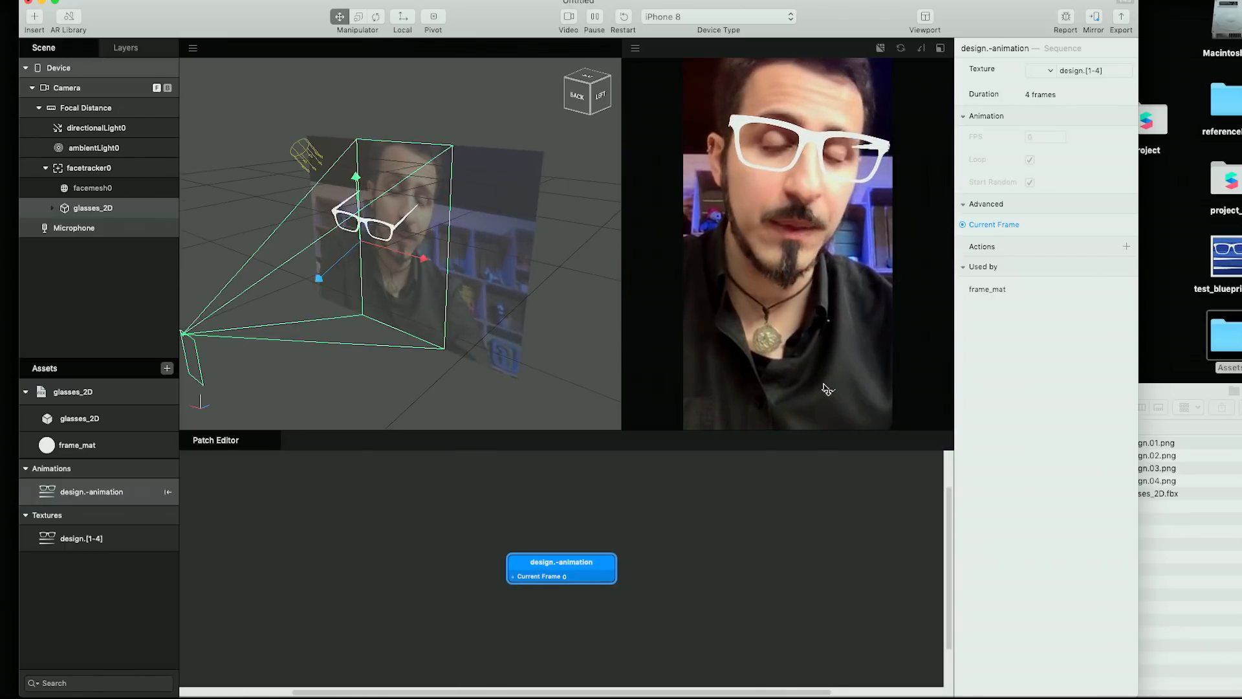
{"action": "left_click_drag", "start_coordinate": [556, 566], "coordinate": [729, 539]}
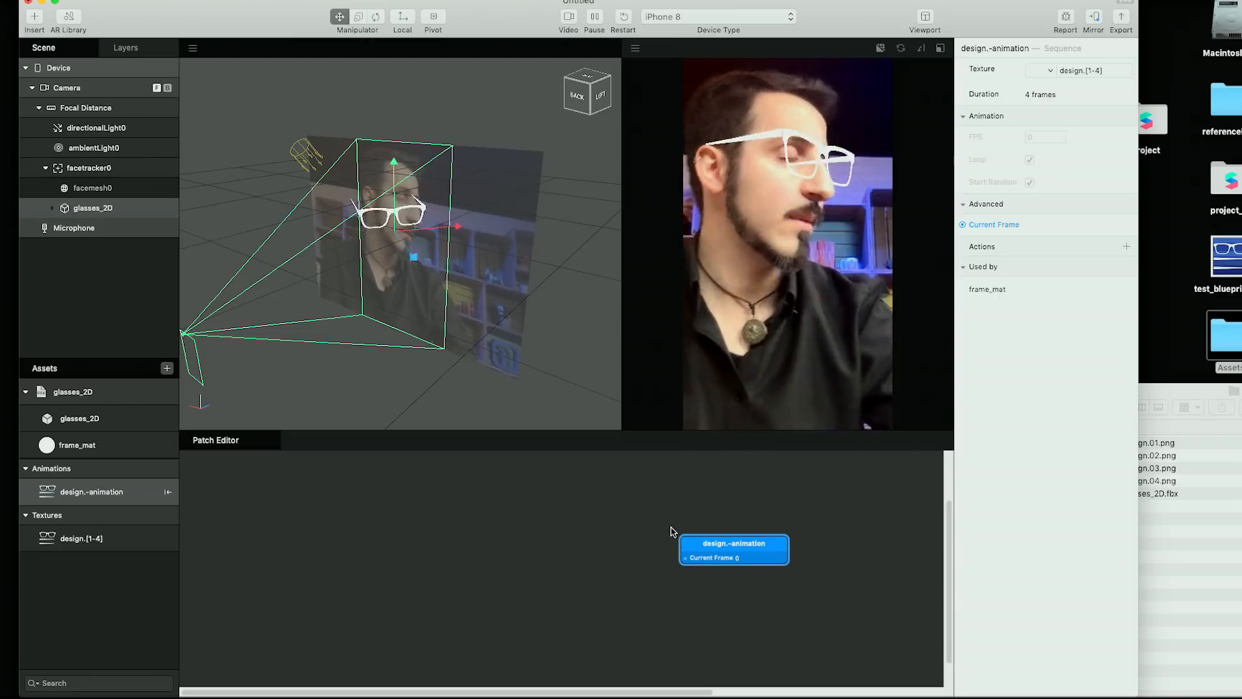
{"action": "mouse_move", "coordinate": [705, 544]}
{"action": "left_mouse_down"}
{"action": "mouse_move", "coordinate": [694, 525]}
{"action": "mouse_move", "coordinate": [711, 525]}
{"action": "left_mouse_up"}
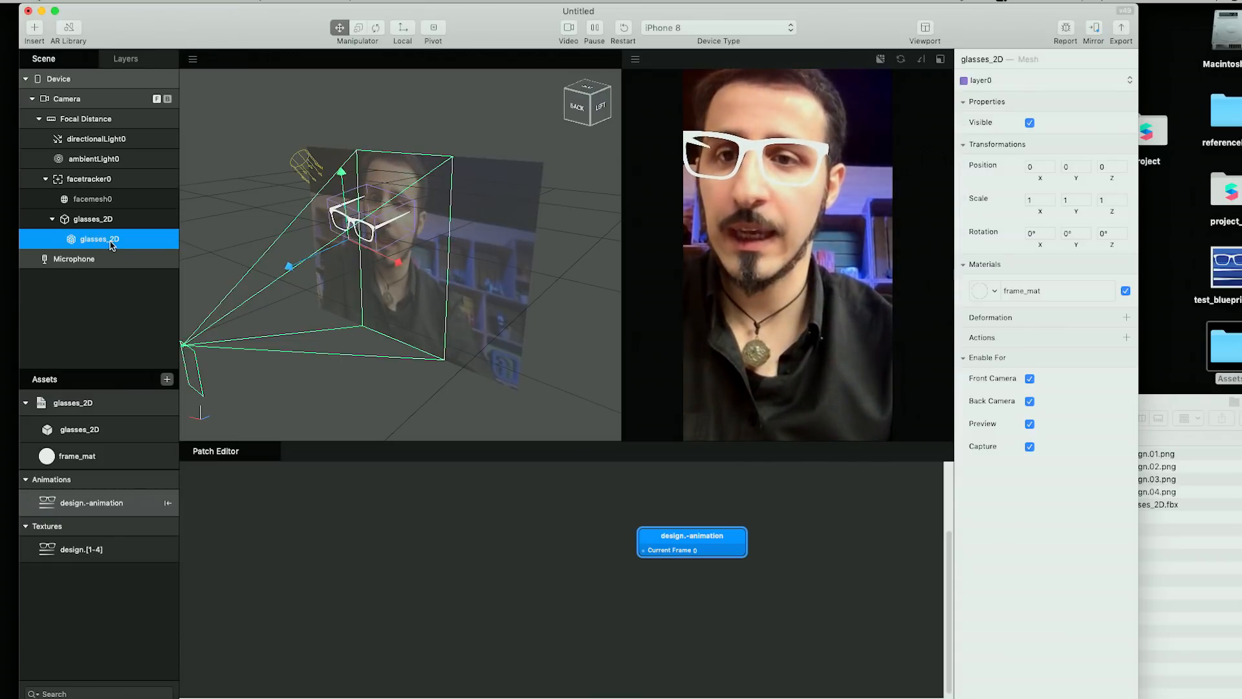
Add a Tap action to the glasses_2D mesh to create its Object Tap patch.
{"action": "left_click", "coordinate": [97, 221]}
{"action": "left_click", "coordinate": [101, 240]}
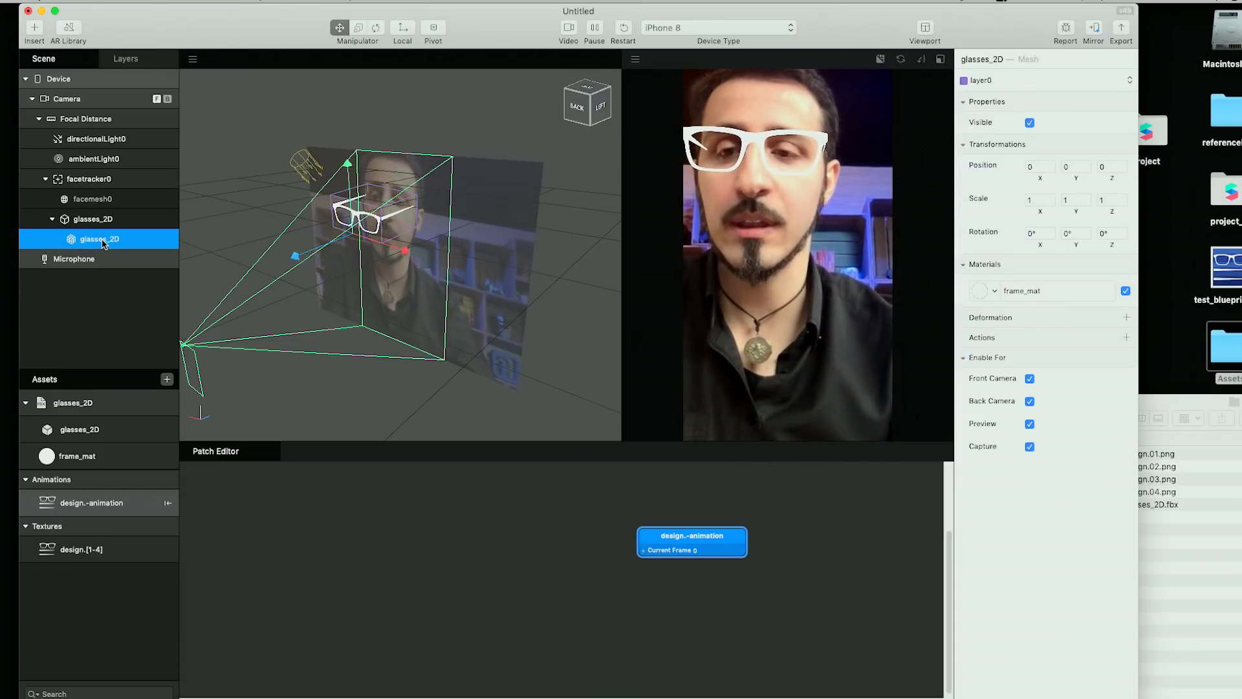
{"action": "left_click", "coordinate": [1127, 335]}
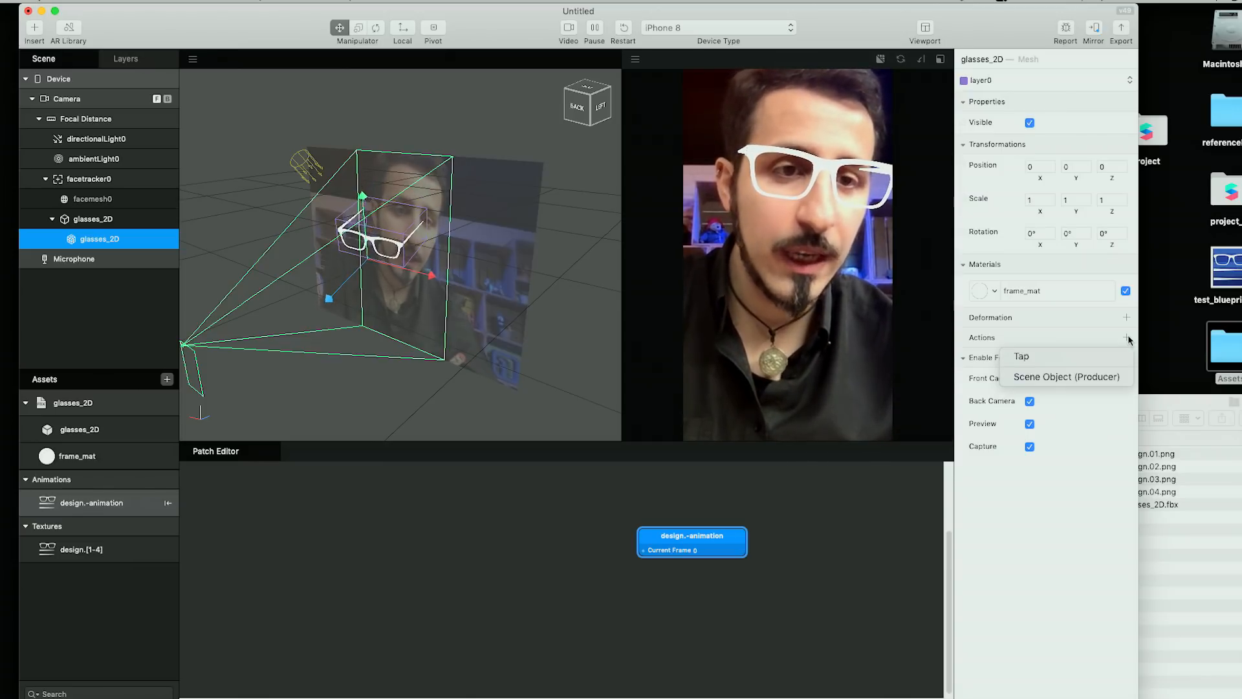
{"action": "left_click", "coordinate": [1096, 355]}
Line up the glasses_2D and Object Tap patches ahead of the design.-animation patch, and test a tap on the glasses in the preview.
{"action": "left_click_drag", "start_coordinate": [387, 552], "coordinate": [556, 631]}
{"action": "left_click_drag", "start_coordinate": [560, 568], "coordinate": [440, 541]}
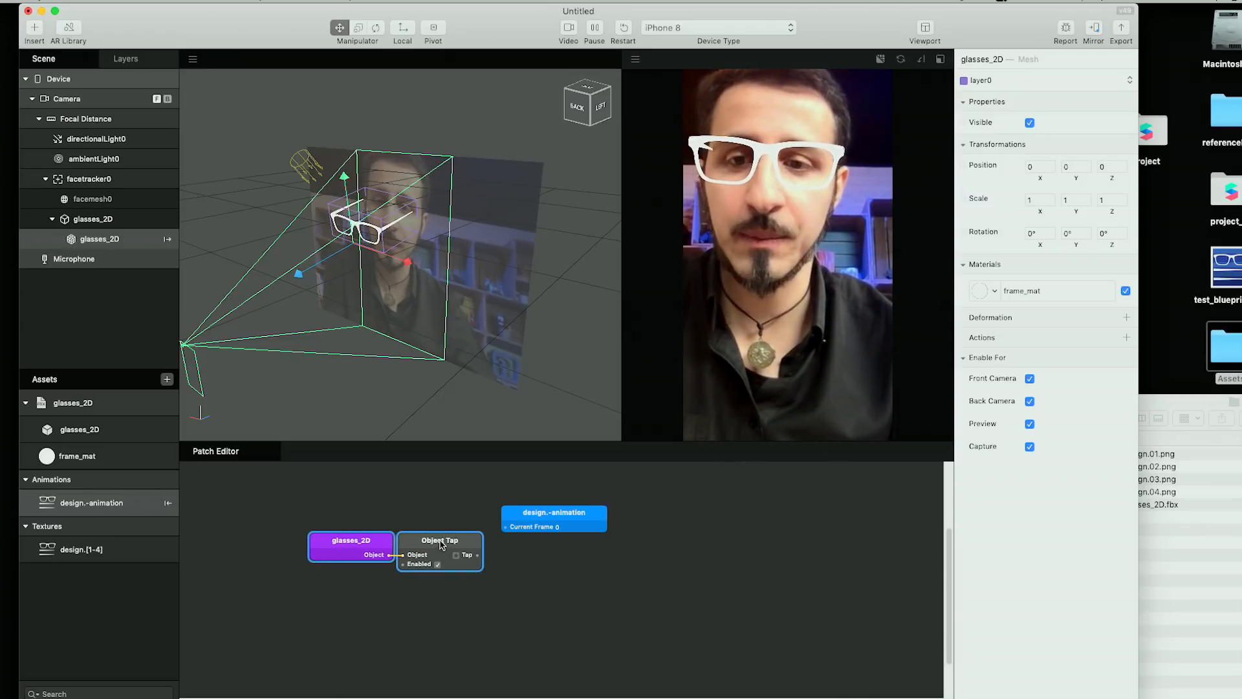
{"action": "left_click_drag", "start_coordinate": [515, 525], "coordinate": [520, 553]}
{"action": "left_click", "coordinate": [519, 587]}
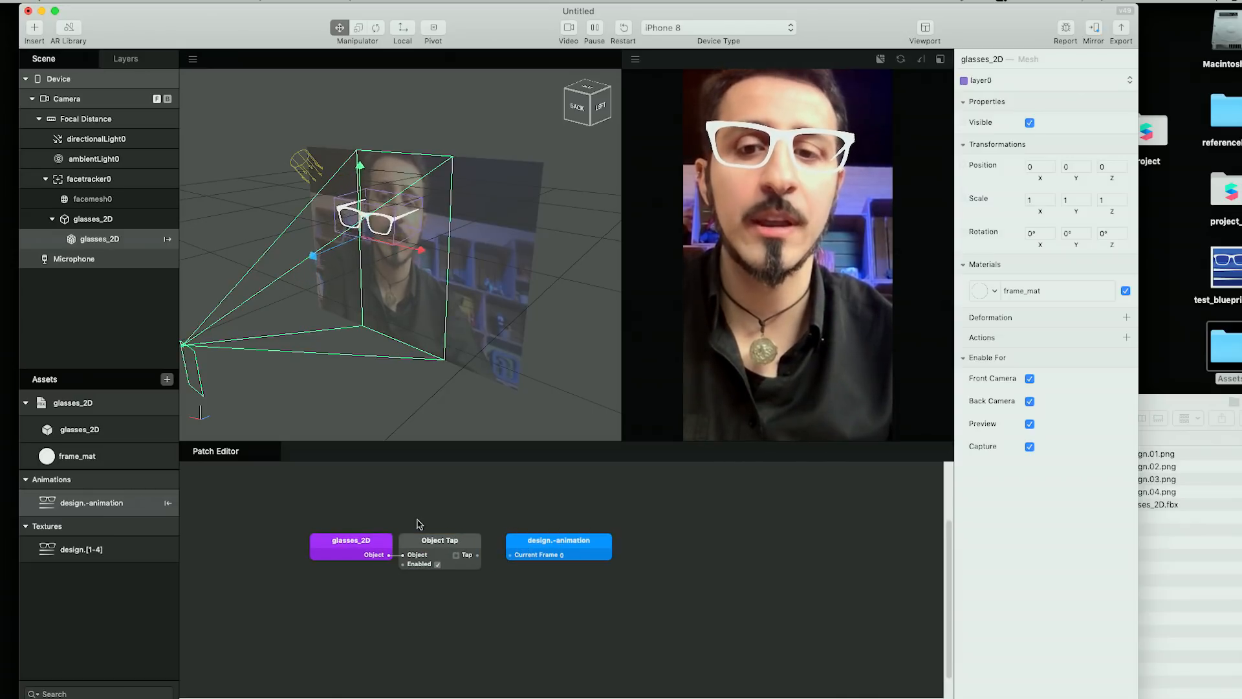
{"action": "left_click_drag", "start_coordinate": [310, 493], "coordinate": [431, 593]}
{"action": "left_click", "coordinate": [390, 605]}
{"action": "left_click_drag", "start_coordinate": [301, 493], "coordinate": [407, 579]}
{"action": "scroll", "coordinate": [391, 586], "scroll_direction": "up", "scroll_amount": 5}
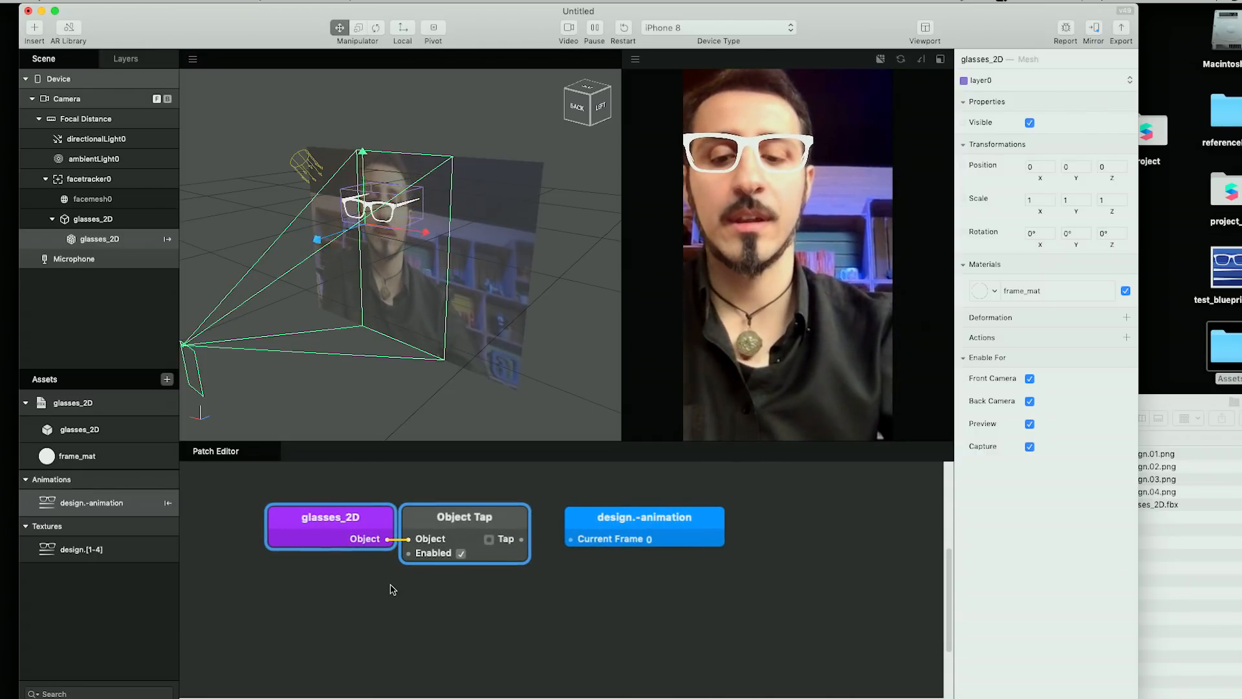
{"action": "left_click", "coordinate": [459, 589]}
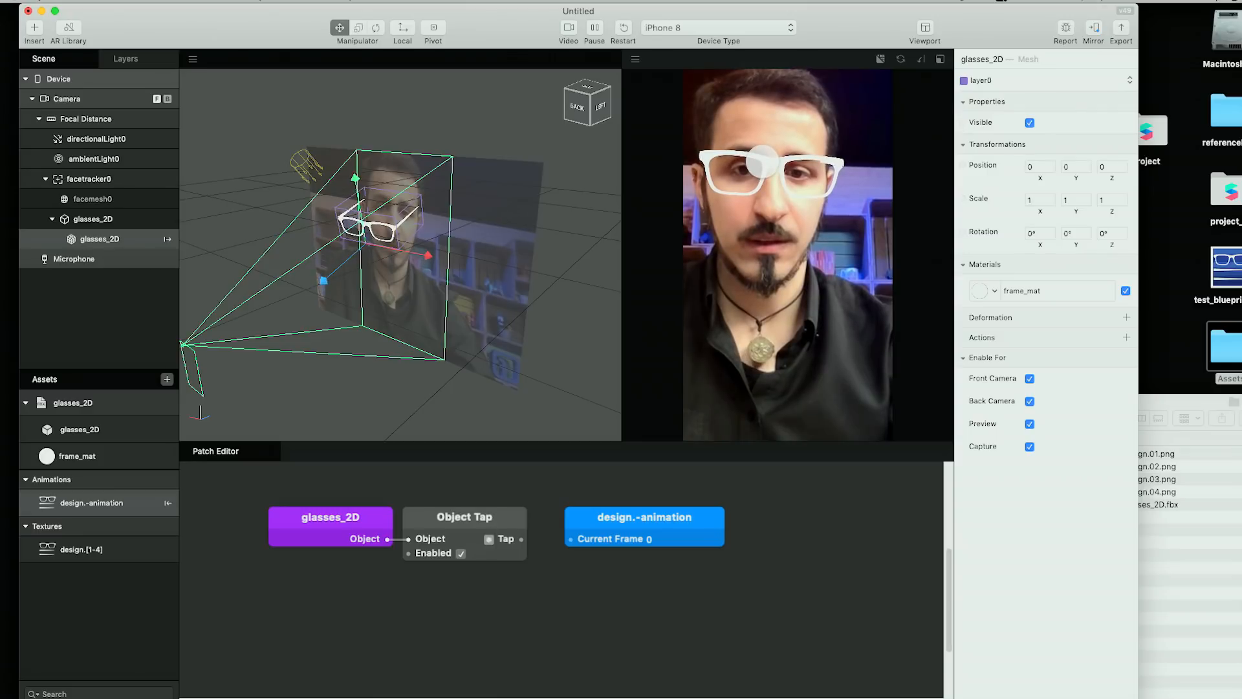
{"action": "left_click", "coordinate": [763, 162]}
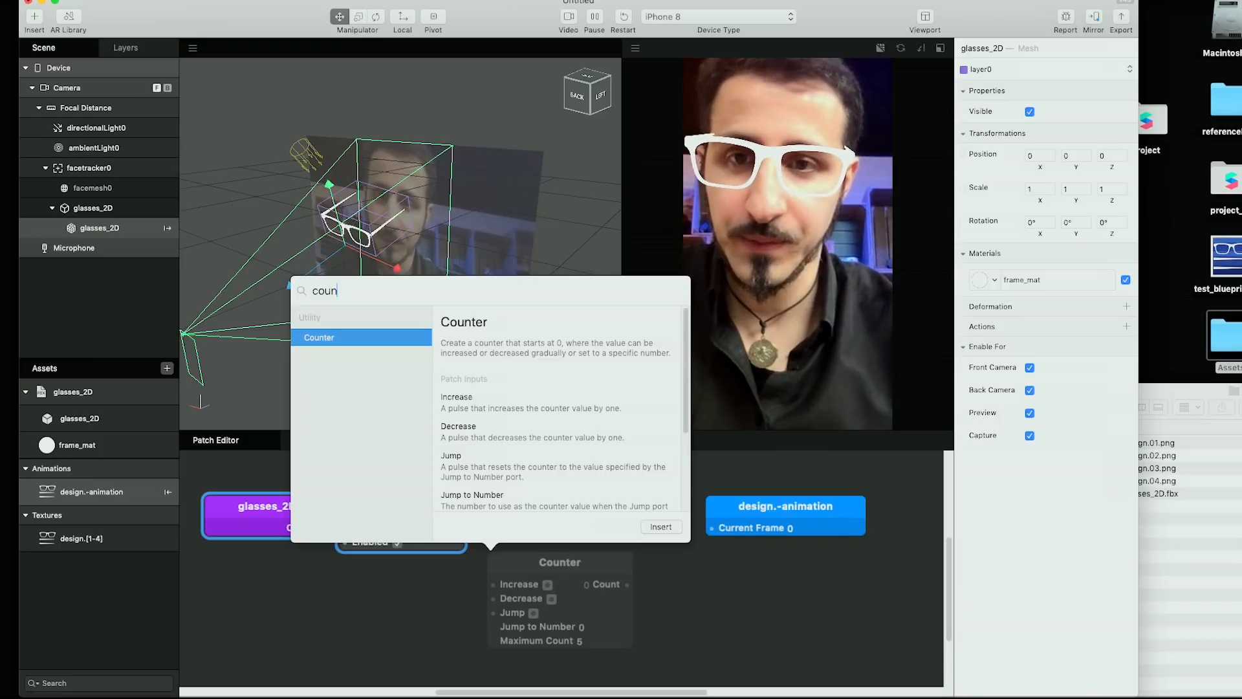
Insert a Counter patch between Object Tap and design.-animation, and connect the Tap output to its Increase input.
{"action": "key", "text": "Return"}
{"action": "left_click_drag", "start_coordinate": [531, 561], "coordinate": [540, 507]}
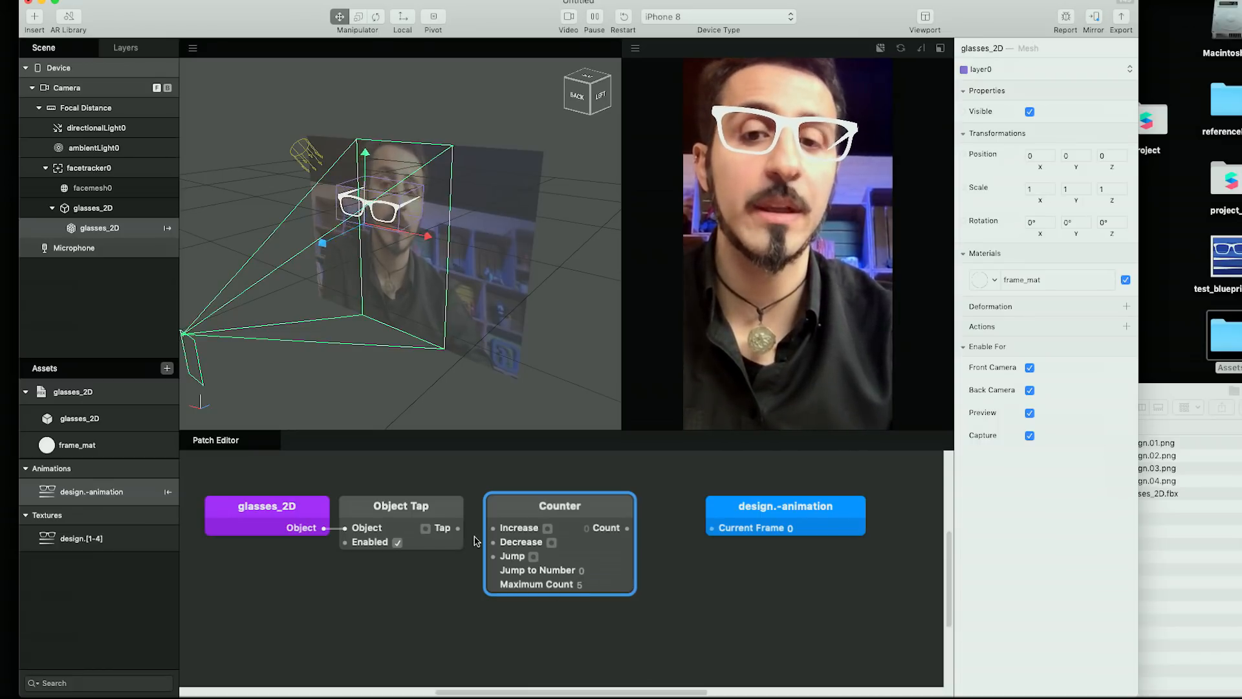
{"action": "left_click_drag", "start_coordinate": [458, 529], "coordinate": [493, 528]}
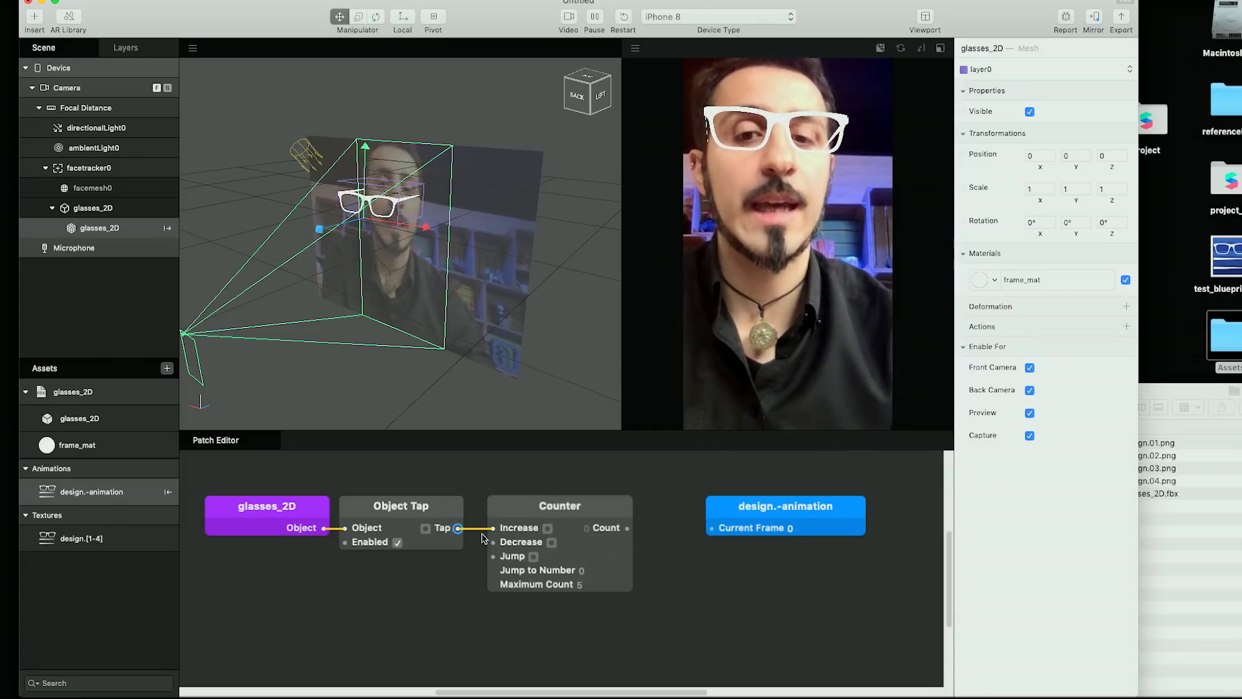
Set the Counter's Maximum Count to 4 and, with Count wired to the animation's Current Frame, test it by tapping the glasses.
{"action": "double_click", "coordinate": [580, 584]}
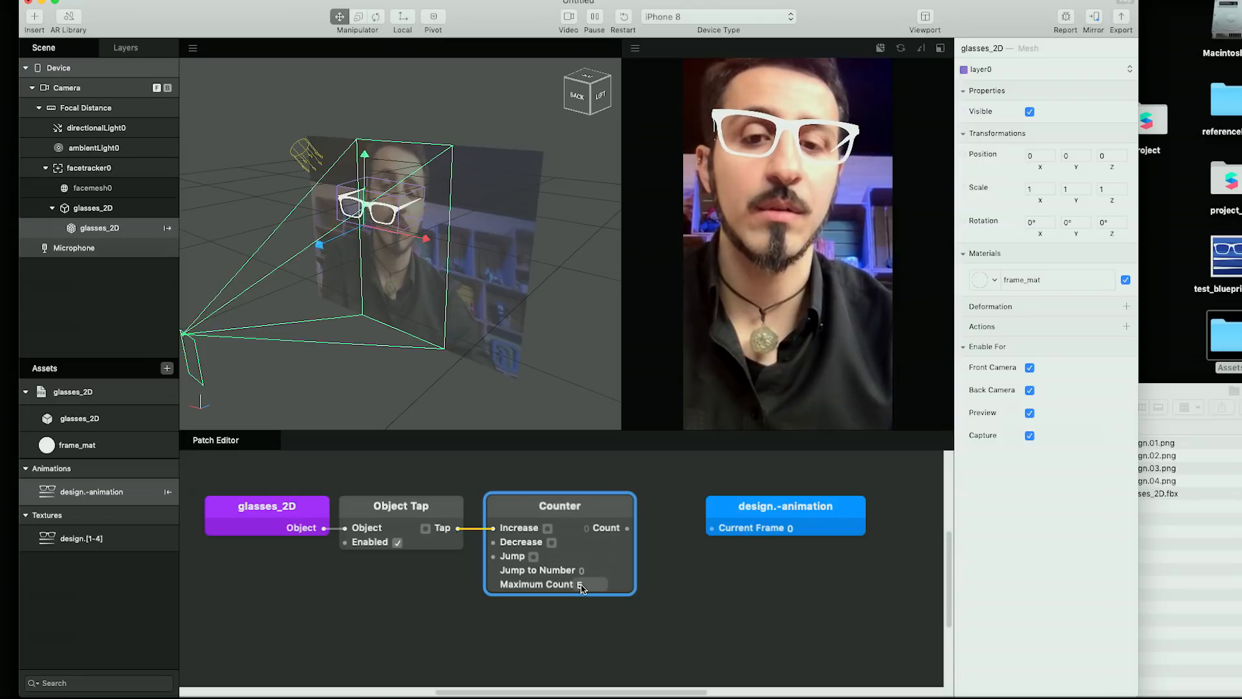
{"action": "type", "text": "5"}
{"action": "key", "text": "Return"}
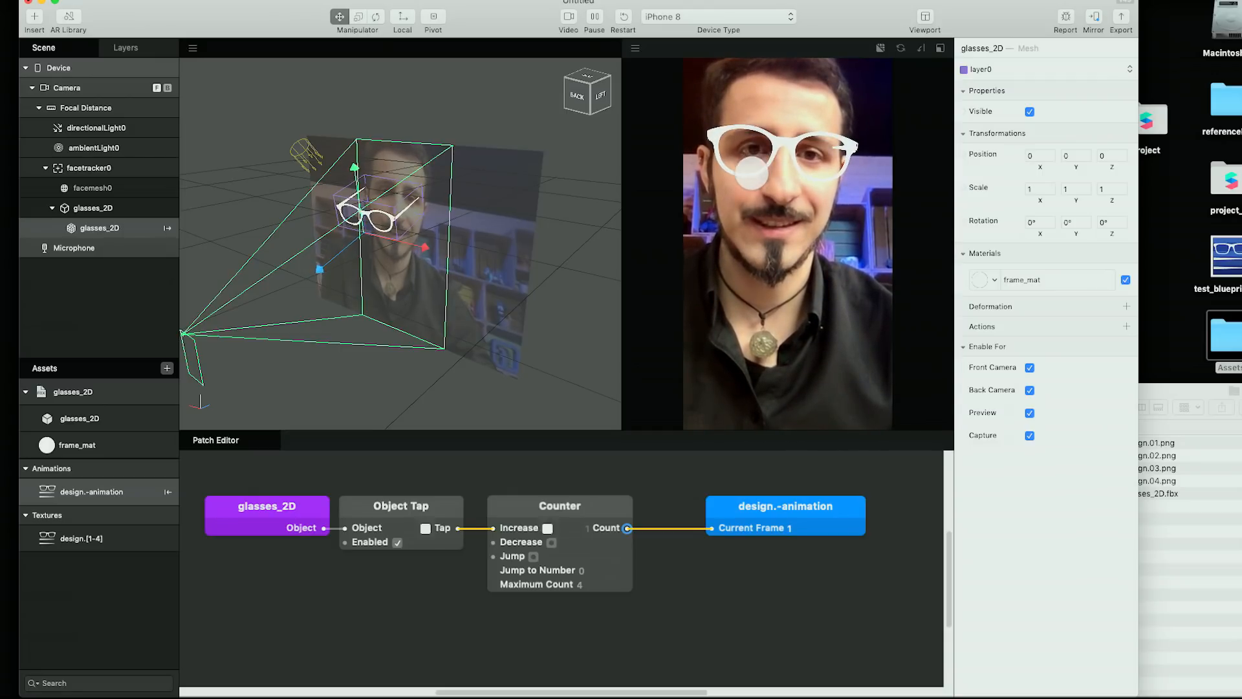
{"action": "left_click", "coordinate": [753, 167]}
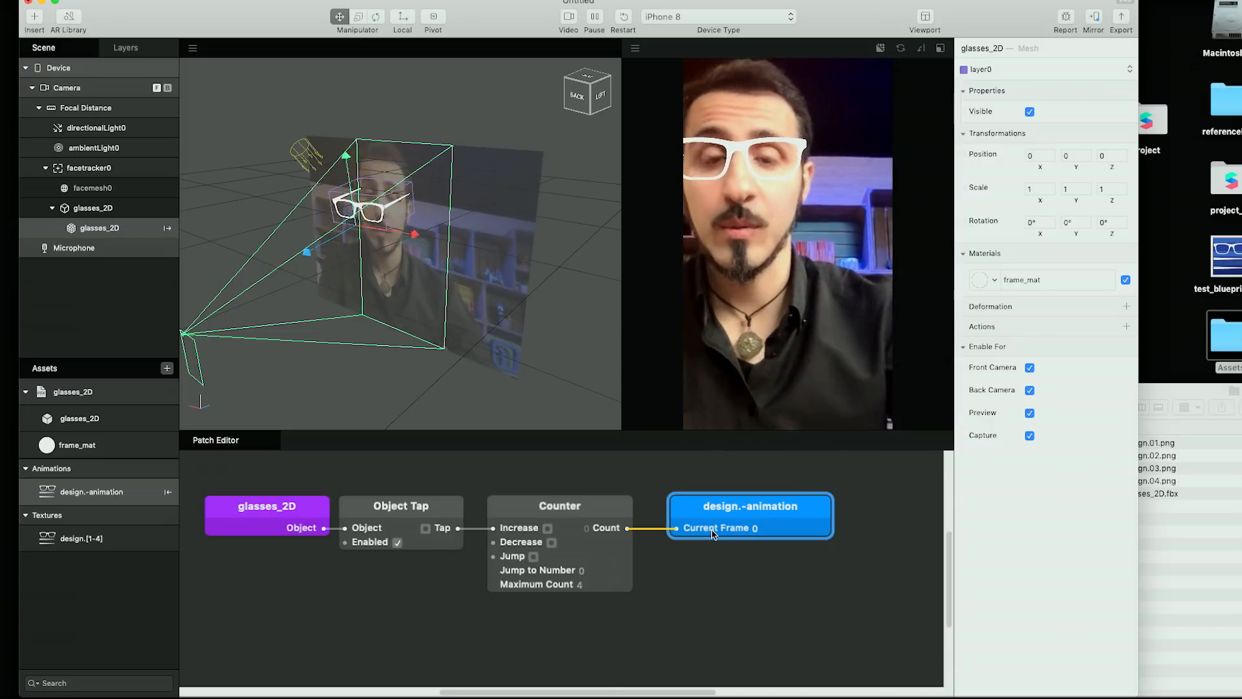
Make facemesh0 visible and assign a new material to it.
{"action": "left_click", "coordinate": [127, 190]}
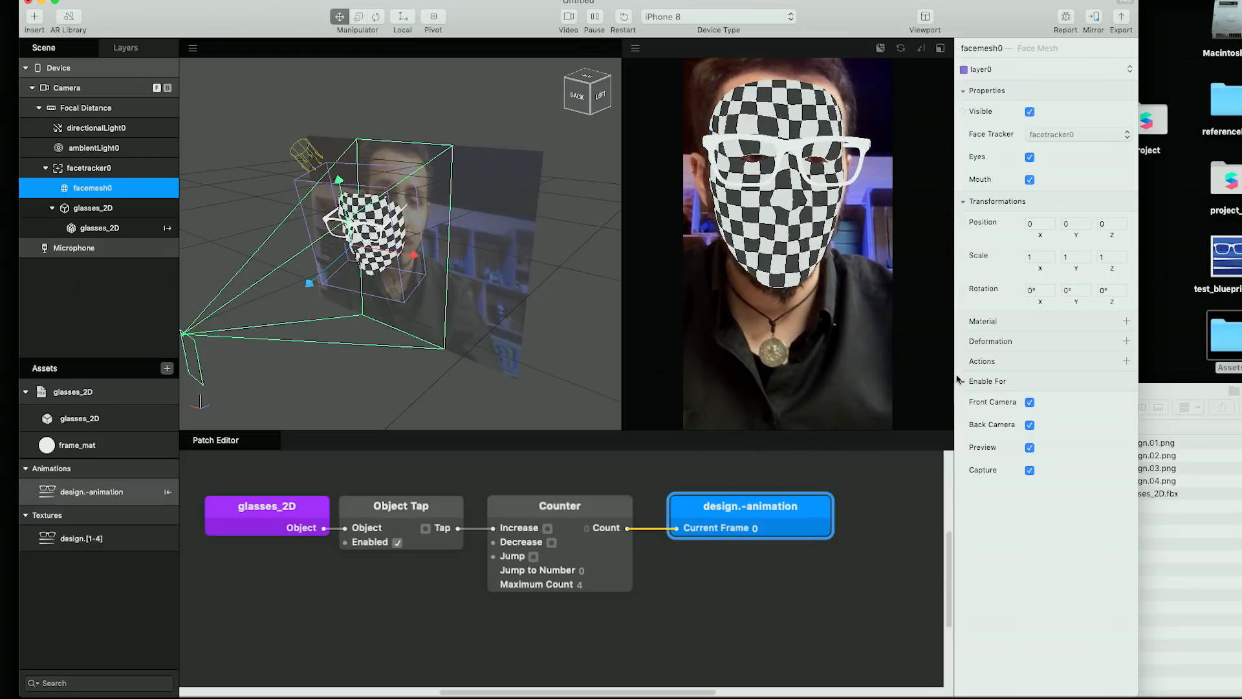
{"action": "left_click", "coordinate": [1127, 322]}
{"action": "left_click", "coordinate": [1081, 360]}
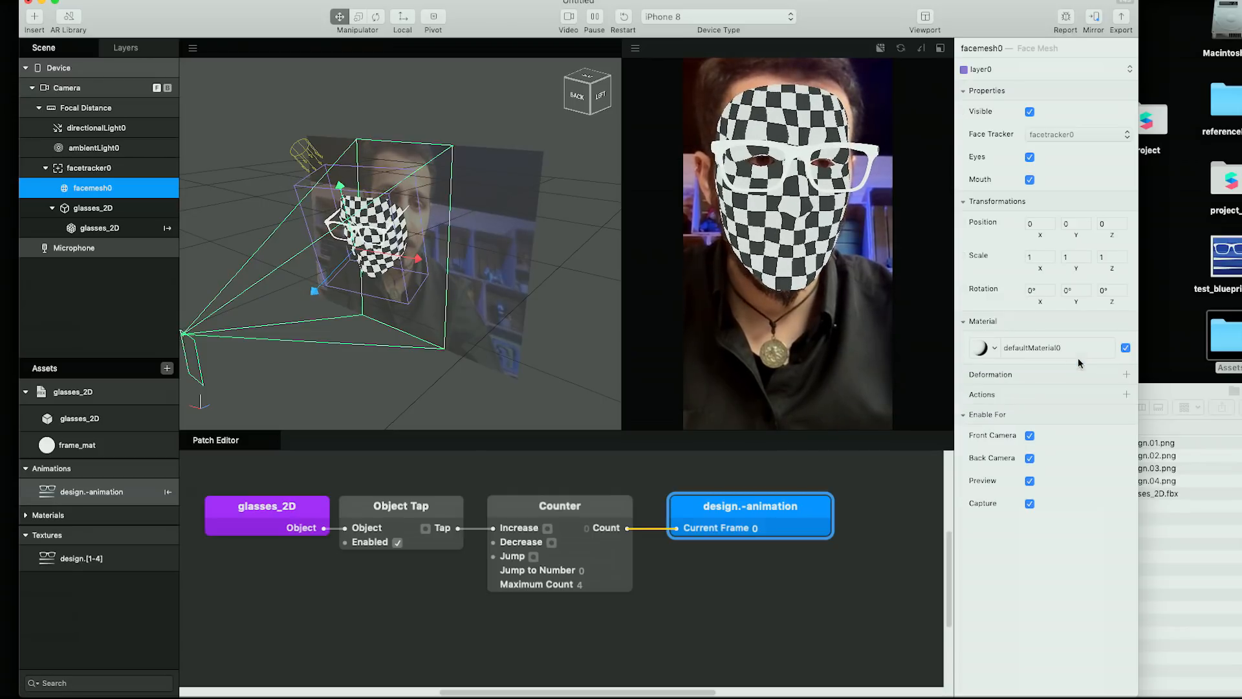
Rename the face mesh's new material to occluder_mat.
{"action": "left_click", "coordinate": [1045, 349]}
{"action": "left_click", "coordinate": [1009, 49]}
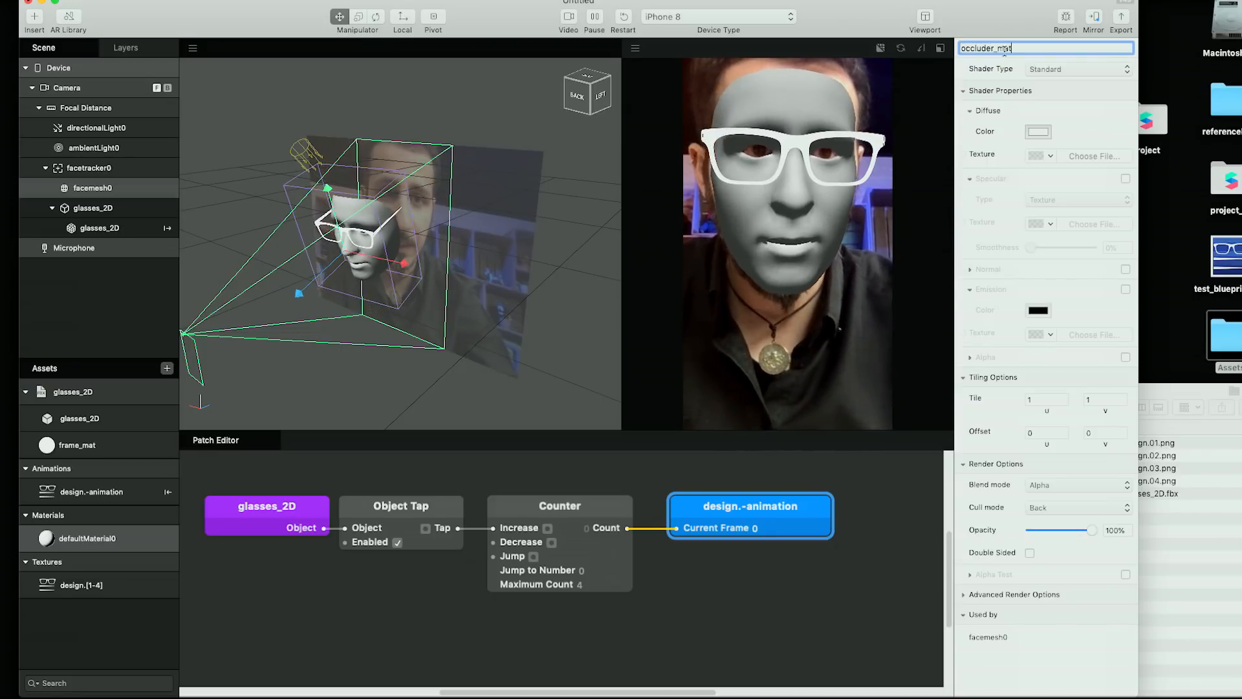
{"action": "key", "text": "Return"}
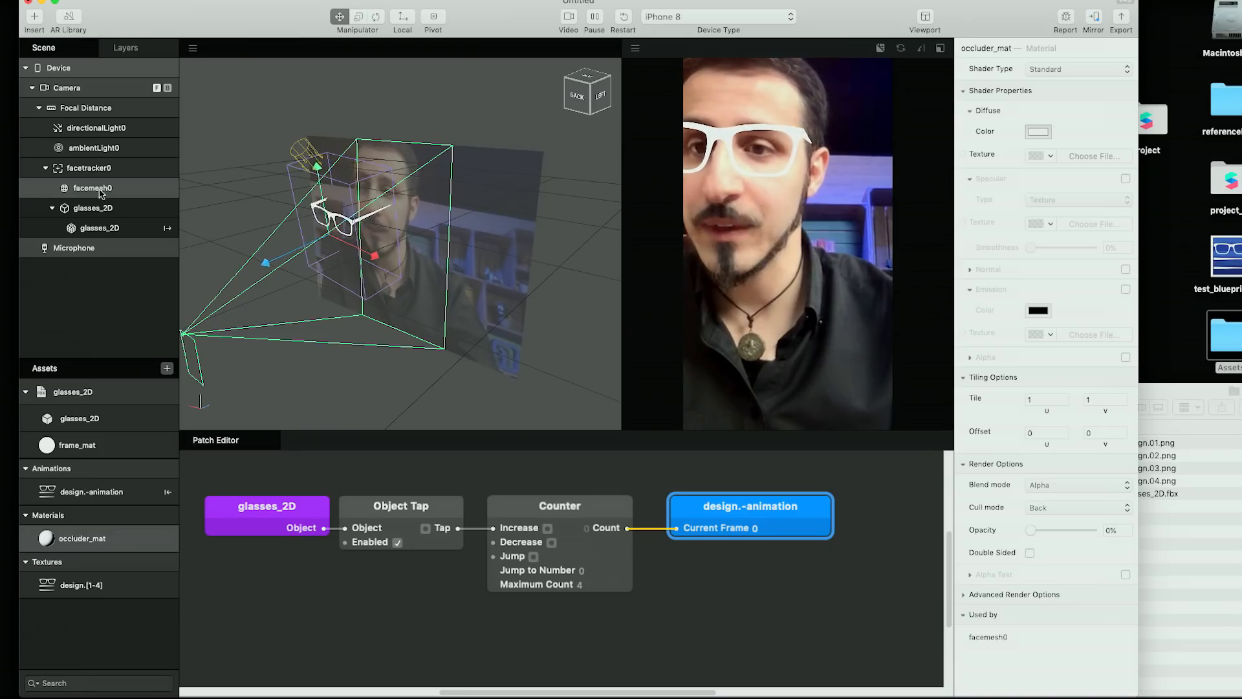
Turn off the Eyes and Mouth options for facemesh0.
{"action": "left_click", "coordinate": [94, 188]}
{"action": "left_click", "coordinate": [94, 189]}
{"action": "key", "text": "Escape"}
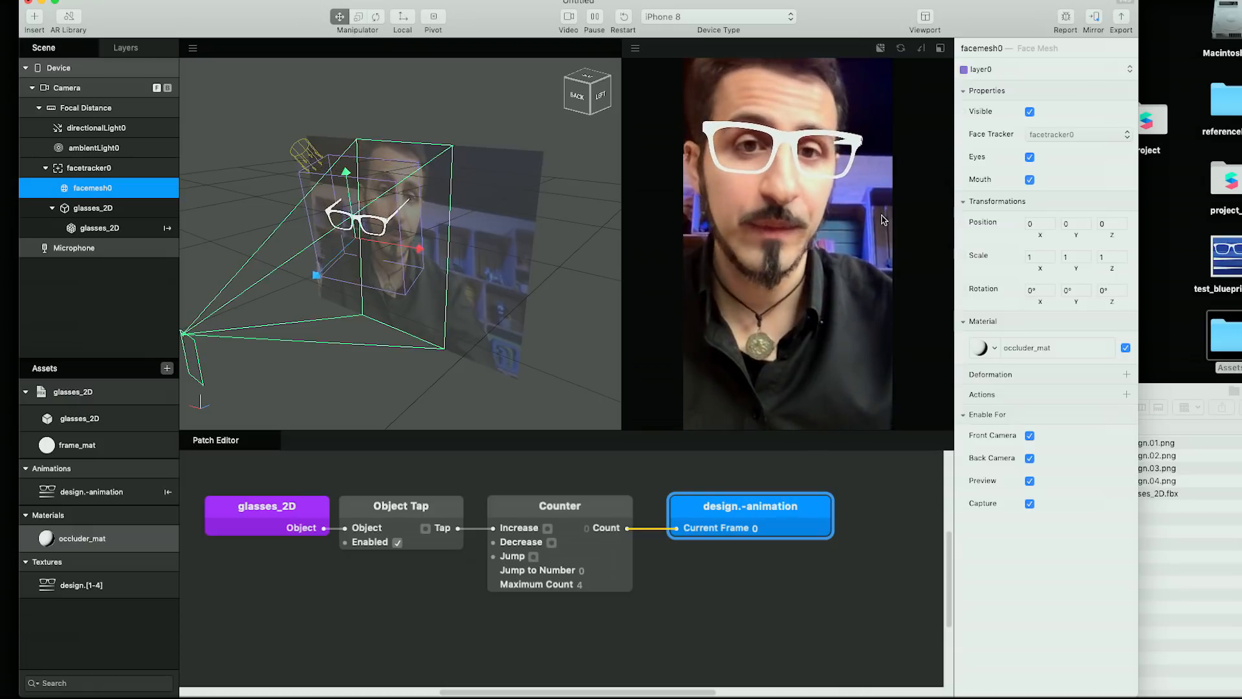
{"action": "left_click", "coordinate": [1029, 157]}
{"action": "left_click", "coordinate": [1029, 179]}
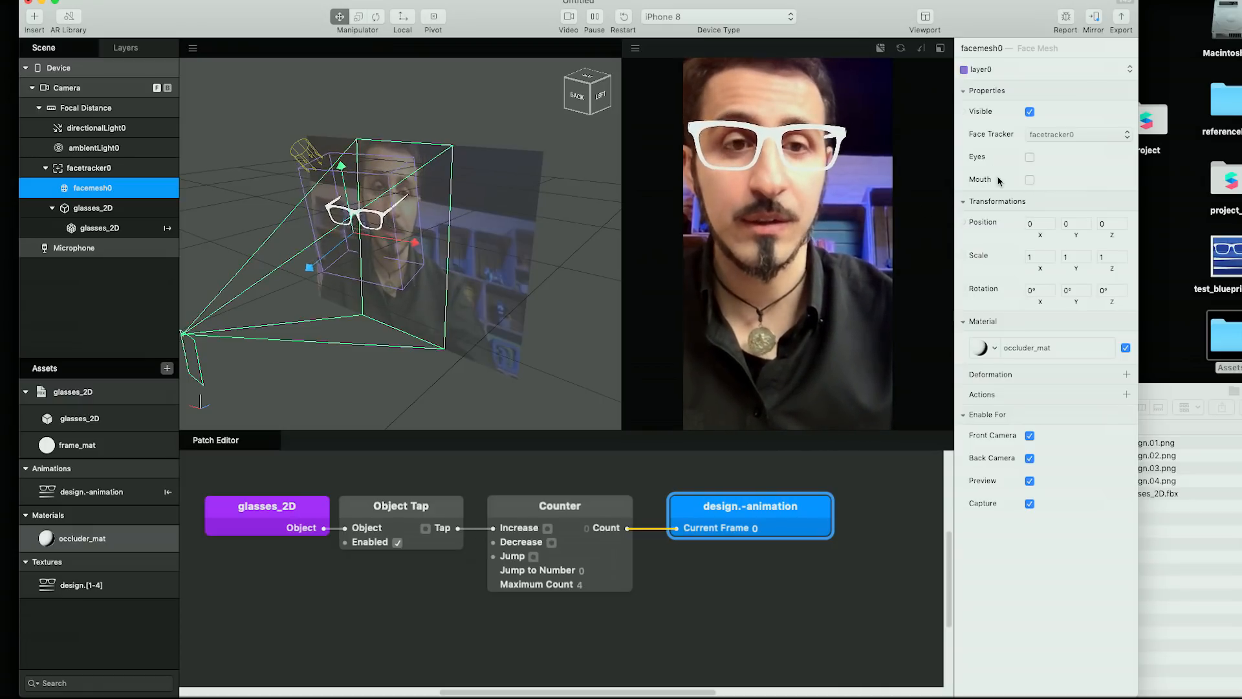
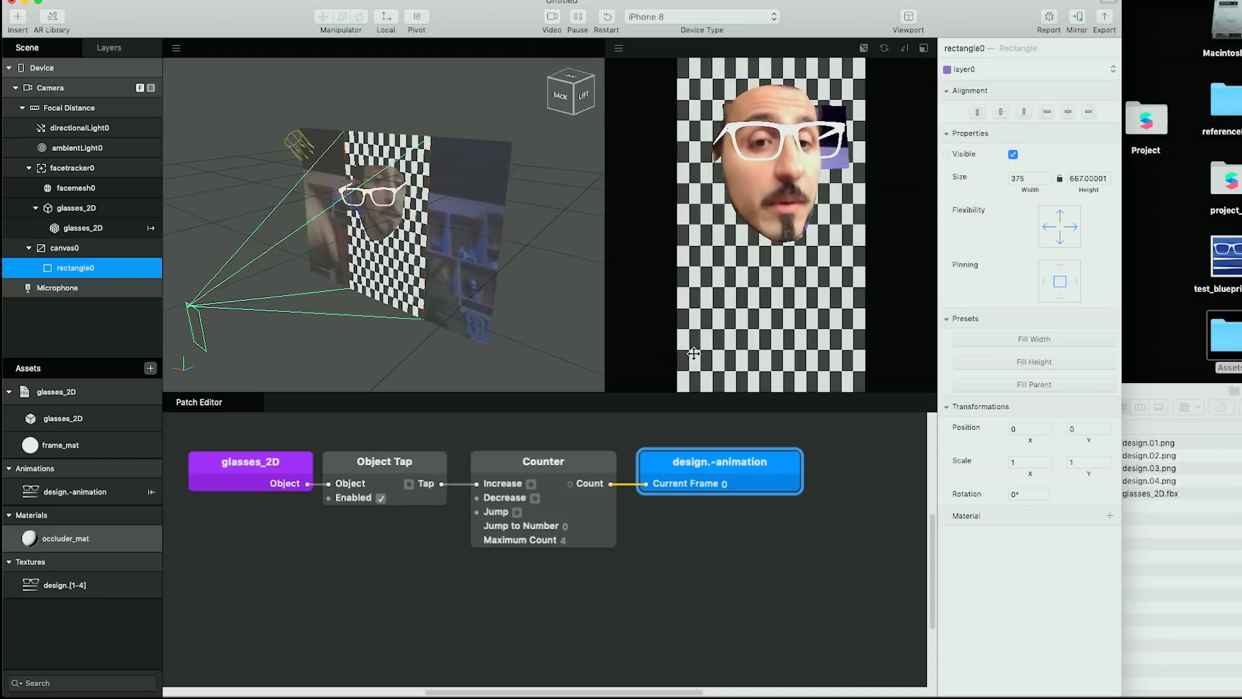
Enable Alpha Test on frame_mat and adjust its Cutoff, leaving the Alpha option off.
{"action": "left_click", "coordinate": [85, 444]}
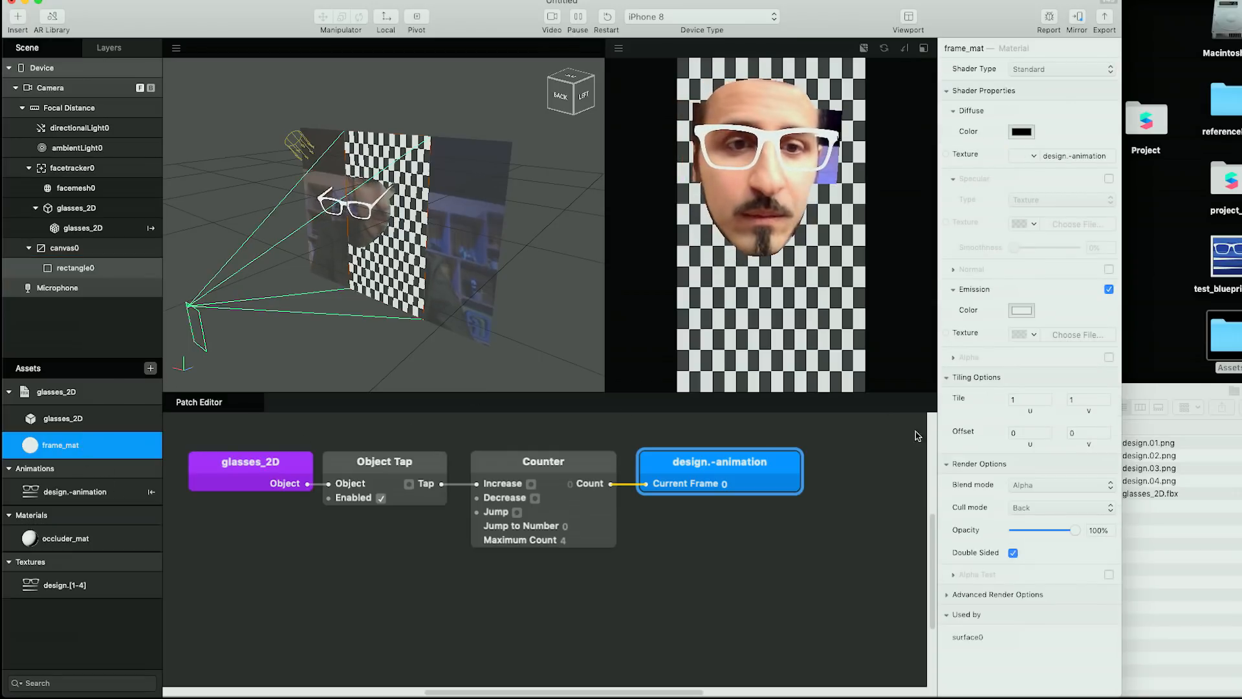
{"action": "left_click", "coordinate": [1109, 358]}
{"action": "left_click", "coordinate": [1099, 357]}
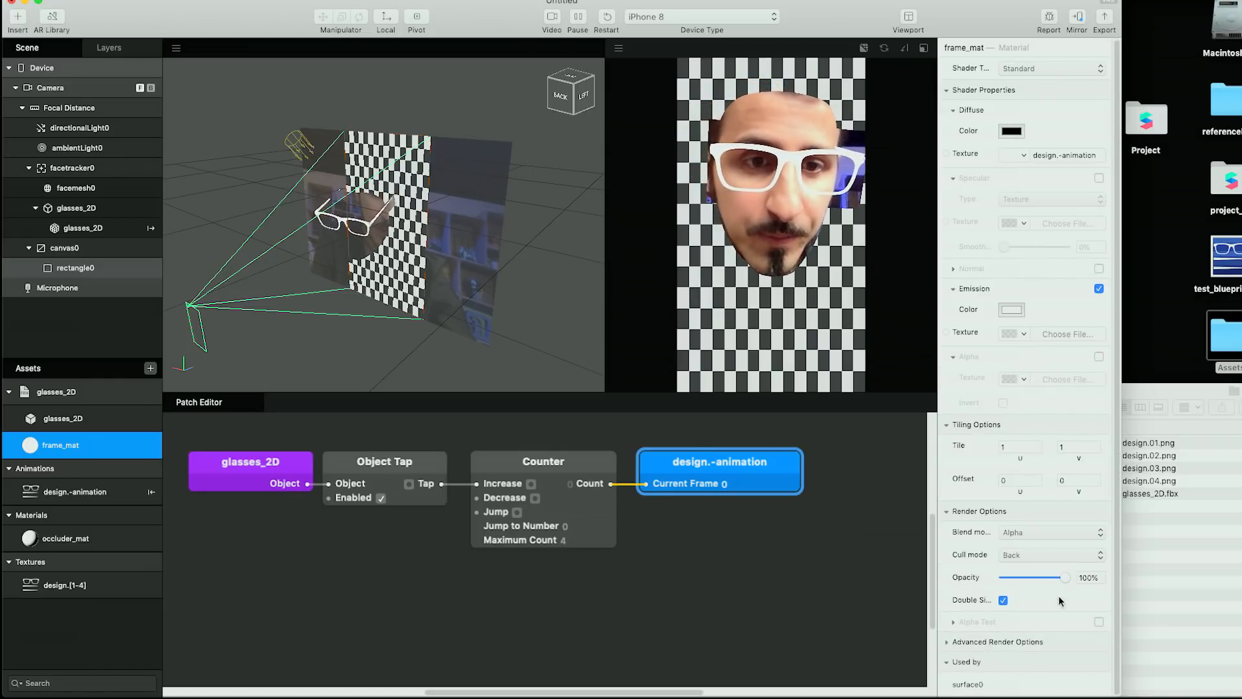
{"action": "left_click", "coordinate": [1099, 622]}
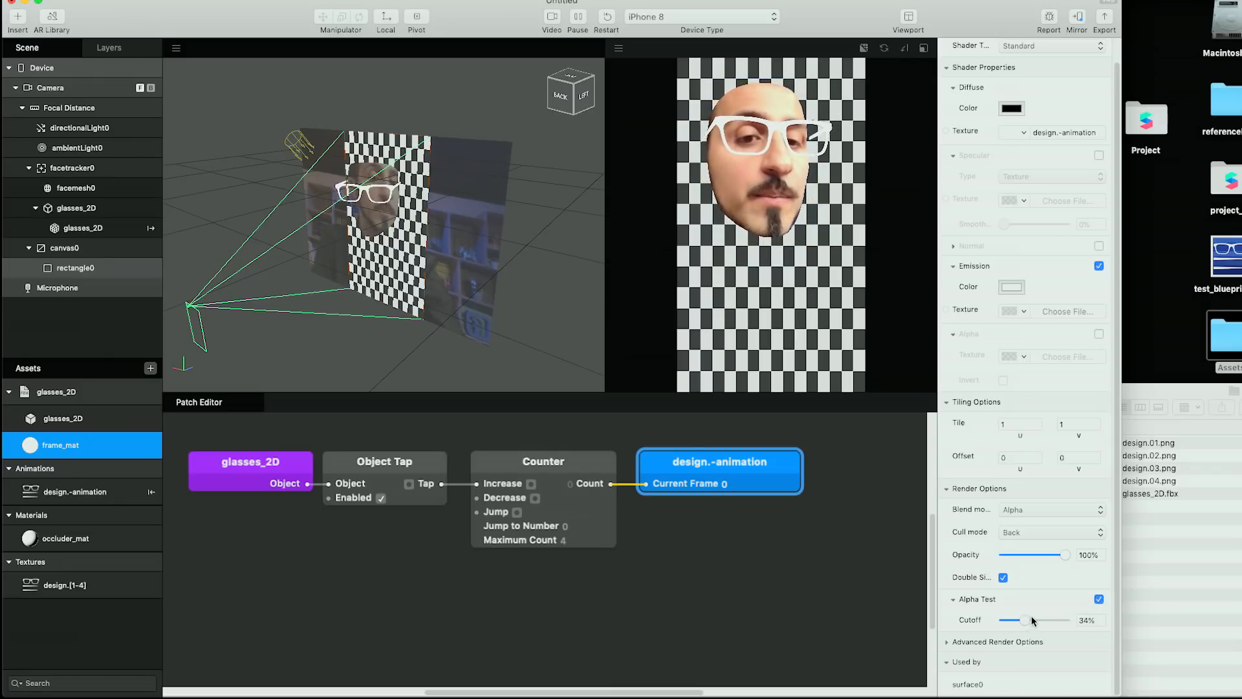
{"action": "left_click", "coordinate": [1084, 620]}
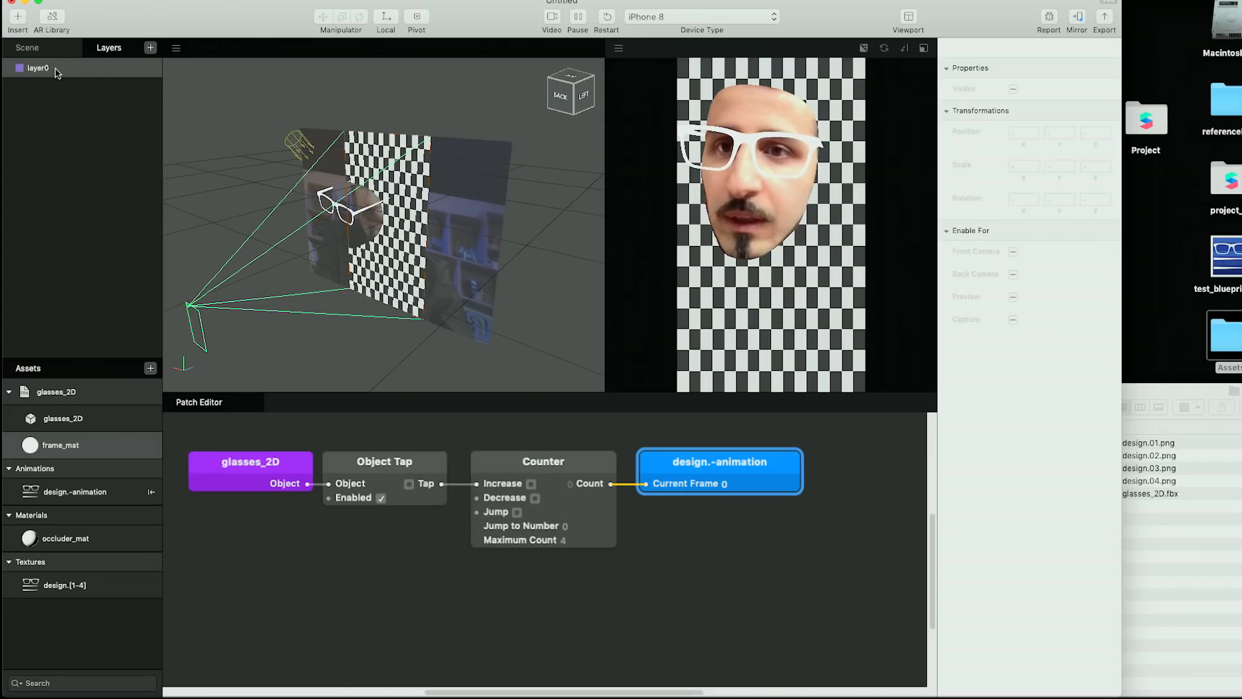
Set the Render Mode of layer0 to Cutout.
{"action": "left_click", "coordinate": [57, 68]}
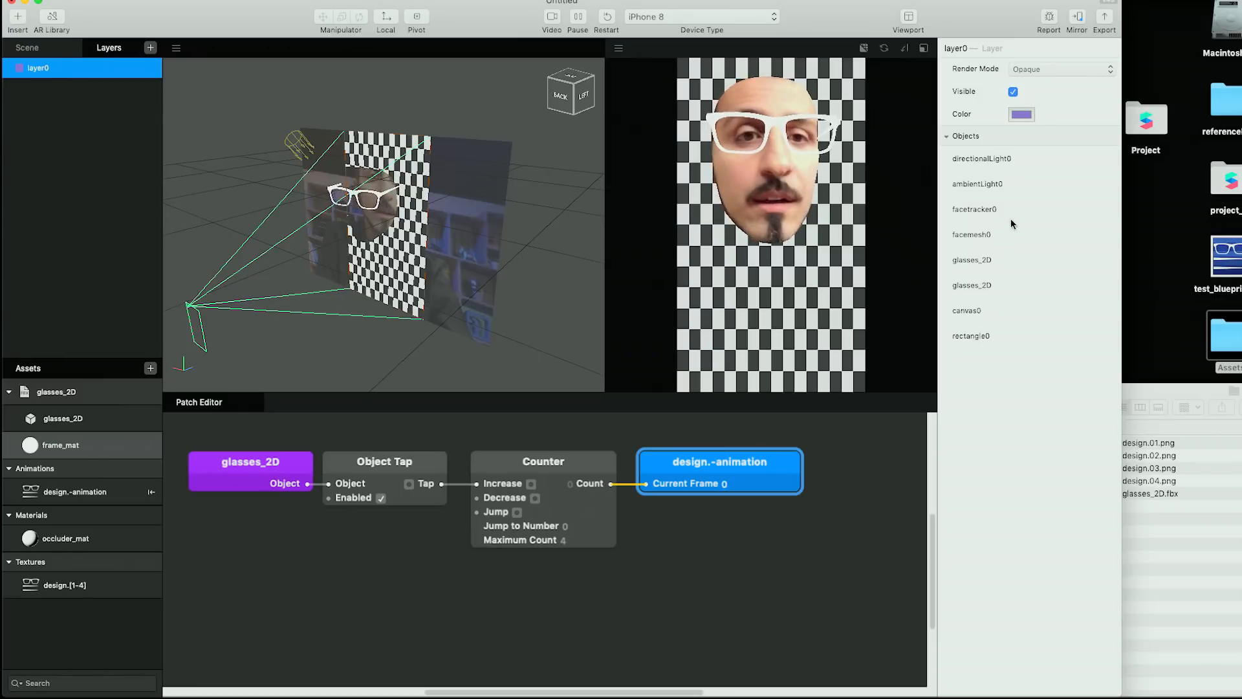
{"action": "left_click", "coordinate": [1046, 76]}
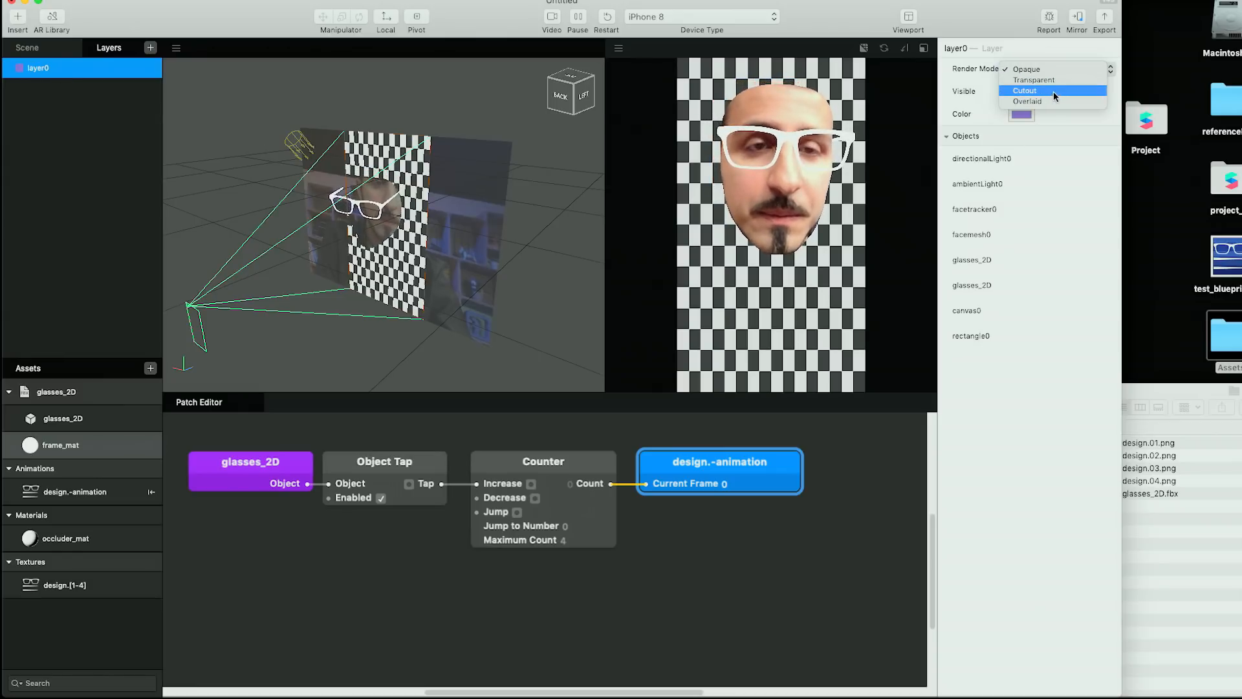
{"action": "left_click", "coordinate": [1053, 92]}
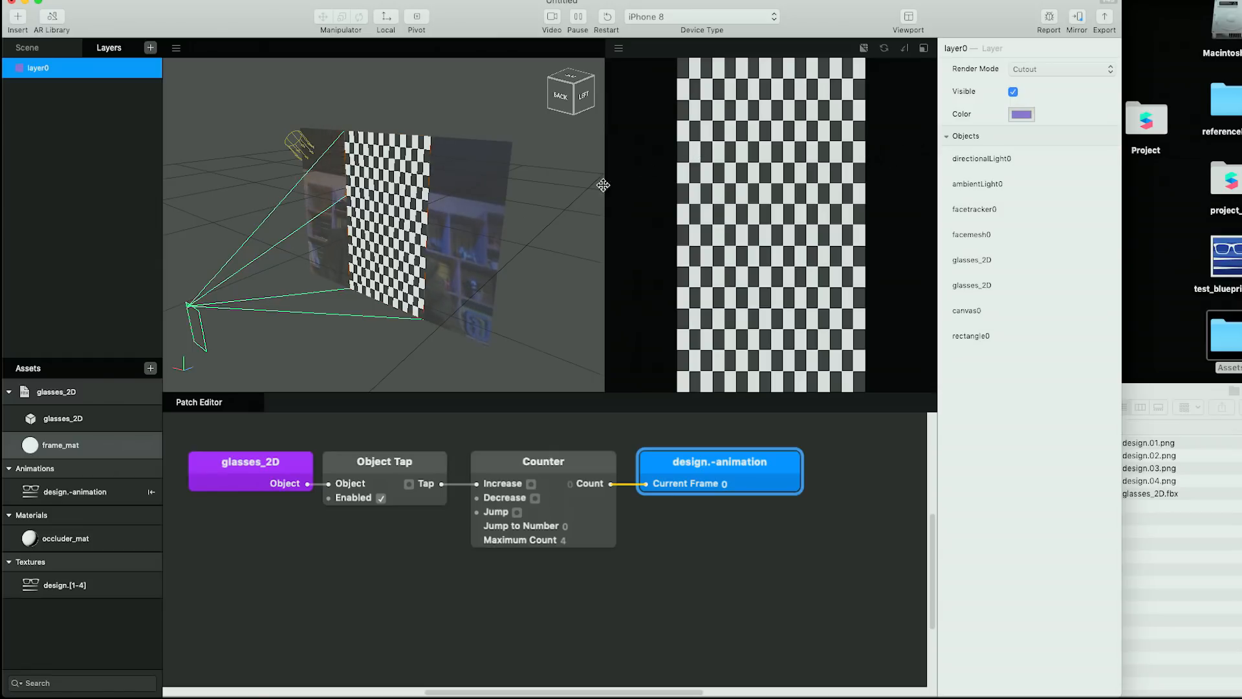
{"action": "left_click_drag", "start_coordinate": [515, 392], "coordinate": [515, 436]}
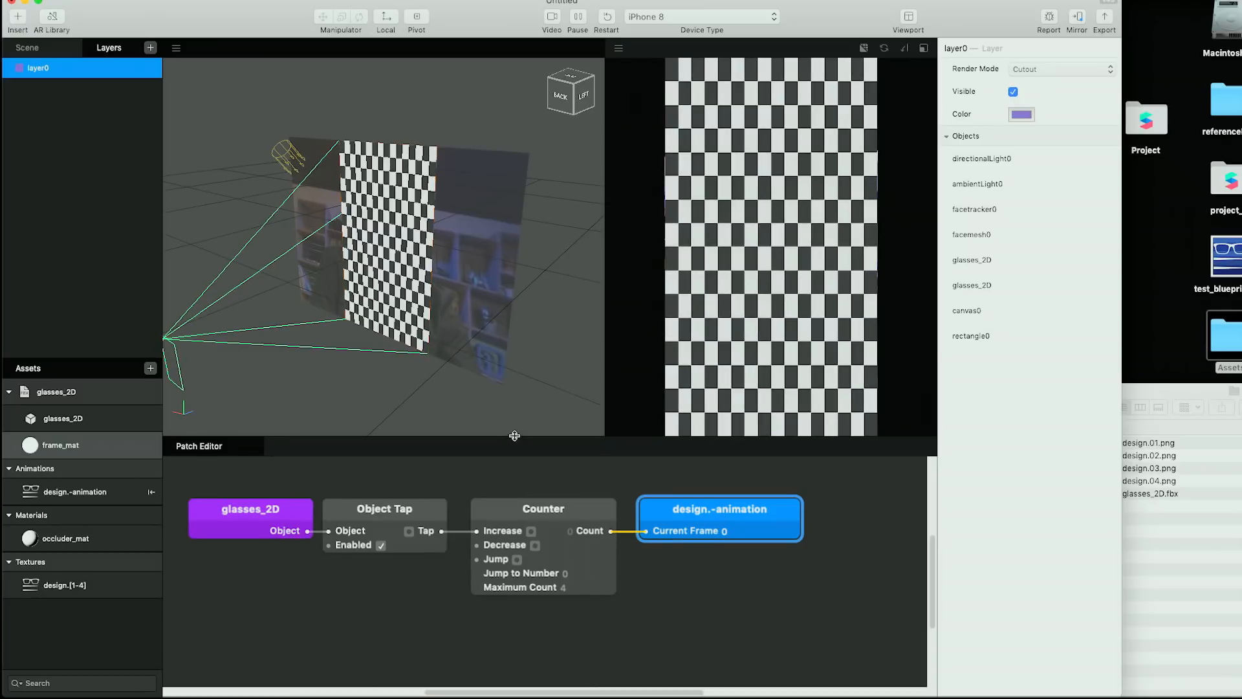
Assign a new material to rectangle0 under canvas0.
{"action": "left_click", "coordinate": [27, 47]}
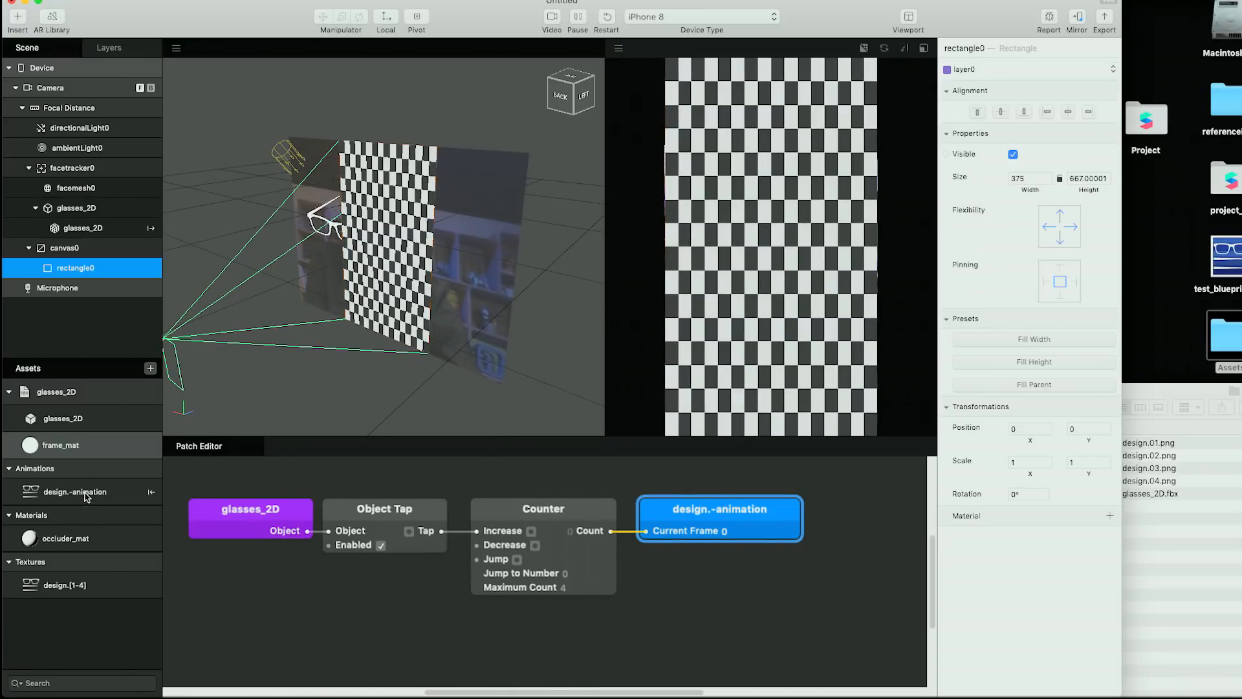
{"action": "left_click", "coordinate": [91, 272]}
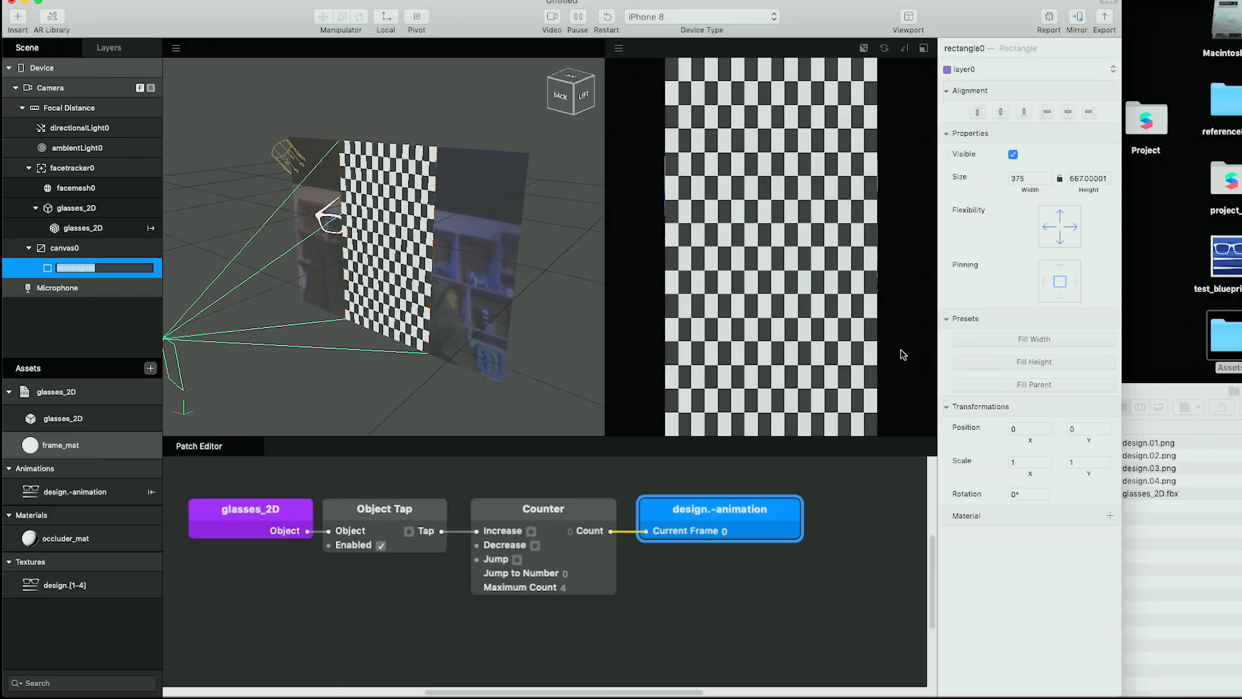
{"action": "left_click", "coordinate": [1110, 520]}
{"action": "left_click", "coordinate": [1075, 569]}
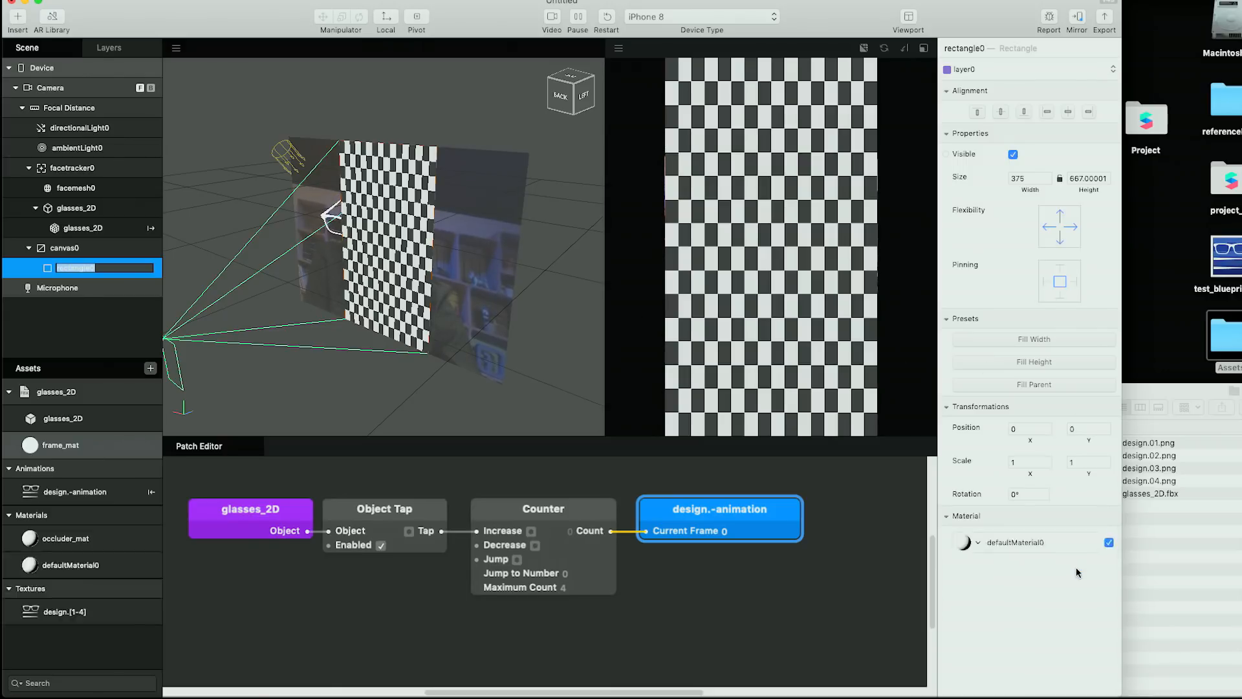
Rename the rectangle's new material to overlay_mat.
{"action": "left_click", "coordinate": [1020, 549]}
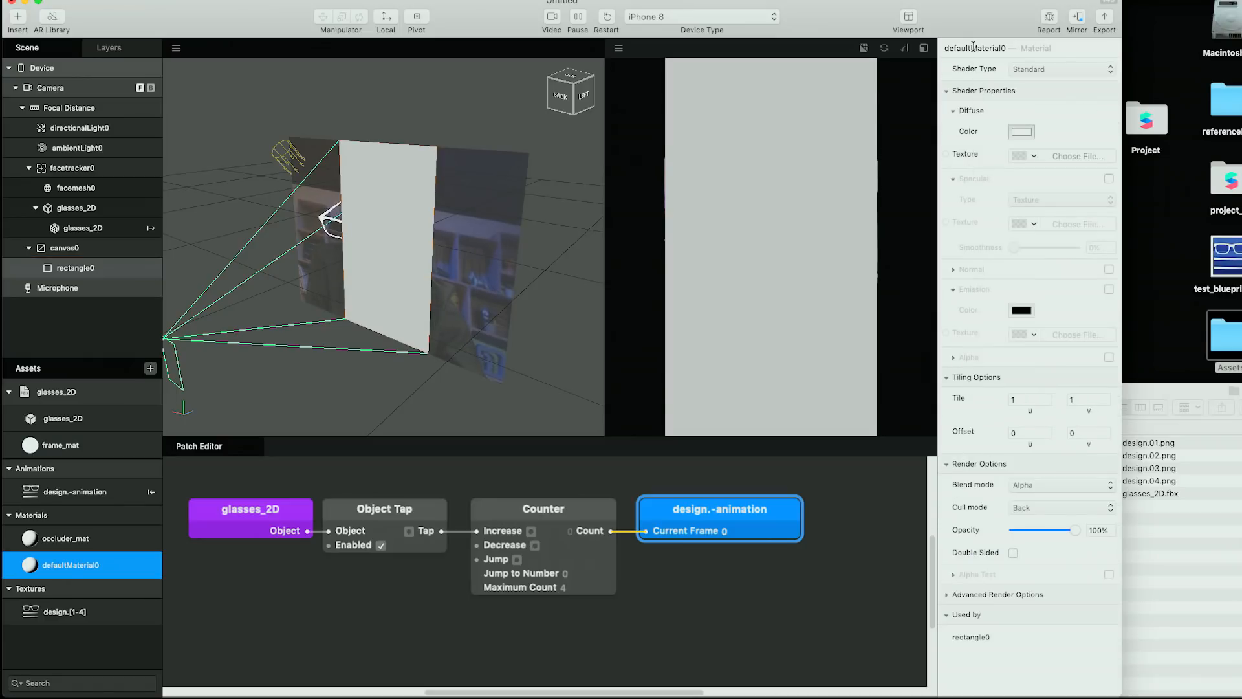
{"action": "double_click", "coordinate": [974, 47]}
{"action": "type", "text": "overlay_mat"}
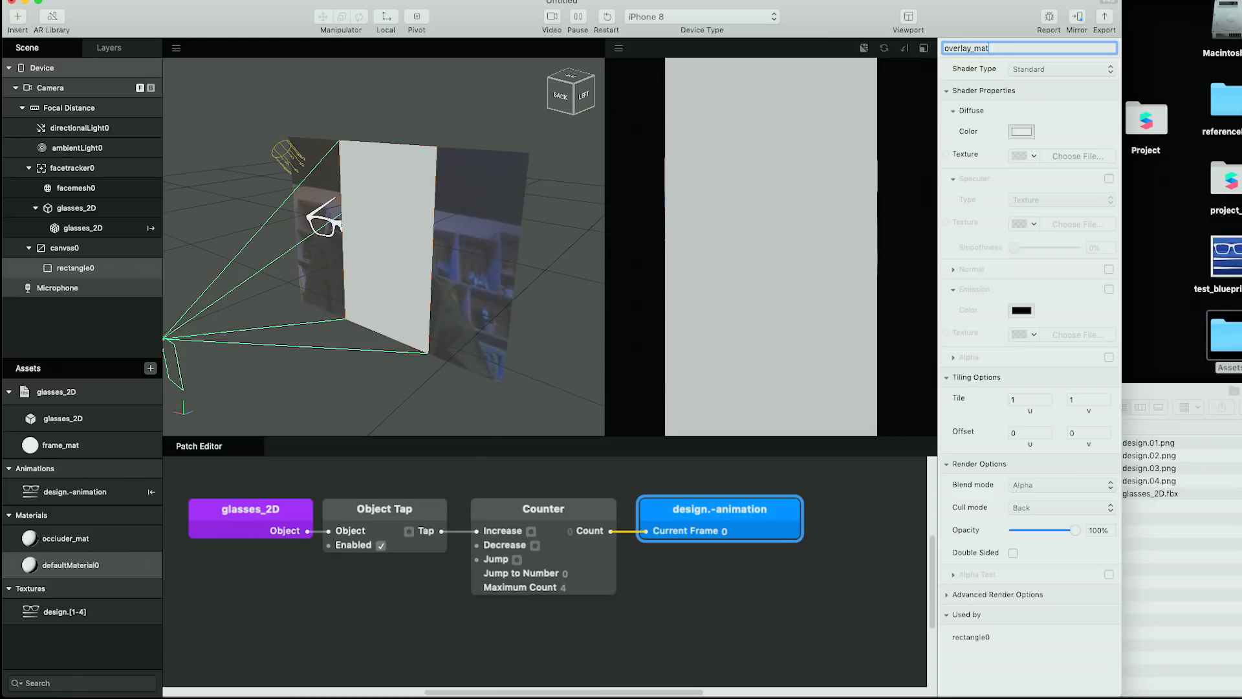
{"action": "key", "text": "Return"}
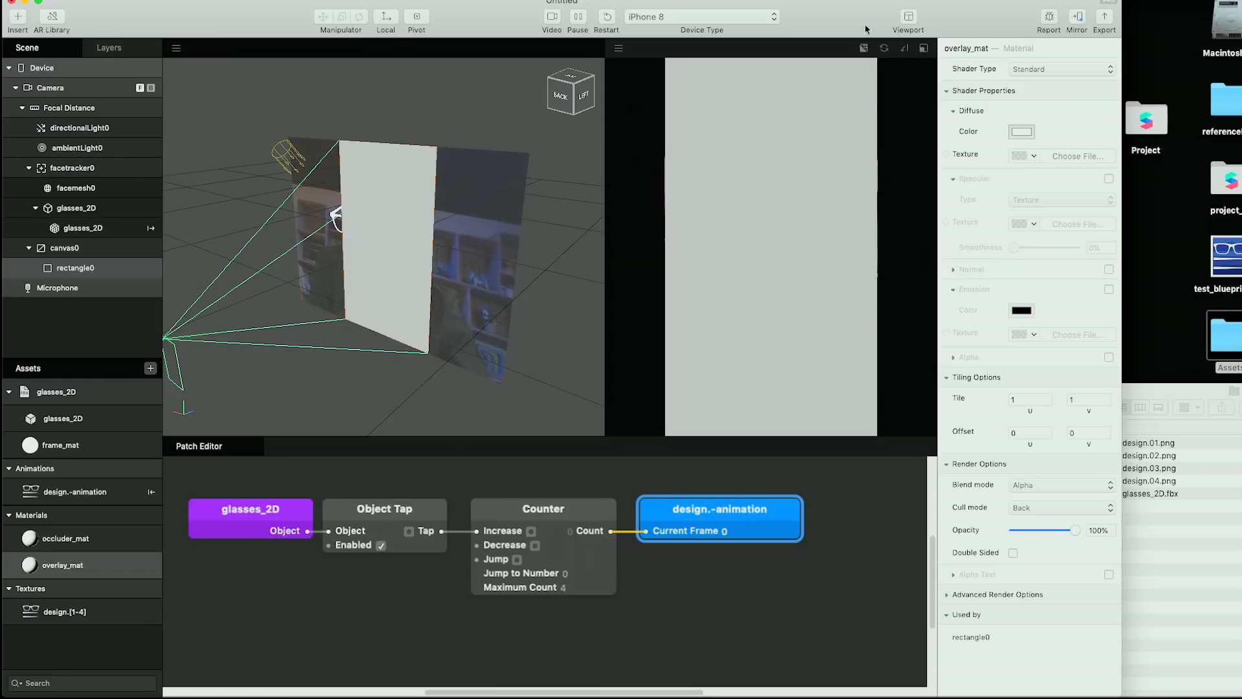
Enlarge the patch editing area and set overlay_mat's Shader Type to Flat.
{"action": "left_click_drag", "start_coordinate": [867, 30], "coordinate": [878, 30]}
{"action": "left_click_drag", "start_coordinate": [603, 438], "coordinate": [603, 298]}
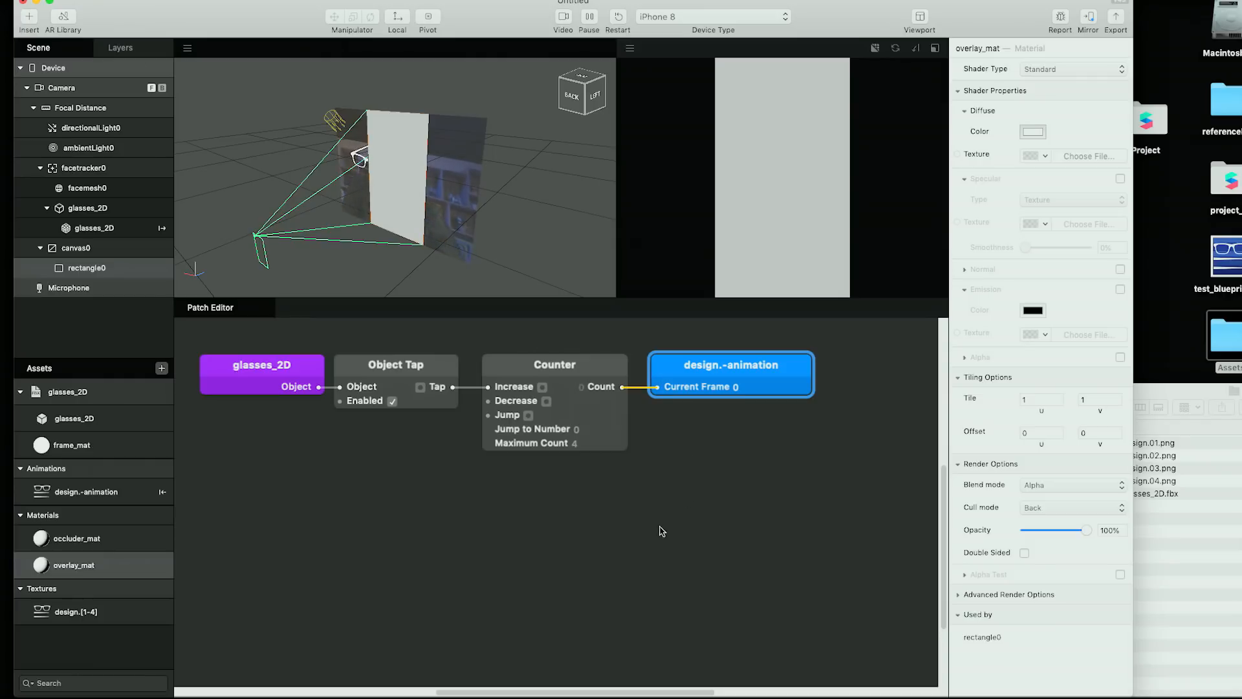
{"action": "scroll", "coordinate": [650, 499], "scroll_direction": "down", "scroll_amount": 1}
{"action": "left_click", "coordinate": [624, 497]}
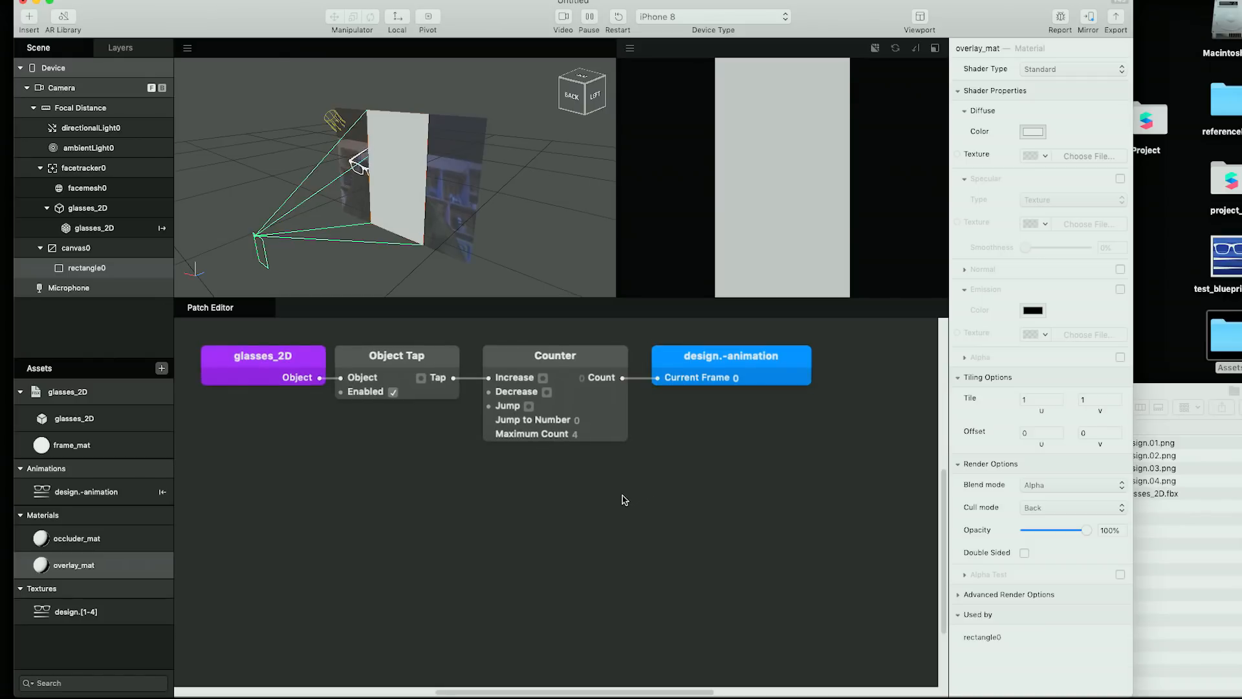
{"action": "scroll", "coordinate": [624, 500], "scroll_direction": "down", "scroll_amount": 4}
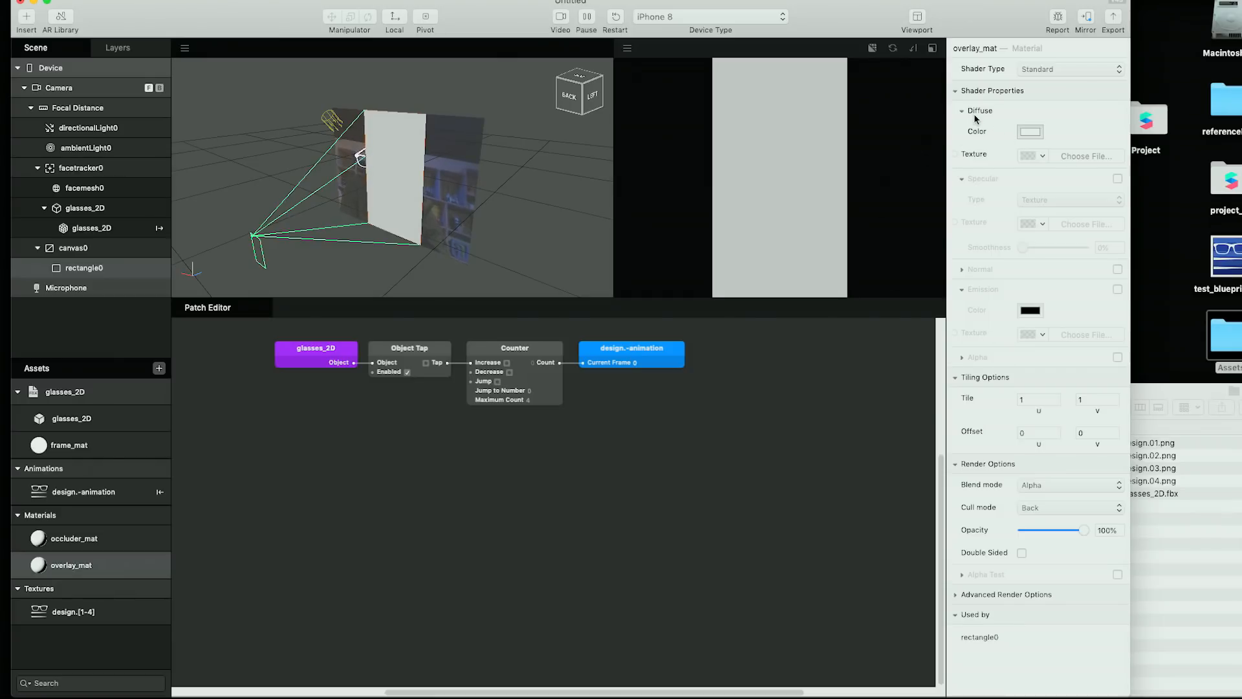
{"action": "left_click", "coordinate": [1050, 71]}
{"action": "left_click", "coordinate": [1053, 59]}
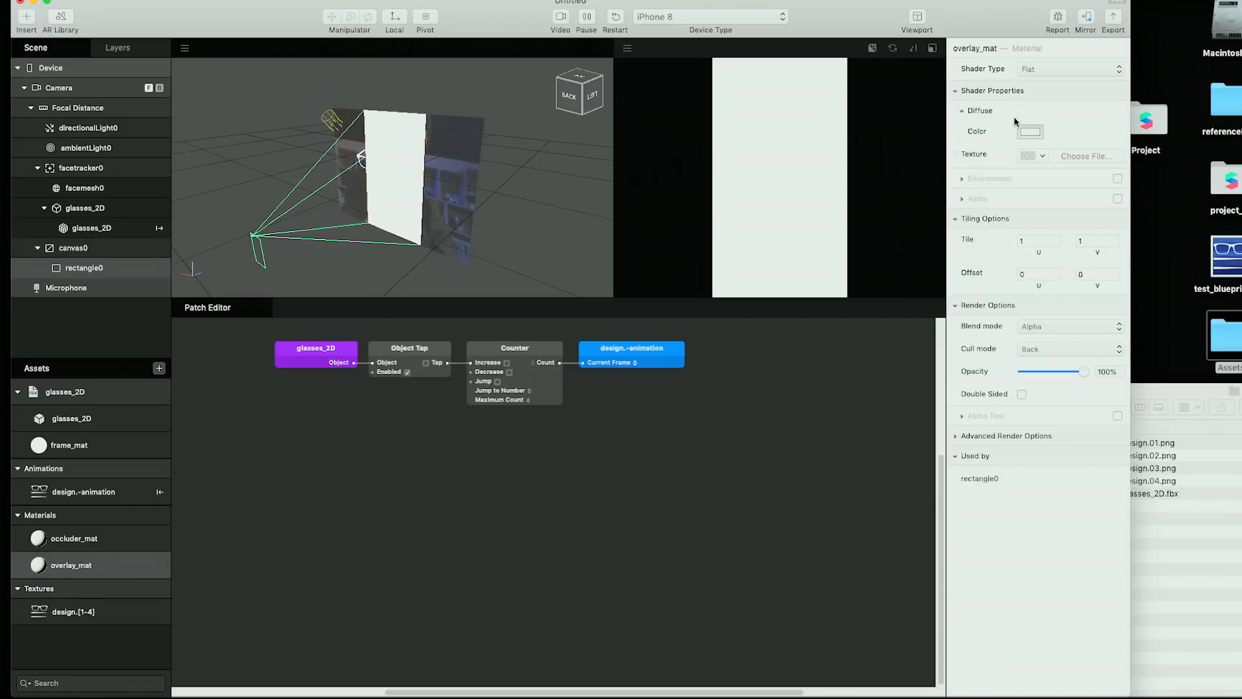
Create a patch for overlay_mat's Diffuse Texture and place it in the free space below the glasses patches.
{"action": "left_click", "coordinate": [955, 154]}
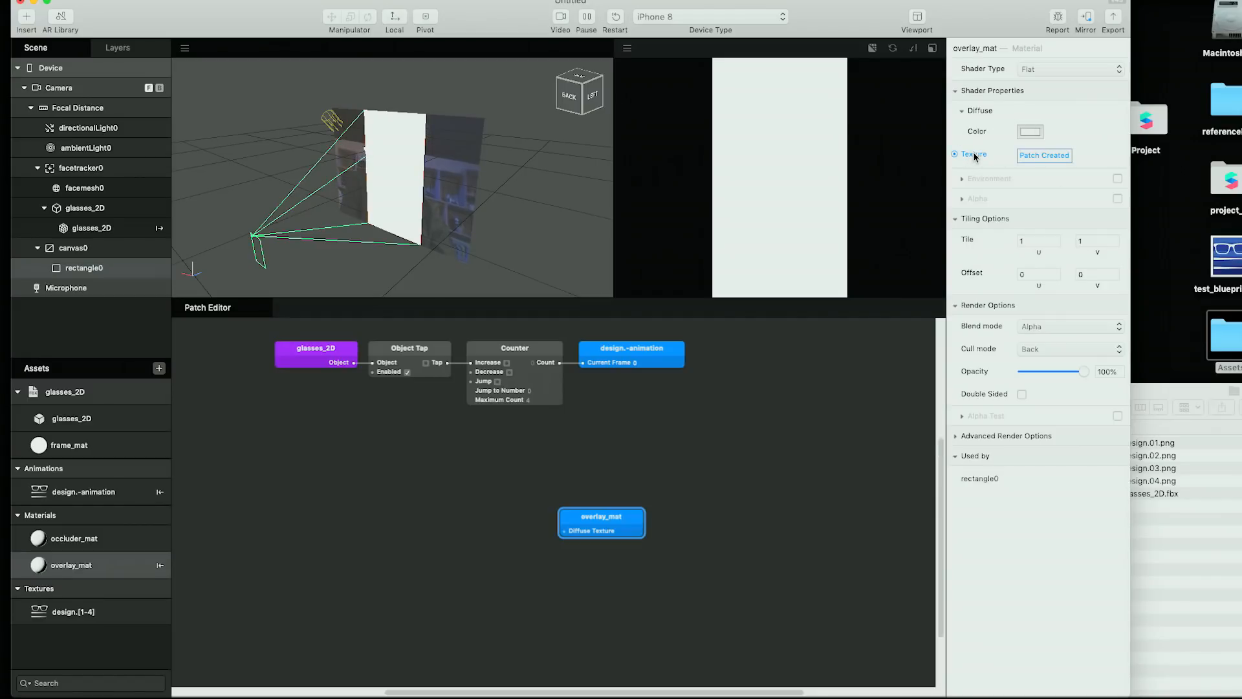
{"action": "left_click_drag", "start_coordinate": [533, 500], "coordinate": [694, 437]}
{"action": "scroll", "coordinate": [637, 478], "scroll_direction": "up", "scroll_amount": 3}
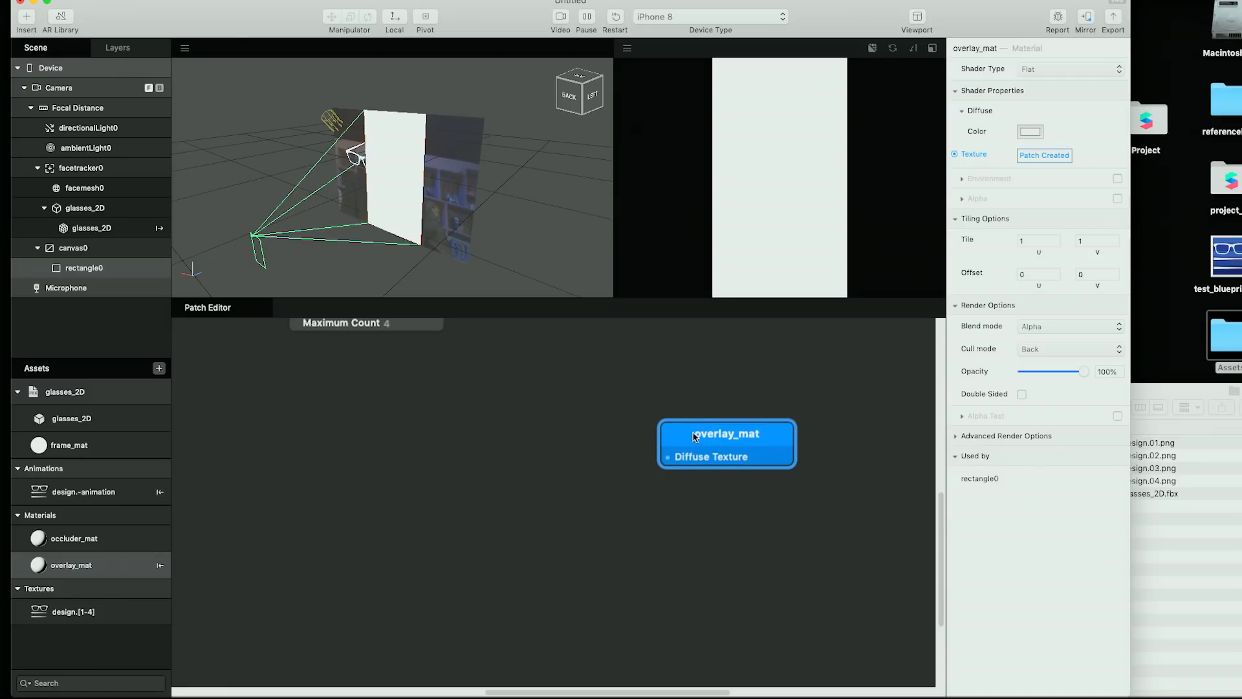
Extract the Camera's texture, add CameraTexture as a patch and connect its RGBA output to overlay_mat's Diffuse Texture.
{"action": "left_click", "coordinate": [102, 89]}
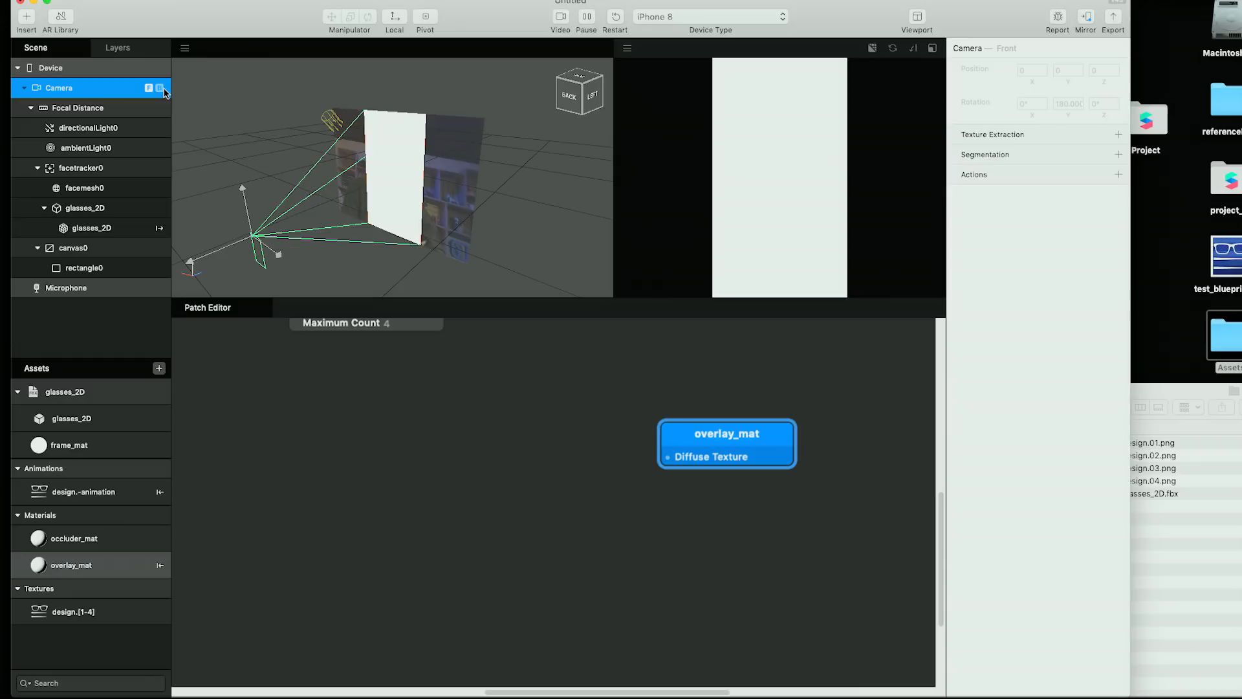
{"action": "left_click", "coordinate": [1118, 134]}
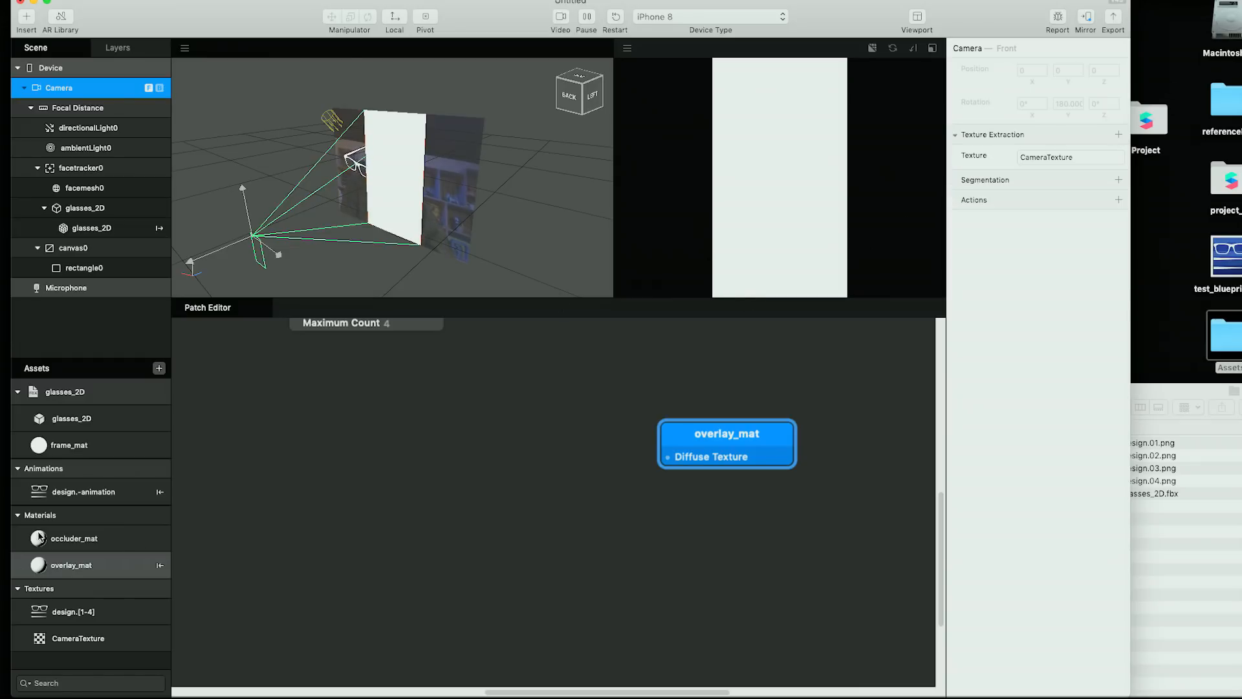
{"action": "left_click_drag", "start_coordinate": [99, 636], "coordinate": [436, 456]}
{"action": "left_click_drag", "start_coordinate": [543, 465], "coordinate": [667, 457]}
{"action": "left_click_drag", "start_coordinate": [440, 448], "coordinate": [489, 449]}
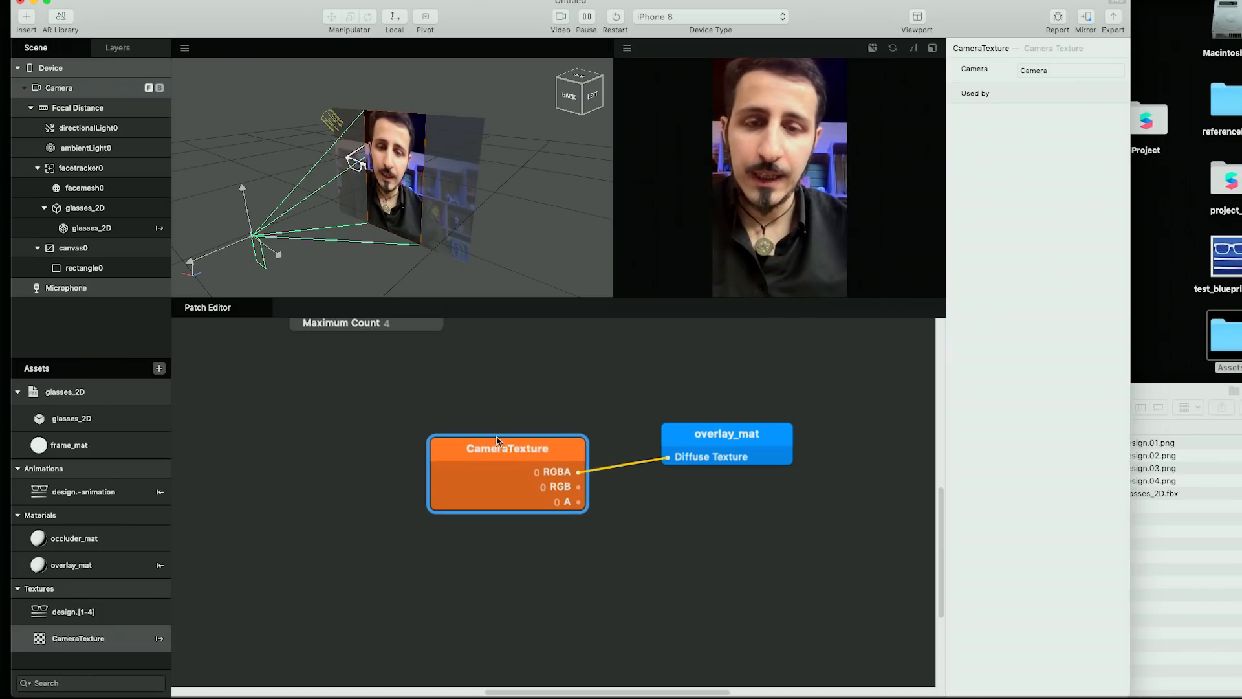
Spread the CameraTexture and overlay_mat patches far apart to free up space between them.
{"action": "left_click_drag", "start_coordinate": [497, 439], "coordinate": [475, 425]}
{"action": "left_click_drag", "start_coordinate": [748, 440], "coordinate": [790, 440]}
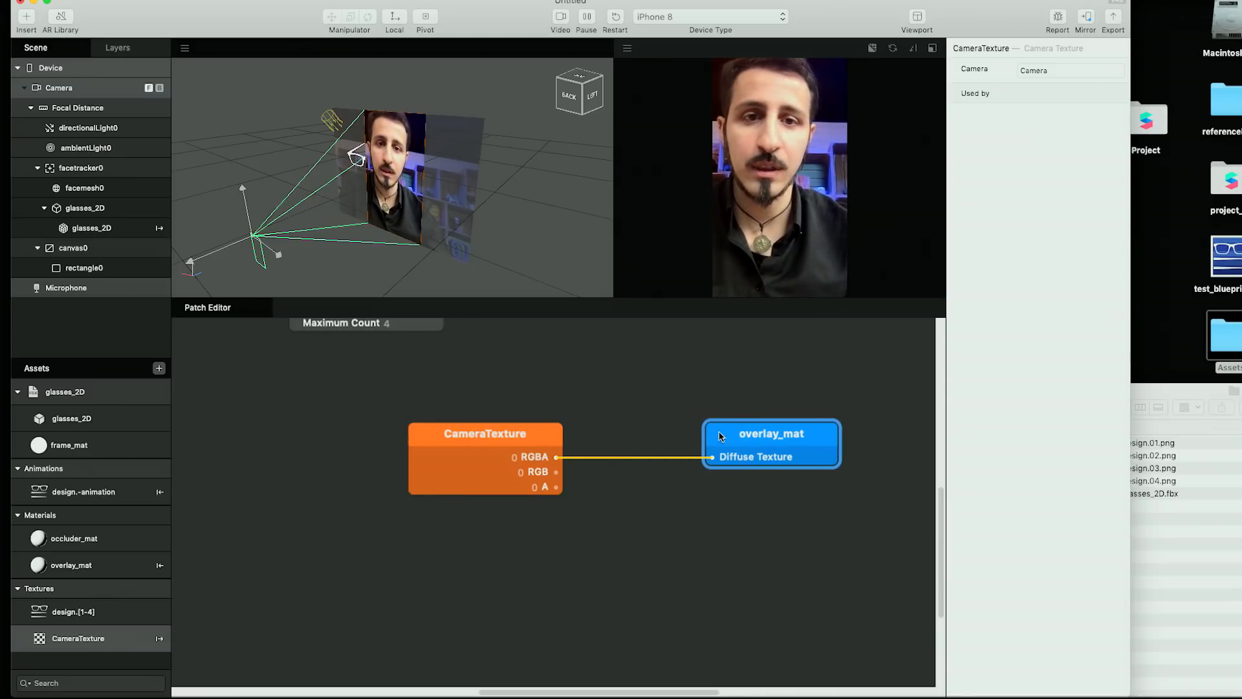
{"action": "left_click_drag", "start_coordinate": [498, 432], "coordinate": [301, 433]}
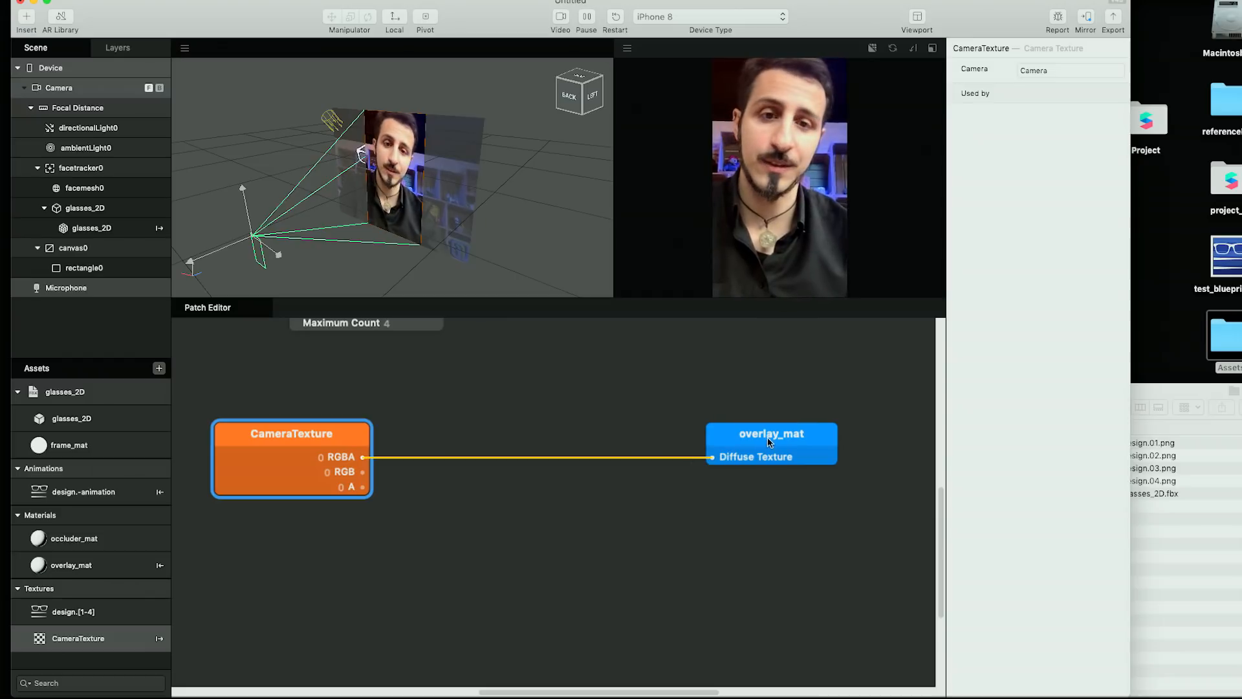
{"action": "left_click_drag", "start_coordinate": [771, 435], "coordinate": [805, 434]}
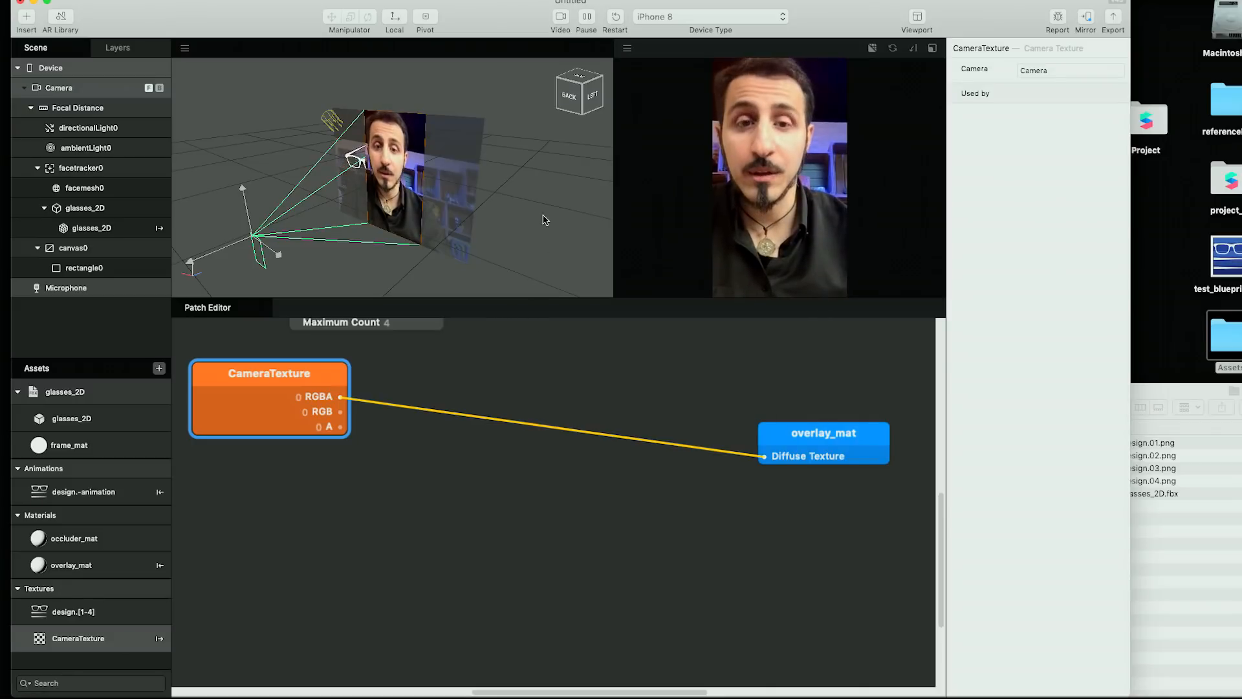
Pause the preview video and realign the CameraTexture and overlay_mat patches, keeping a wide gap between them.
{"action": "left_click", "coordinate": [587, 17]}
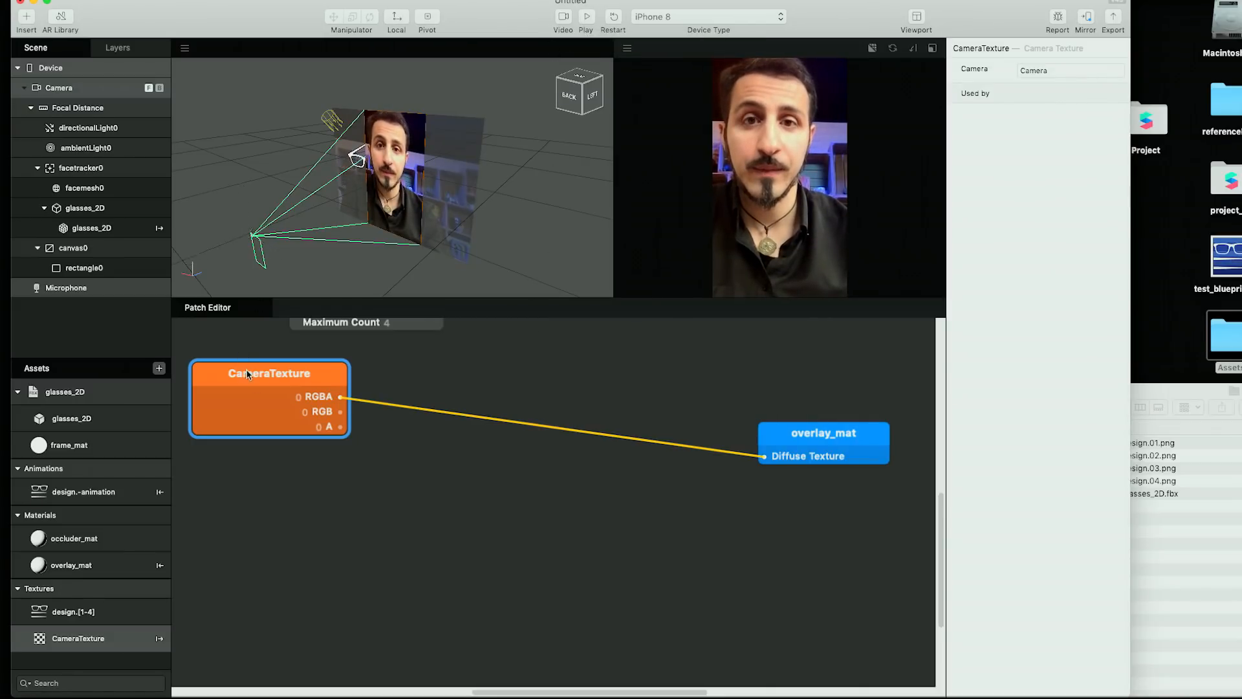
{"action": "left_click_drag", "start_coordinate": [249, 378], "coordinate": [257, 392]}
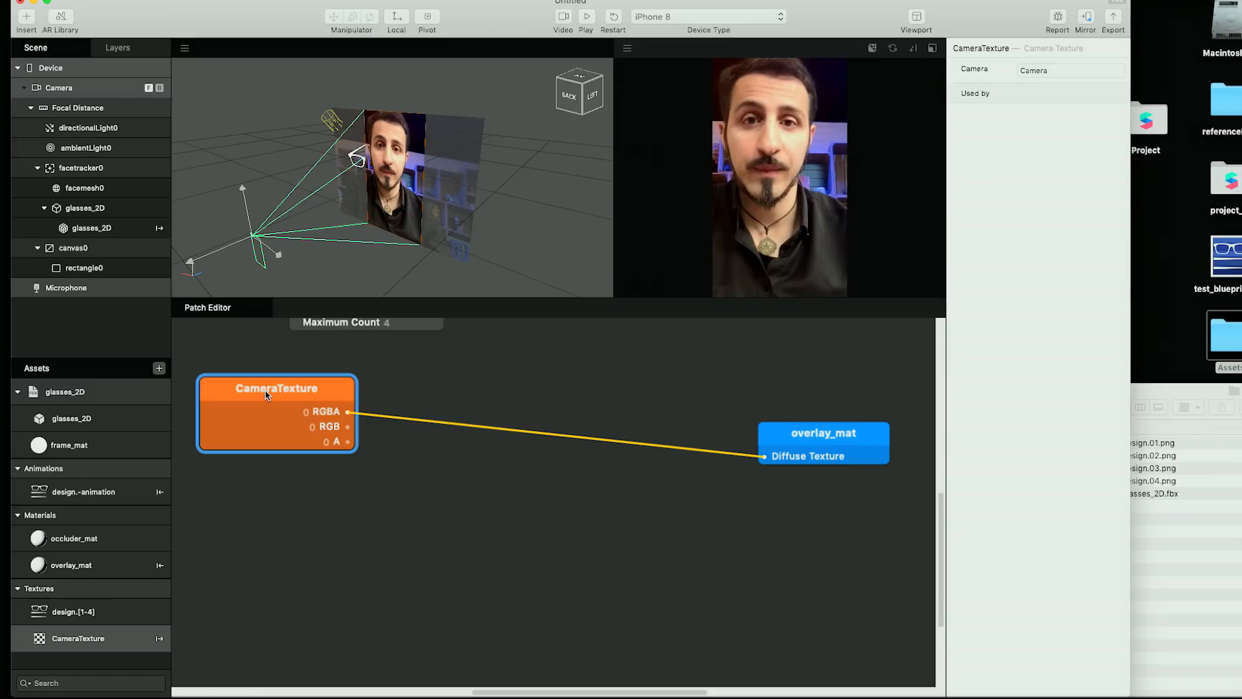
{"action": "left_click", "coordinate": [354, 550]}
{"action": "left_click", "coordinate": [291, 391]}
{"action": "left_click_drag", "start_coordinate": [852, 430], "coordinate": [844, 400]}
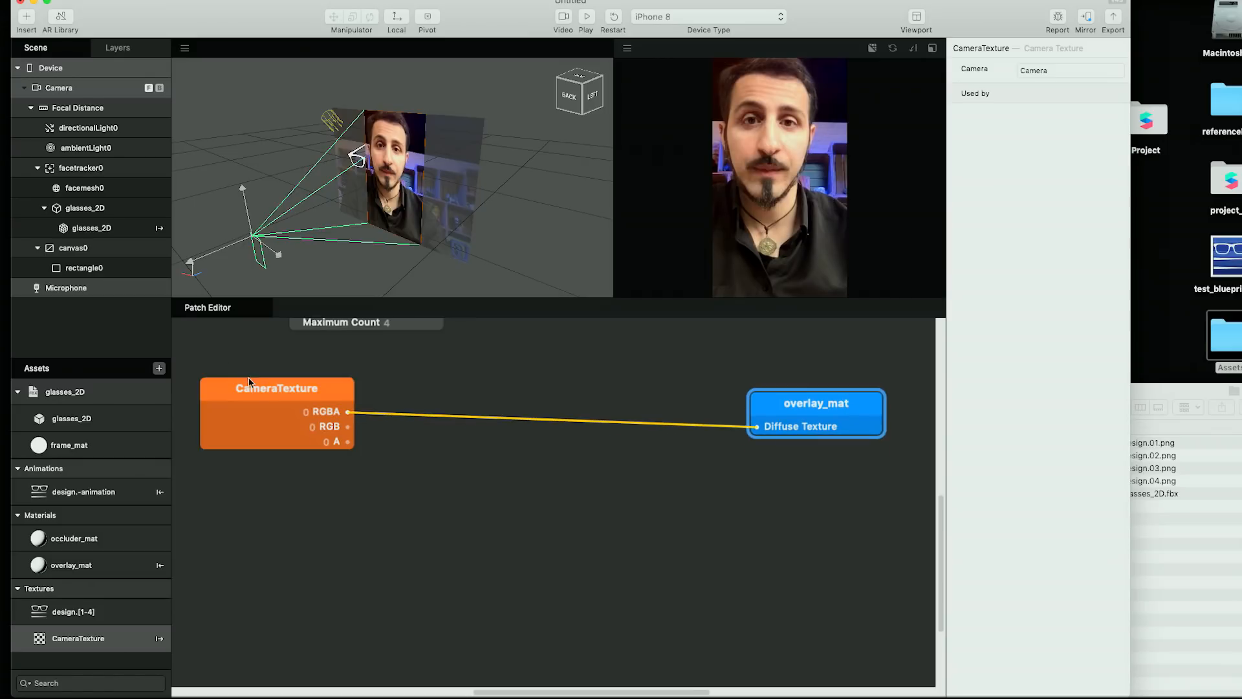
{"action": "left_click_drag", "start_coordinate": [250, 382], "coordinate": [240, 367]}
{"action": "scroll", "coordinate": [546, 429], "scroll_direction": "down", "scroll_amount": 5}
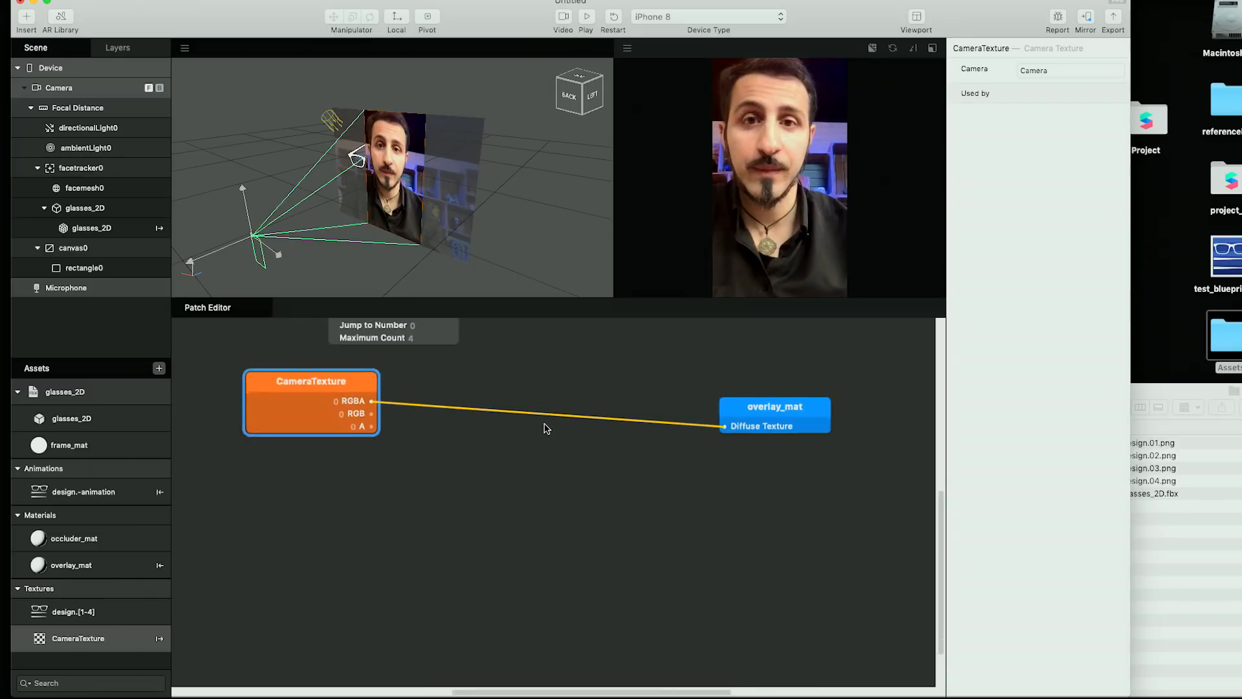
{"action": "left_click", "coordinate": [728, 406]}
{"action": "left_click", "coordinate": [362, 394]}
{"action": "left_click_drag", "start_coordinate": [323, 391], "coordinate": [290, 389]}
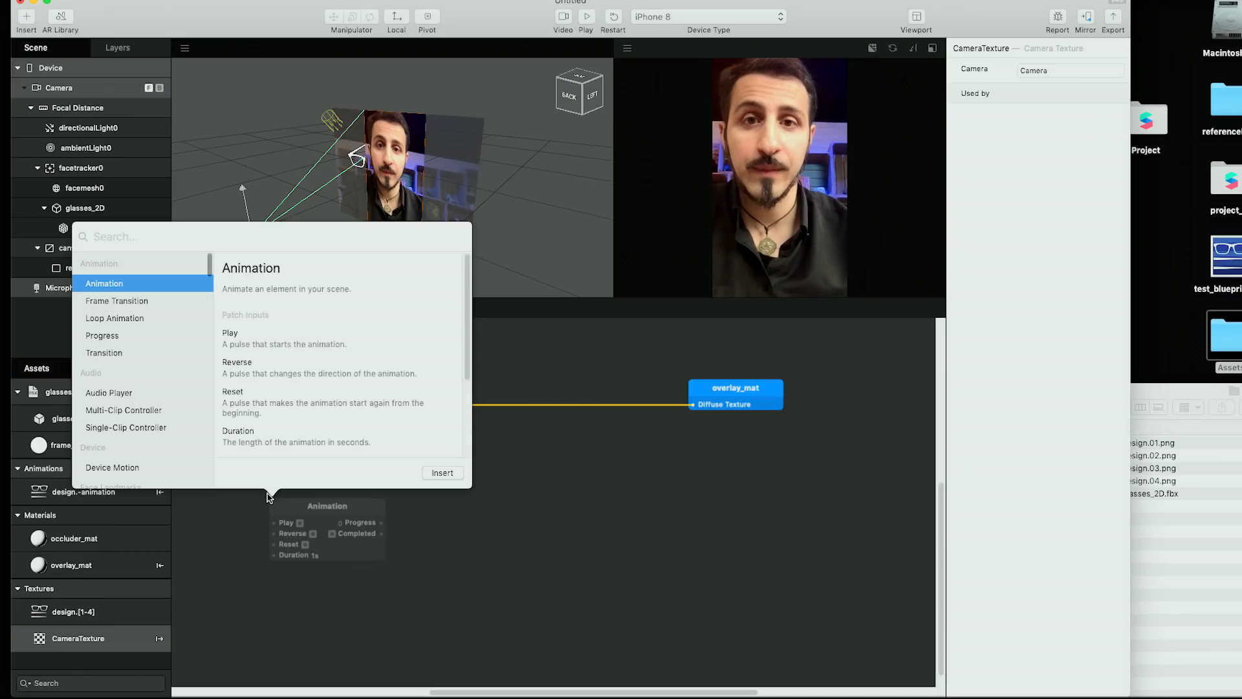
Add a Gradient patch in the free space beneath the CameraTexture patch.
{"action": "type", "text": "gra"}
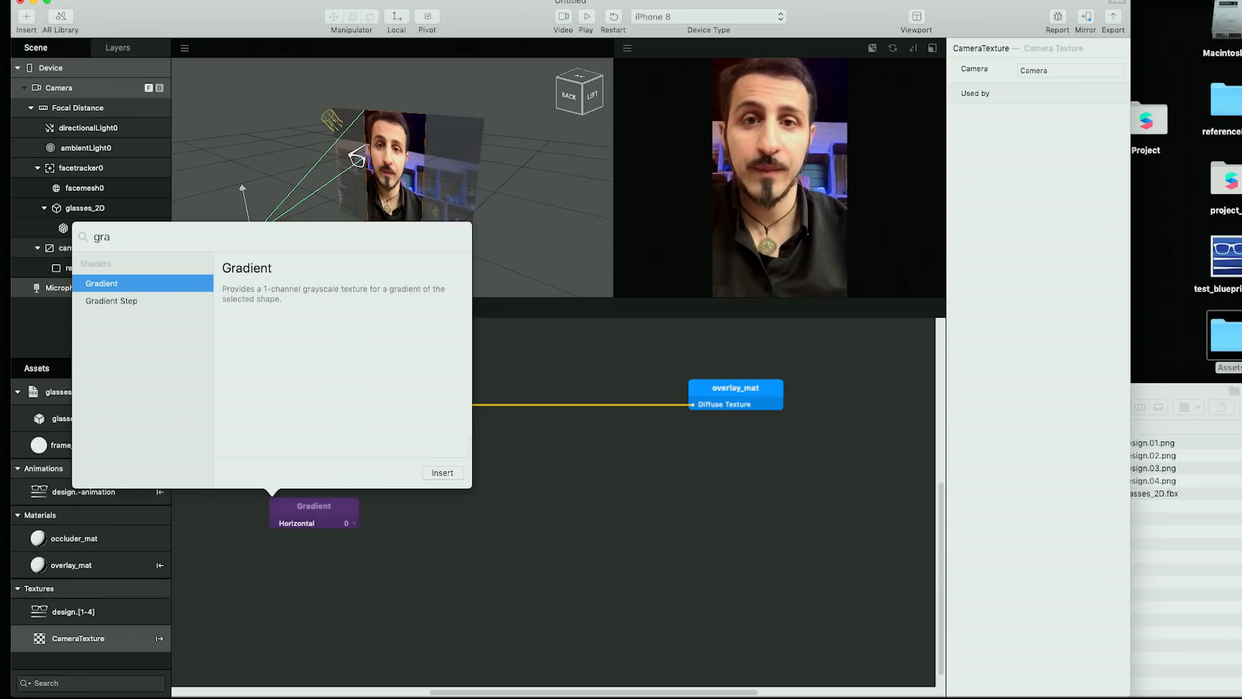
{"action": "left_click", "coordinate": [448, 472]}
{"action": "left_click_drag", "start_coordinate": [299, 527], "coordinate": [288, 529]}
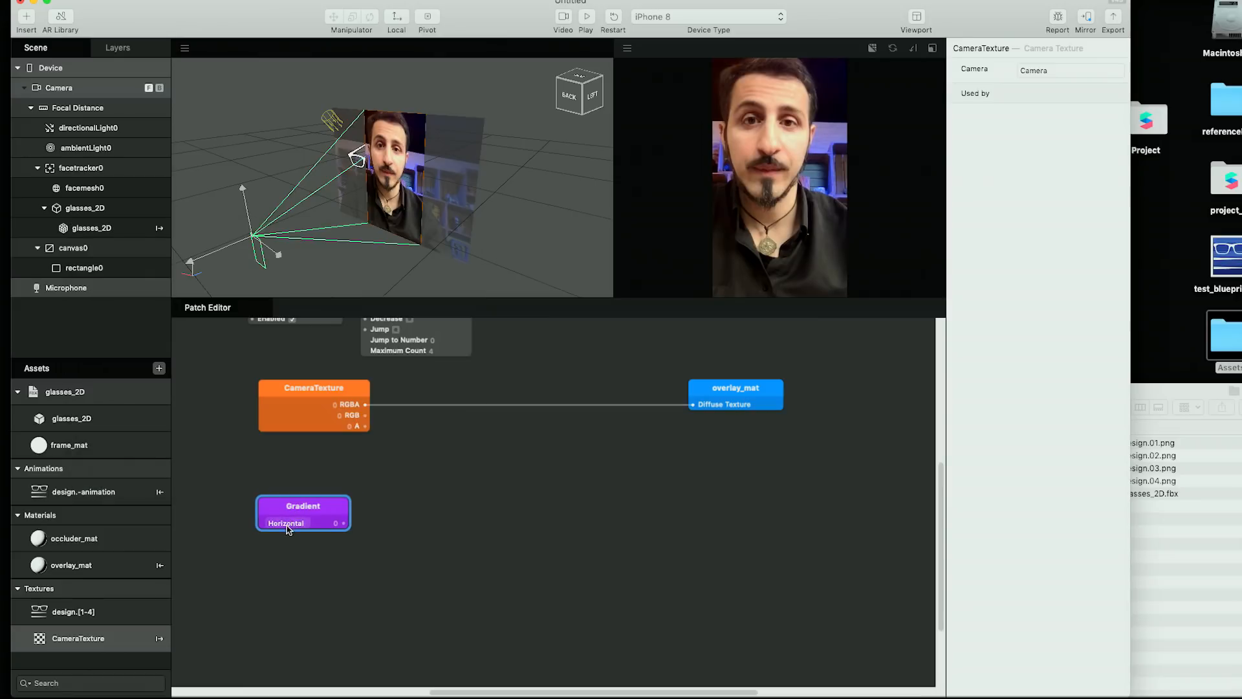
Set the Gradient patch's type to Circular and nudge the patch slightly closer to CameraTexture.
{"action": "left_click", "coordinate": [288, 526]}
{"action": "left_click", "coordinate": [285, 523]}
{"action": "left_click", "coordinate": [285, 525]}
{"action": "left_click", "coordinate": [294, 551]}
{"action": "left_click", "coordinate": [303, 525]}
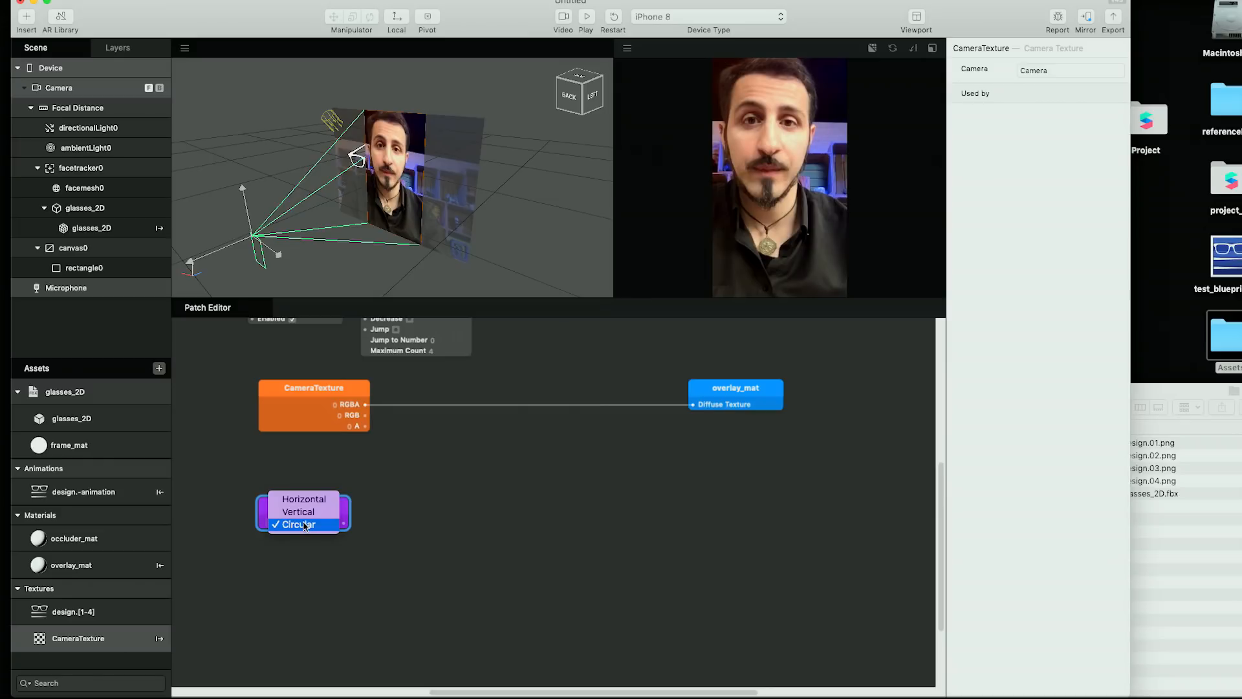
{"action": "left_click", "coordinate": [309, 525]}
{"action": "left_click_drag", "start_coordinate": [311, 508], "coordinate": [309, 497]}
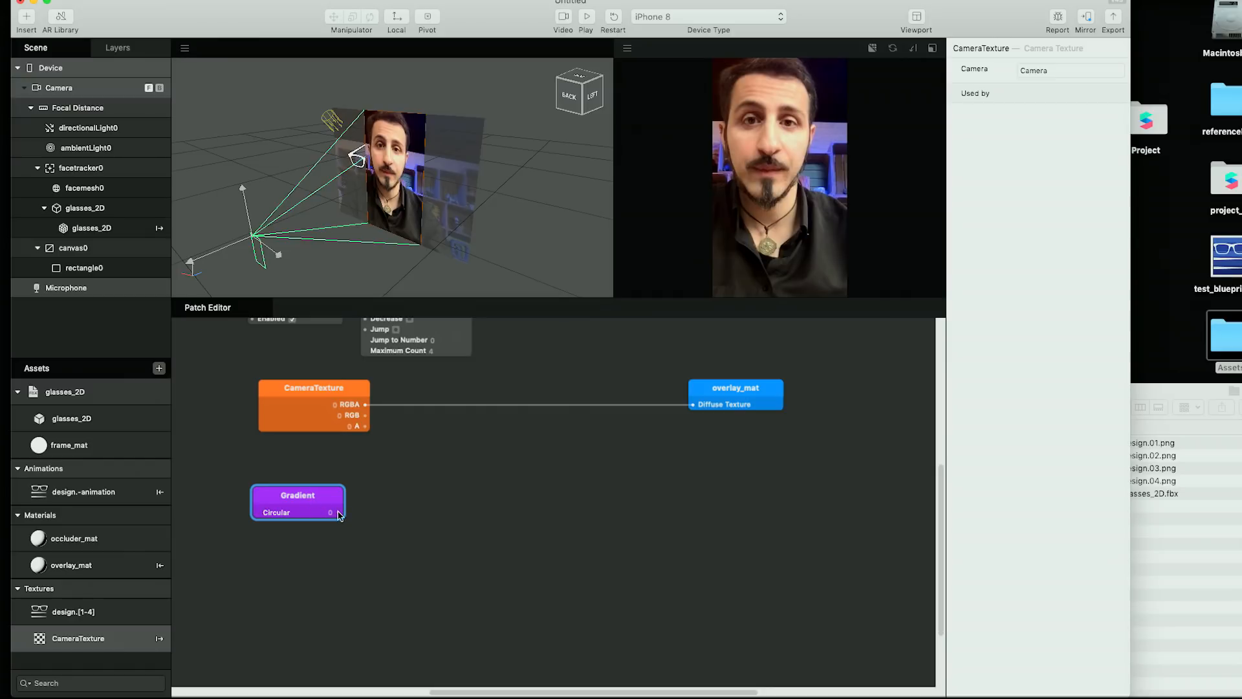
Add a Gradient Step patch fed by the Gradient's output and align it beside the Gradient patch.
{"action": "left_click_drag", "start_coordinate": [337, 512], "coordinate": [410, 510]}
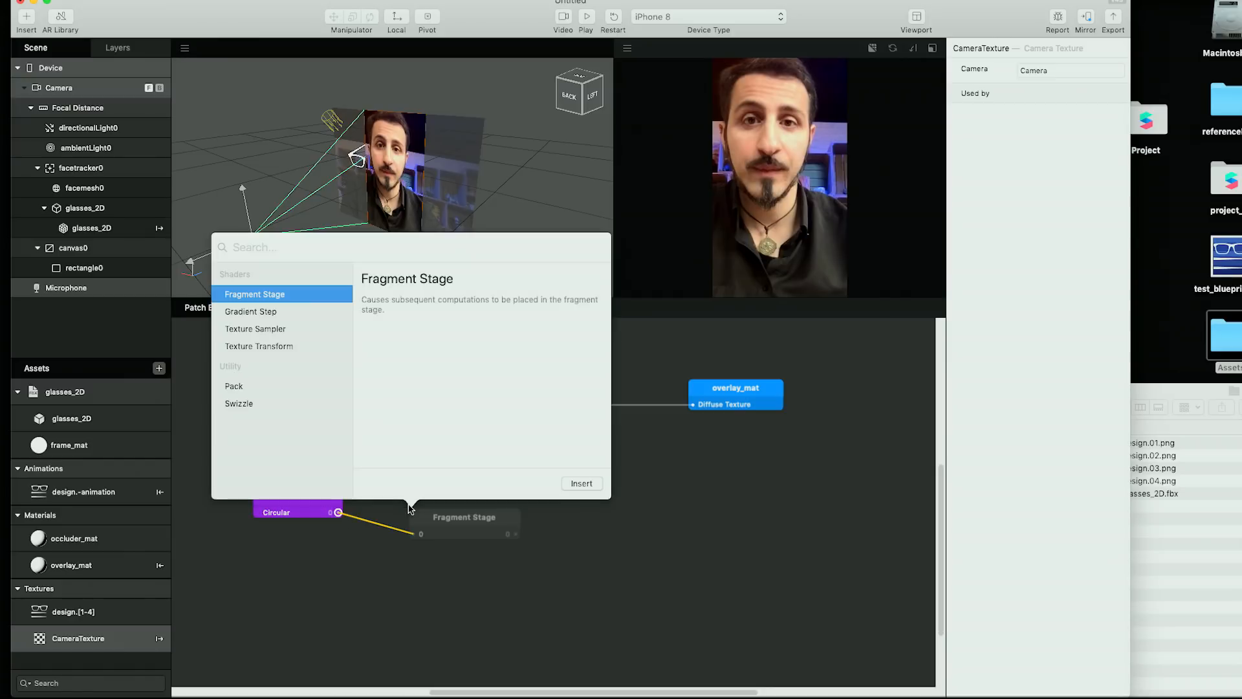
{"action": "left_click", "coordinate": [282, 310]}
{"action": "left_click", "coordinate": [582, 483]}
{"action": "left_click_drag", "start_coordinate": [461, 517], "coordinate": [433, 502]}
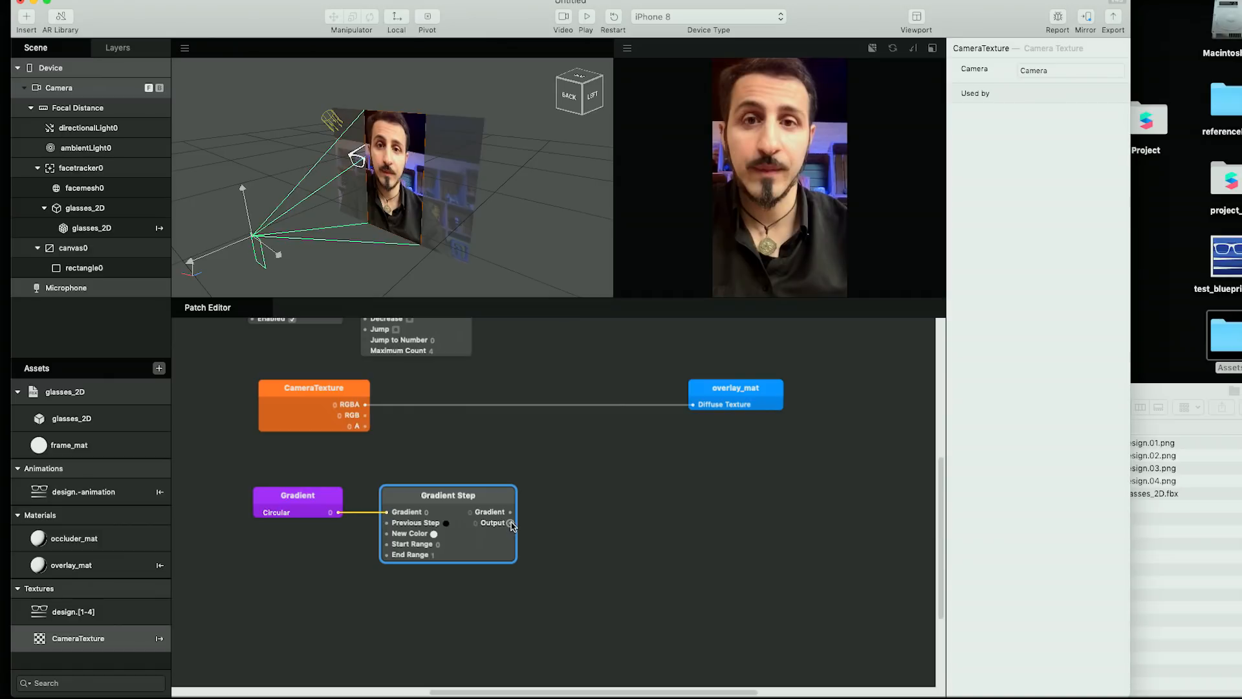
Connect Gradient Step's Output to overlay_mat's Diffuse Texture and enlarge the preview area above the patch graph.
{"action": "left_click_drag", "start_coordinate": [510, 523], "coordinate": [694, 405]}
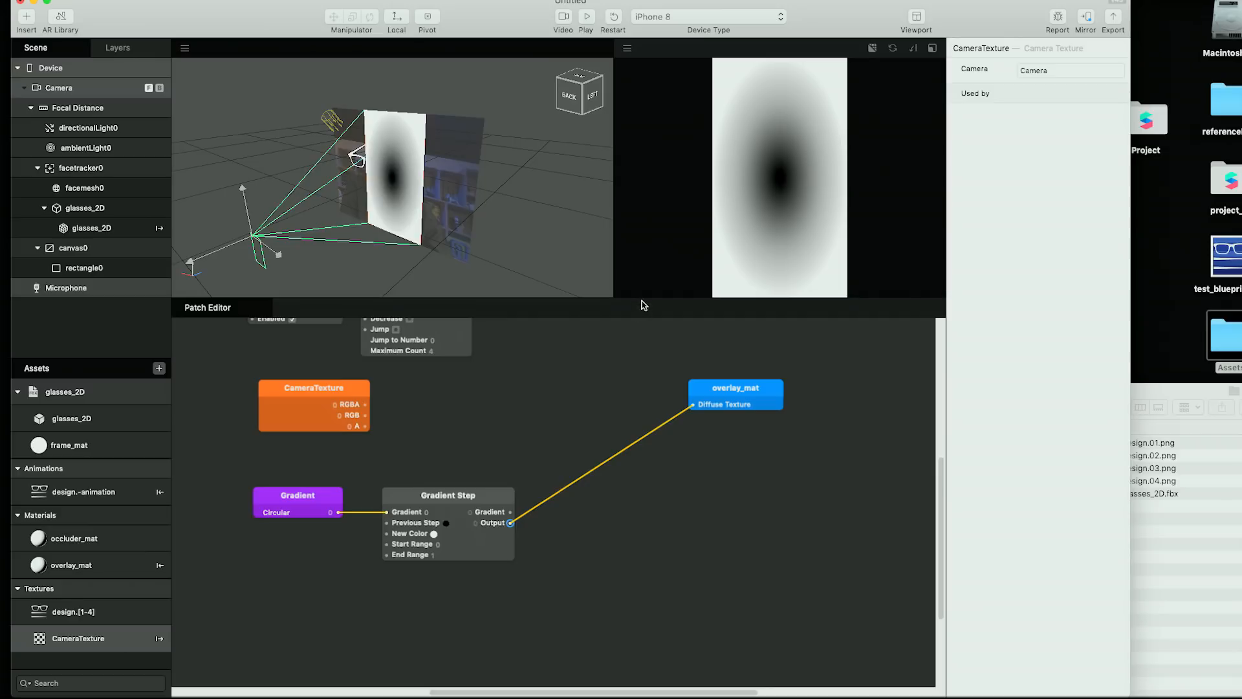
{"action": "left_click_drag", "start_coordinate": [643, 298], "coordinate": [641, 391]}
{"action": "left_click_drag", "start_coordinate": [734, 474], "coordinate": [707, 496]}
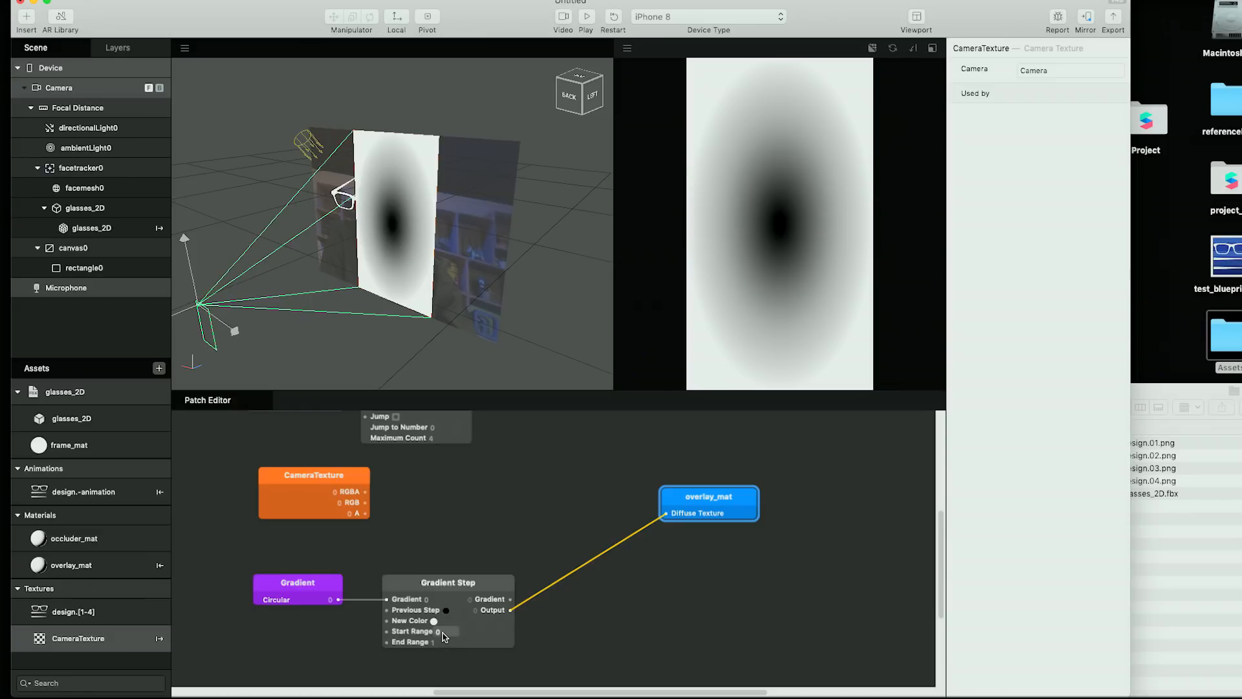
Set the Gradient Step's Start Range to 0.6 and its End Range to 2.
{"action": "left_click", "coordinate": [443, 637]}
{"action": "left_click", "coordinate": [443, 636]}
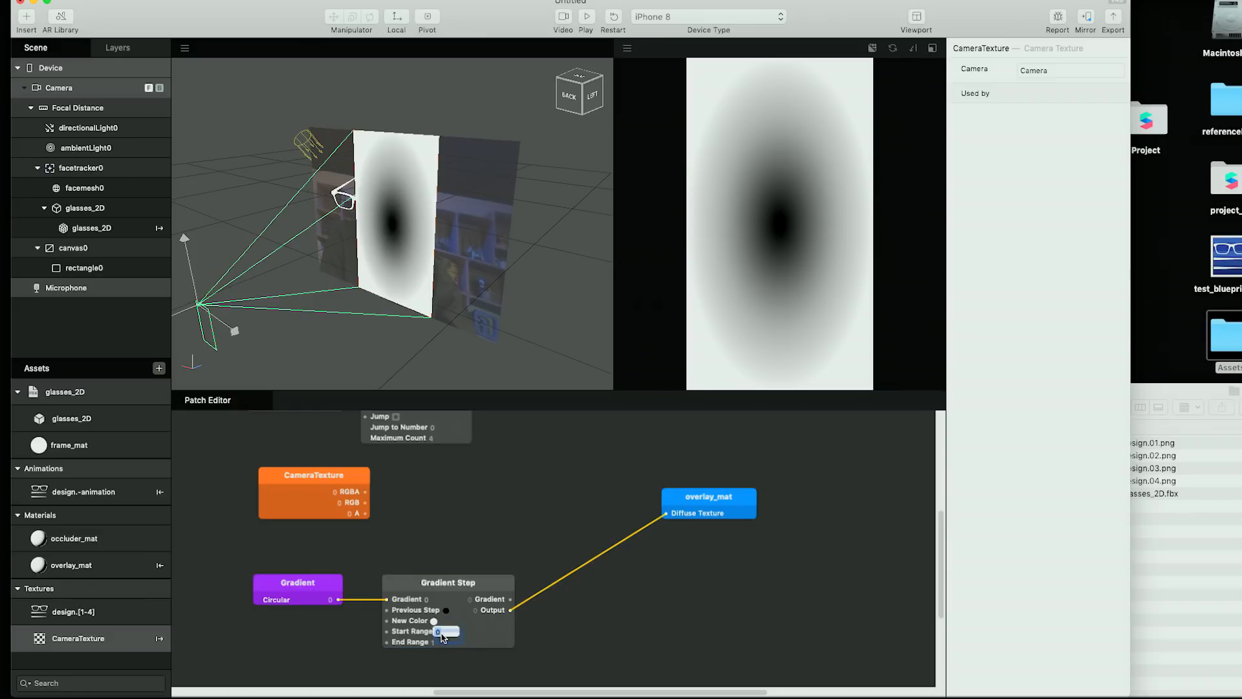
{"action": "type", "text": "0.6"}
{"action": "key", "text": "Return"}
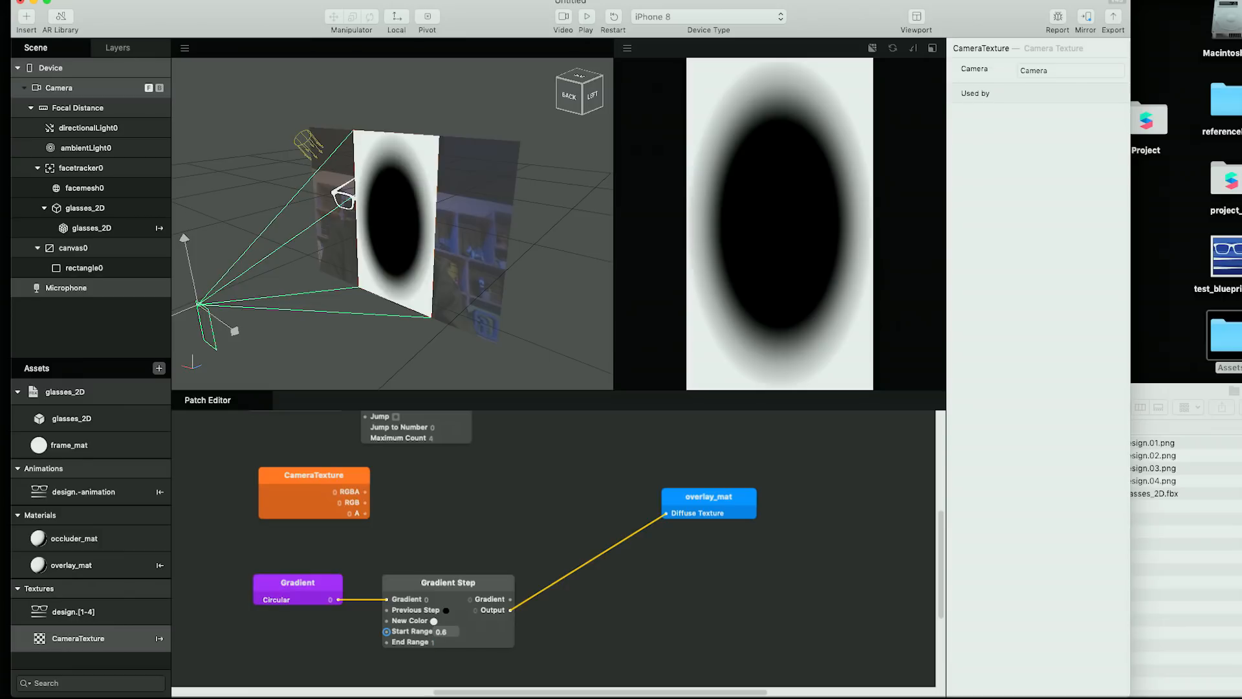
{"action": "left_click", "coordinate": [439, 642]}
{"action": "type", "text": "2"}
{"action": "key", "text": "Return"}
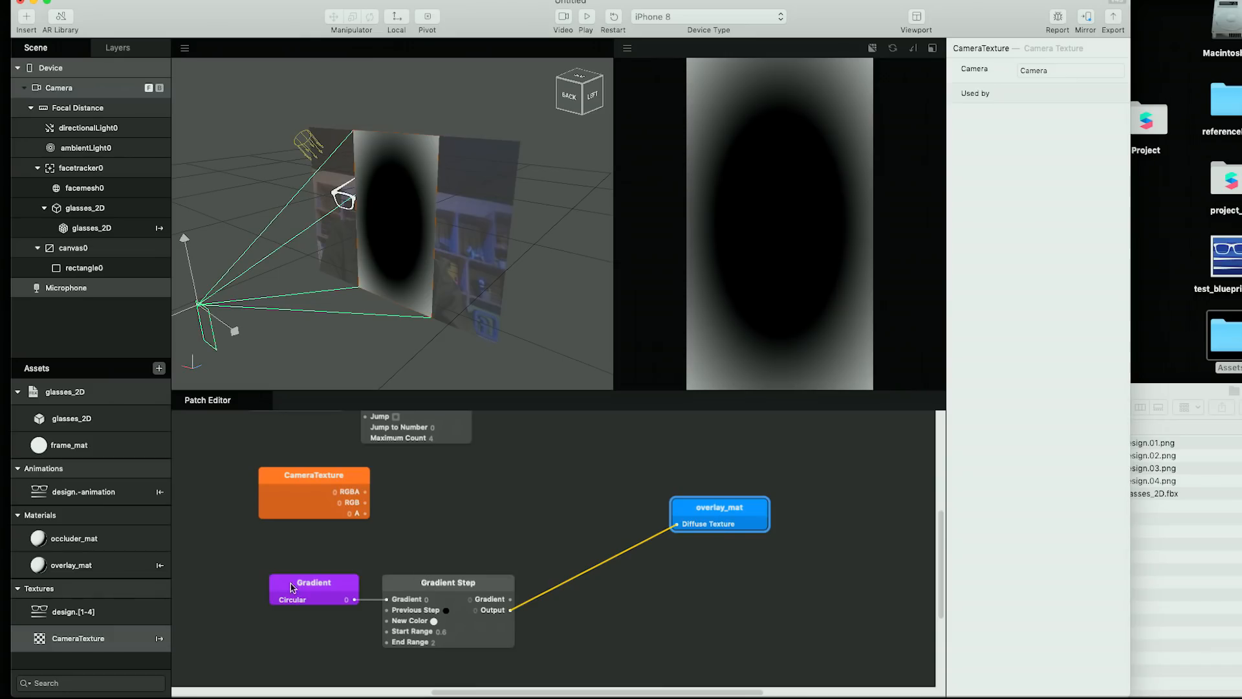
Select the Gradient and Gradient Step patches together and shift them away from overlay_mat.
{"action": "left_click", "coordinate": [291, 586]}
{"action": "left_click", "coordinate": [423, 586], "text": "shift"}
{"action": "left_click_drag", "start_coordinate": [422, 586], "coordinate": [389, 589]}
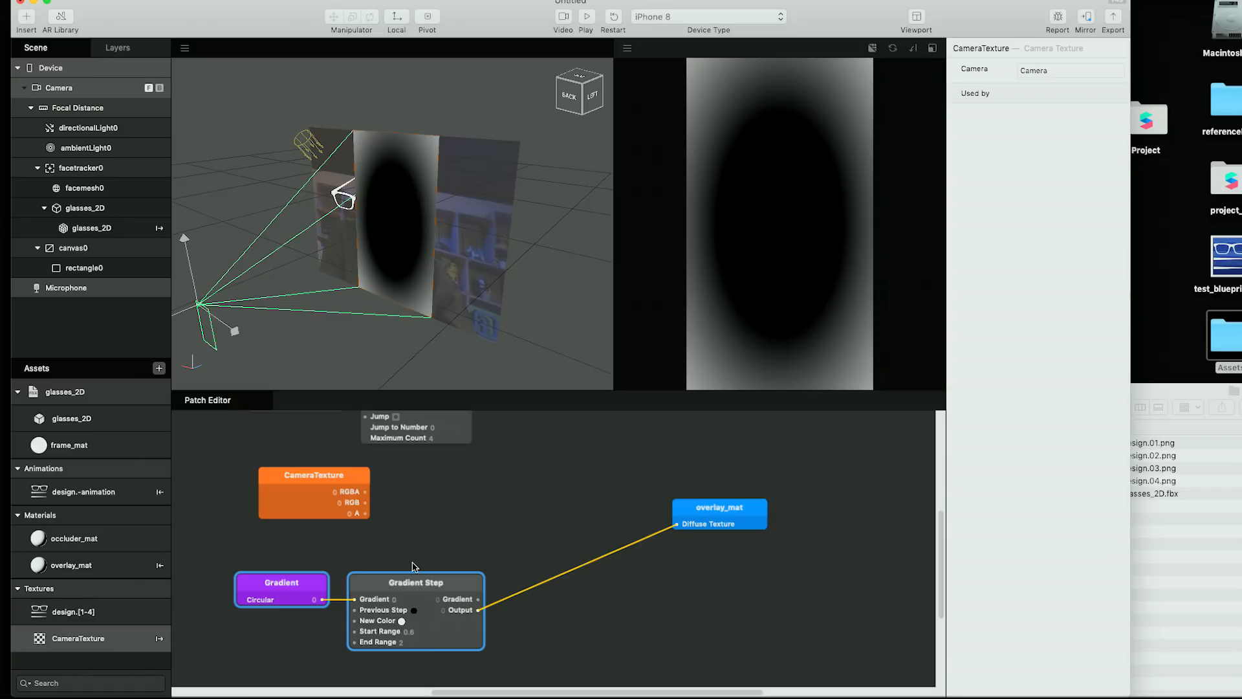
Connect CameraTexture's RGBA output to overlay_mat's Diffuse Texture again and line overlay_mat up with CameraTexture.
{"action": "left_click_drag", "start_coordinate": [312, 484], "coordinate": [676, 525]}
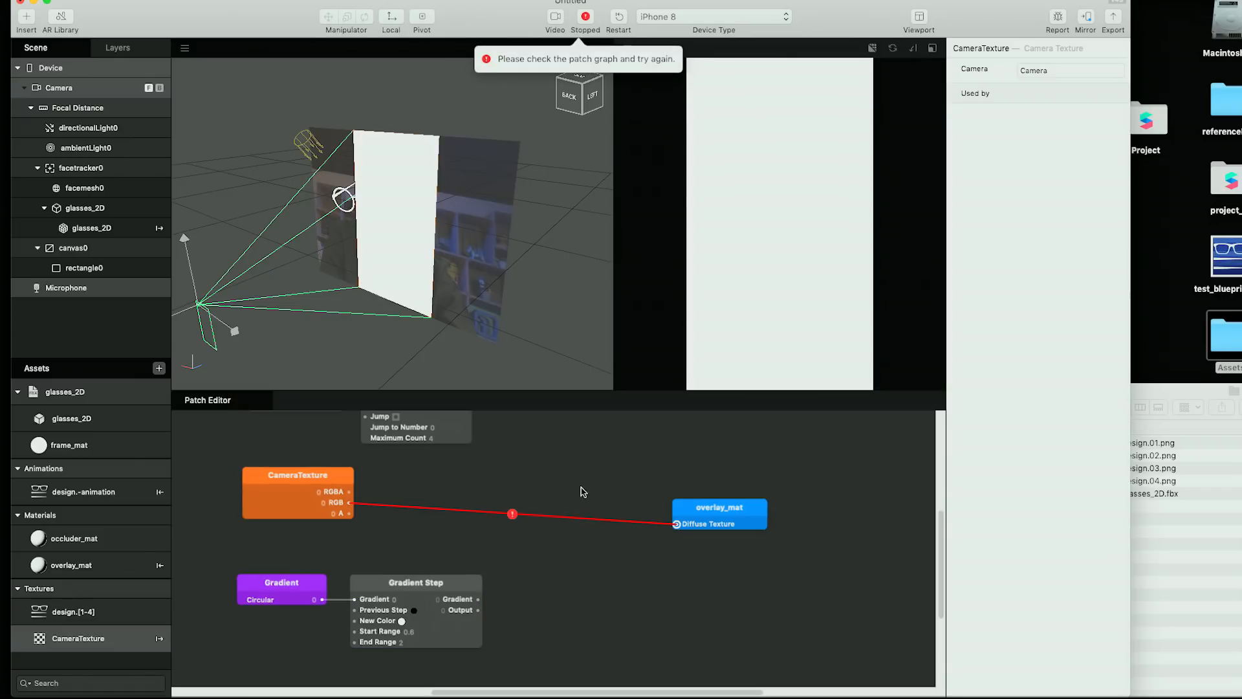
{"action": "mouse_move", "coordinate": [348, 492]}
{"action": "left_mouse_down"}
{"action": "mouse_move", "coordinate": [680, 528]}
{"action": "mouse_move", "coordinate": [692, 499]}
{"action": "mouse_move", "coordinate": [722, 482]}
{"action": "left_mouse_up"}
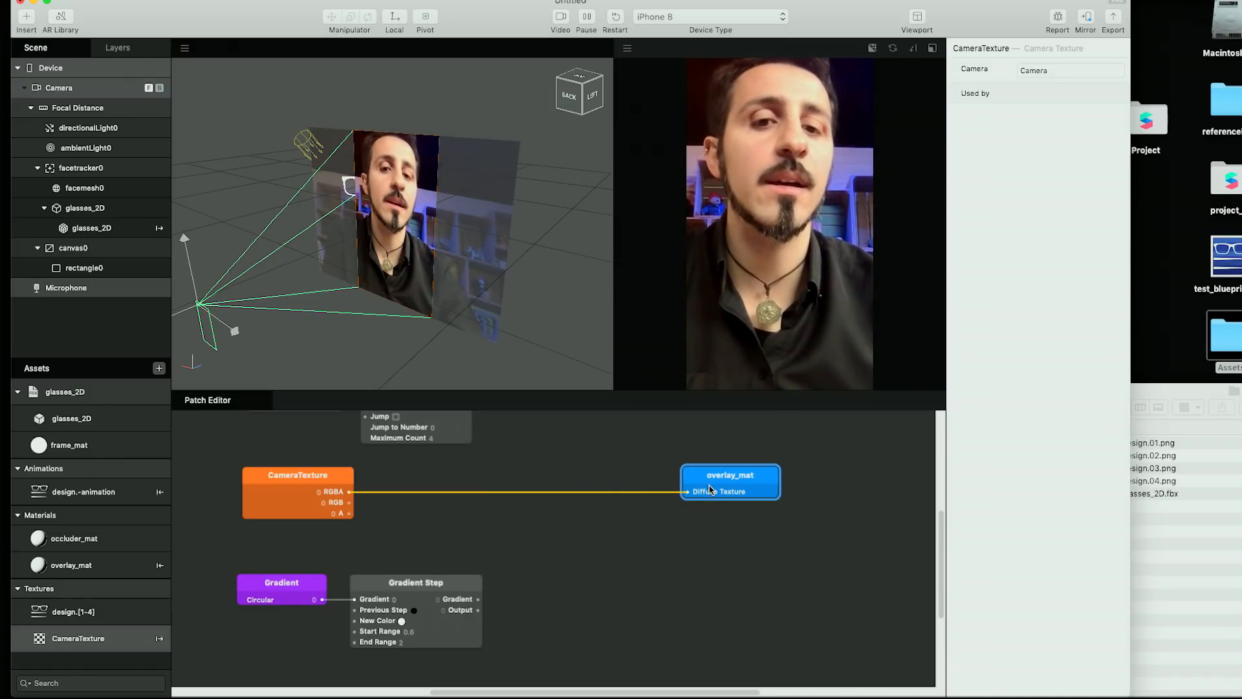
{"action": "left_click_drag", "start_coordinate": [710, 477], "coordinate": [698, 477]}
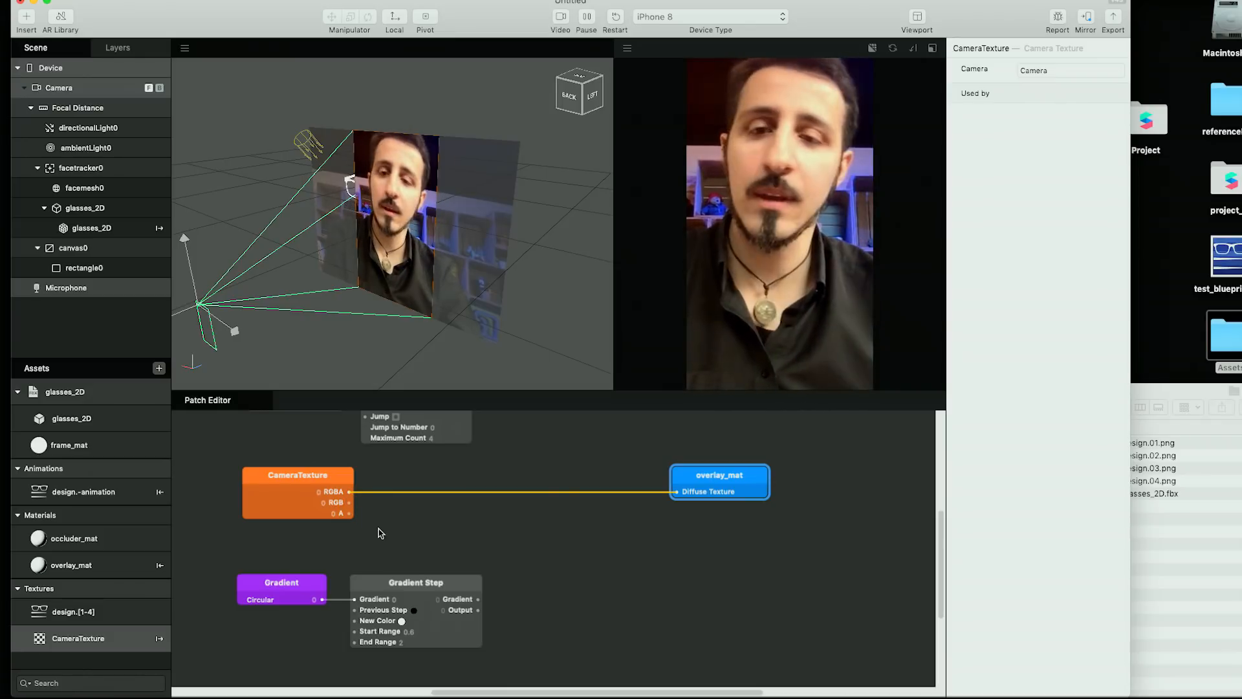
Try feeding CameraTexture's RGB output into overlay_mat's Diffuse Texture, inspect the faulty connection and restore the RGBA link.
{"action": "left_click_drag", "start_coordinate": [349, 502], "coordinate": [467, 517]}
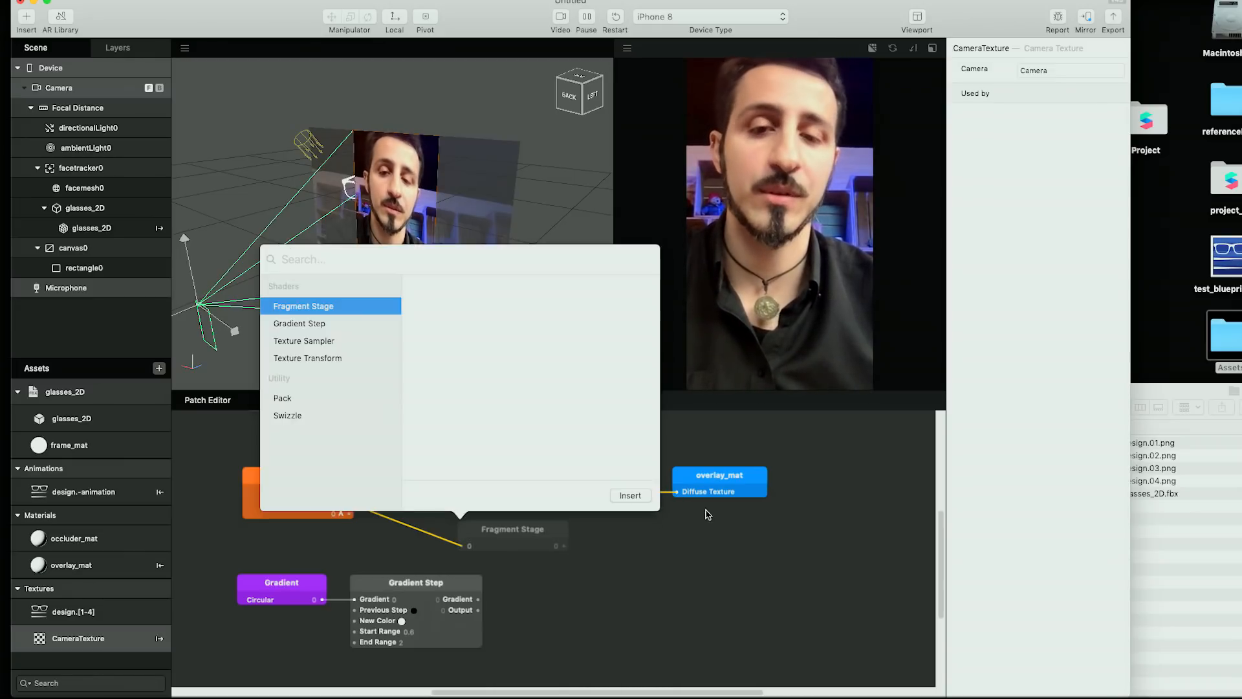
{"action": "left_click", "coordinate": [671, 553]}
{"action": "left_click_drag", "start_coordinate": [348, 502], "coordinate": [676, 492]}
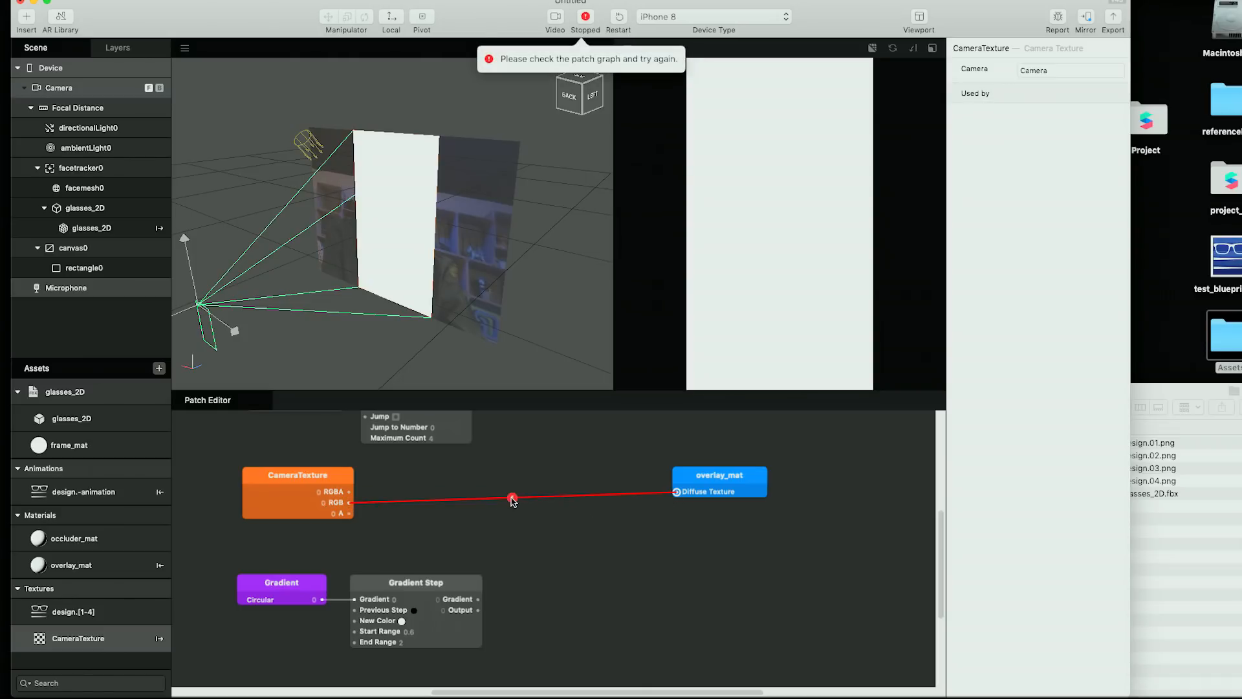
{"action": "mouse_move", "coordinate": [513, 501]}
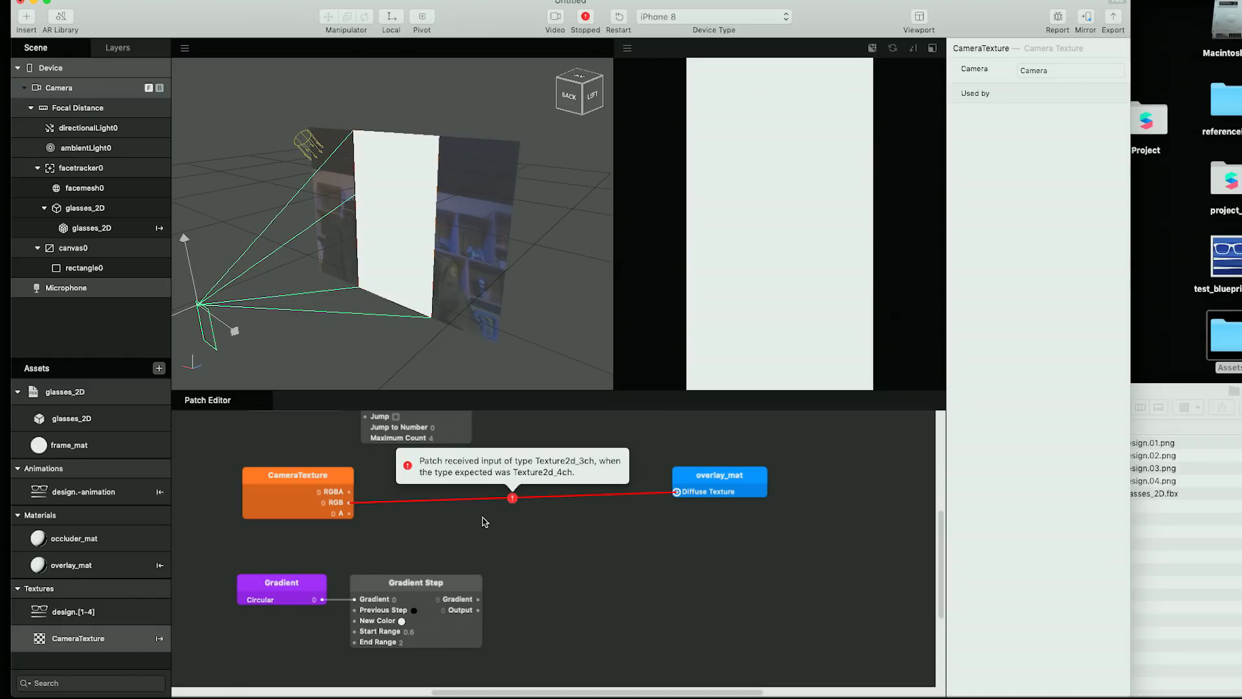
{"action": "left_click_drag", "start_coordinate": [349, 492], "coordinate": [679, 495]}
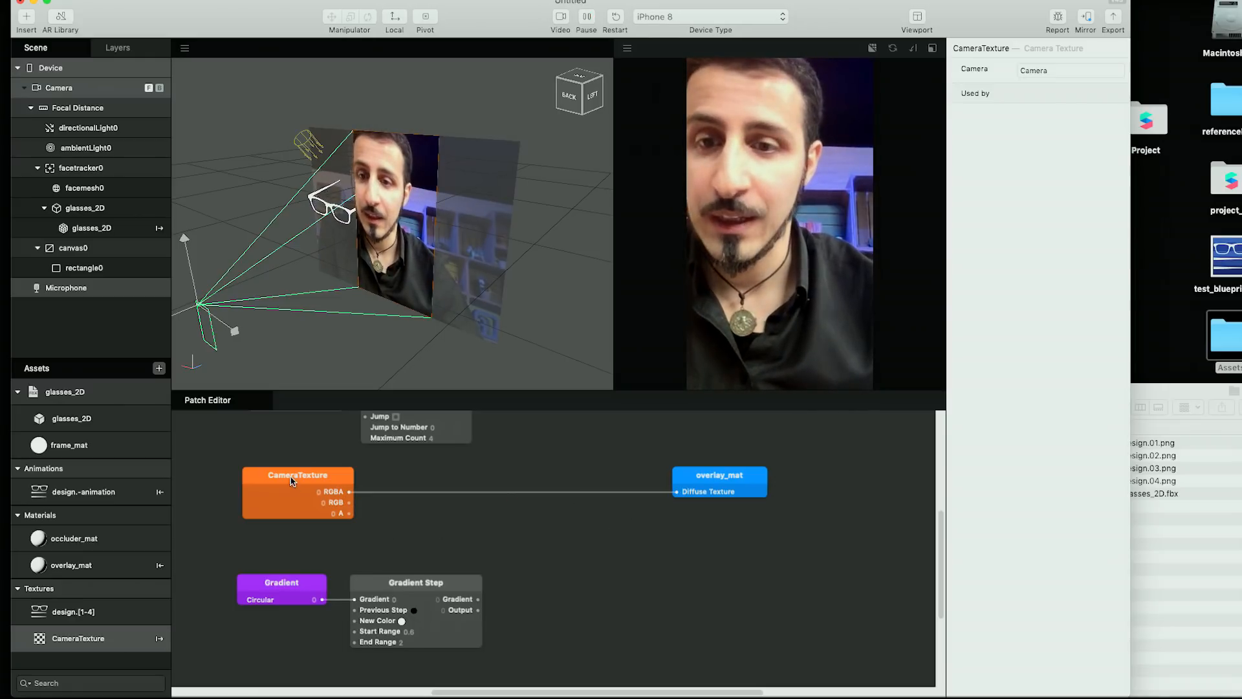
Move CameraTexture aside and add a Dot Product patch between it and overlay_mat.
{"action": "left_click_drag", "start_coordinate": [293, 480], "coordinate": [258, 475]}
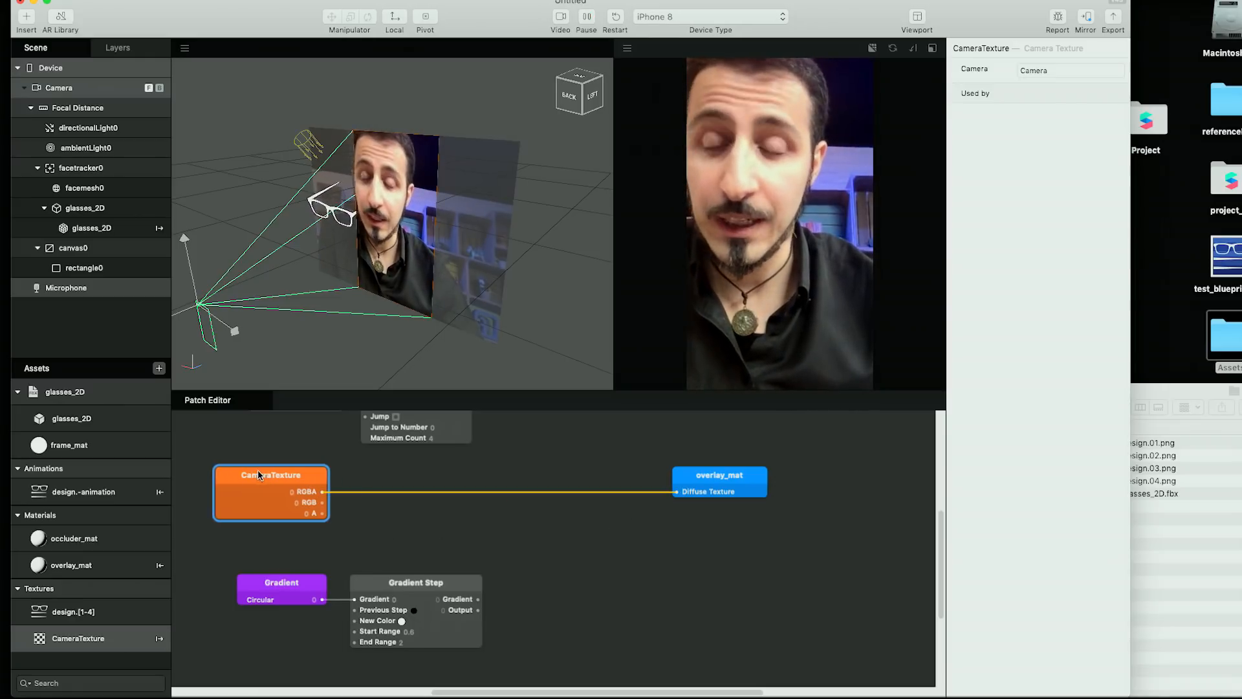
{"action": "double_click", "coordinate": [401, 518]}
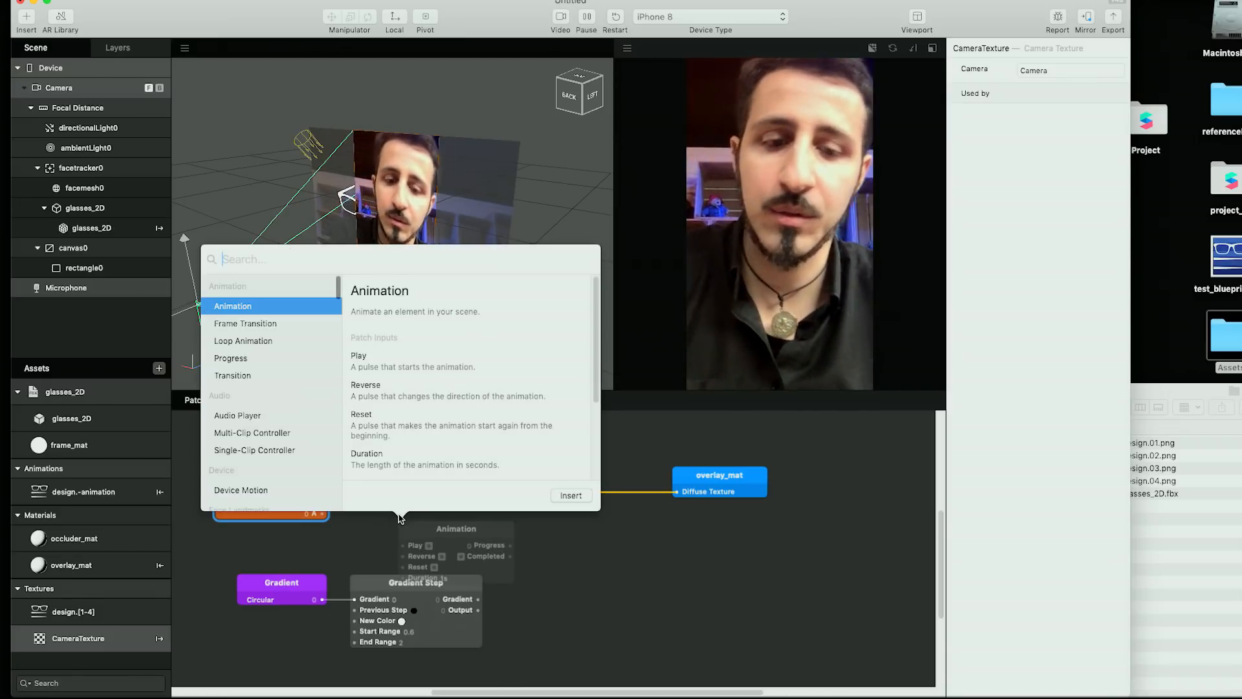
{"action": "type", "text": "dot"}
{"action": "key", "text": "Return"}
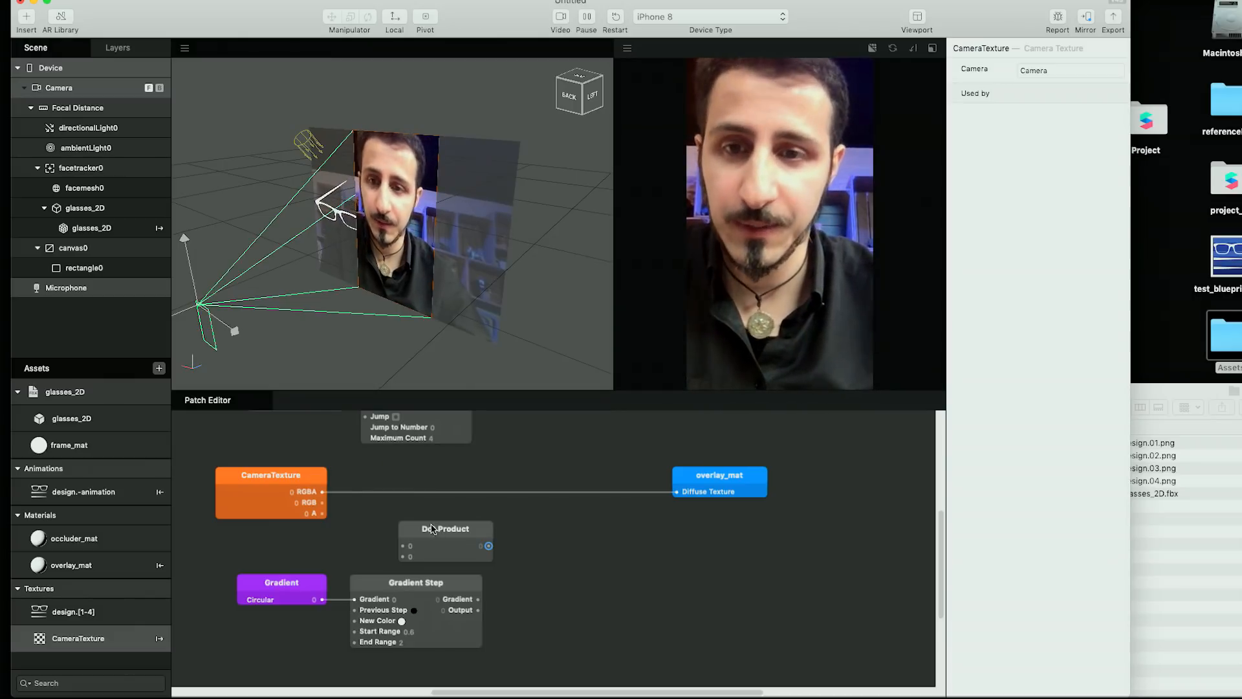
{"action": "left_click_drag", "start_coordinate": [424, 534], "coordinate": [423, 513]}
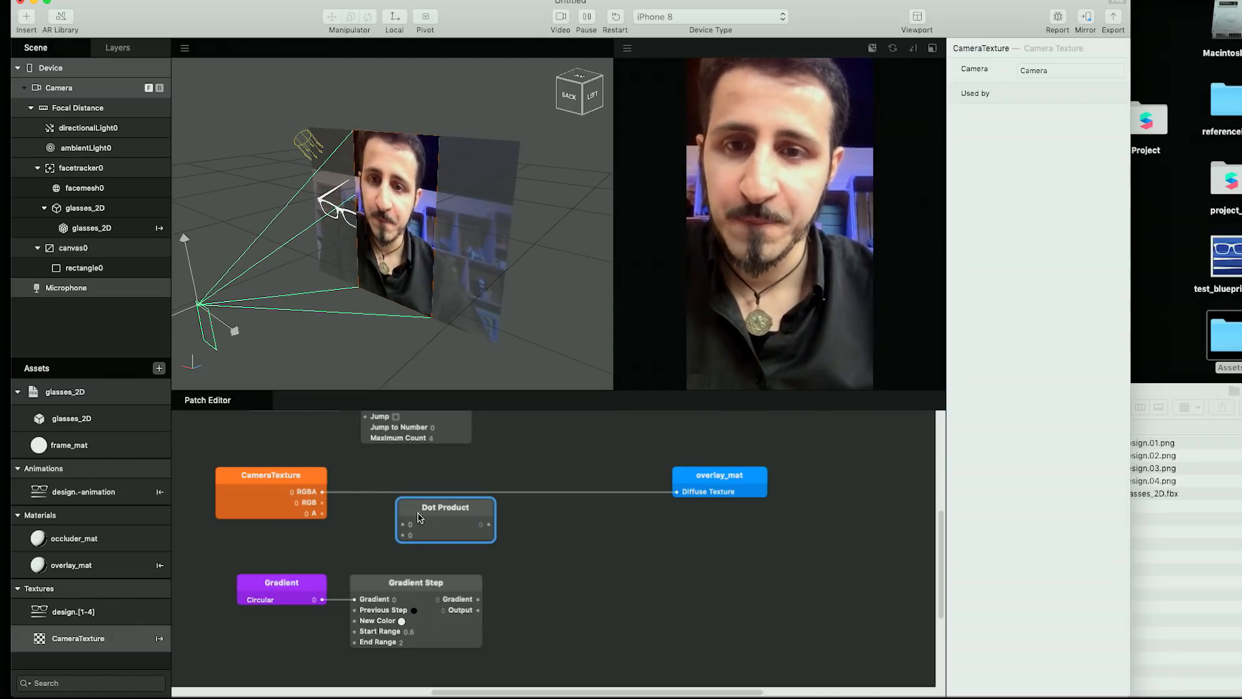
Route CameraTexture's RGB output through the Dot Product, with 0.25 as second input, into overlay_mat's Diffuse Texture.
{"action": "left_click_drag", "start_coordinate": [321, 503], "coordinate": [403, 524]}
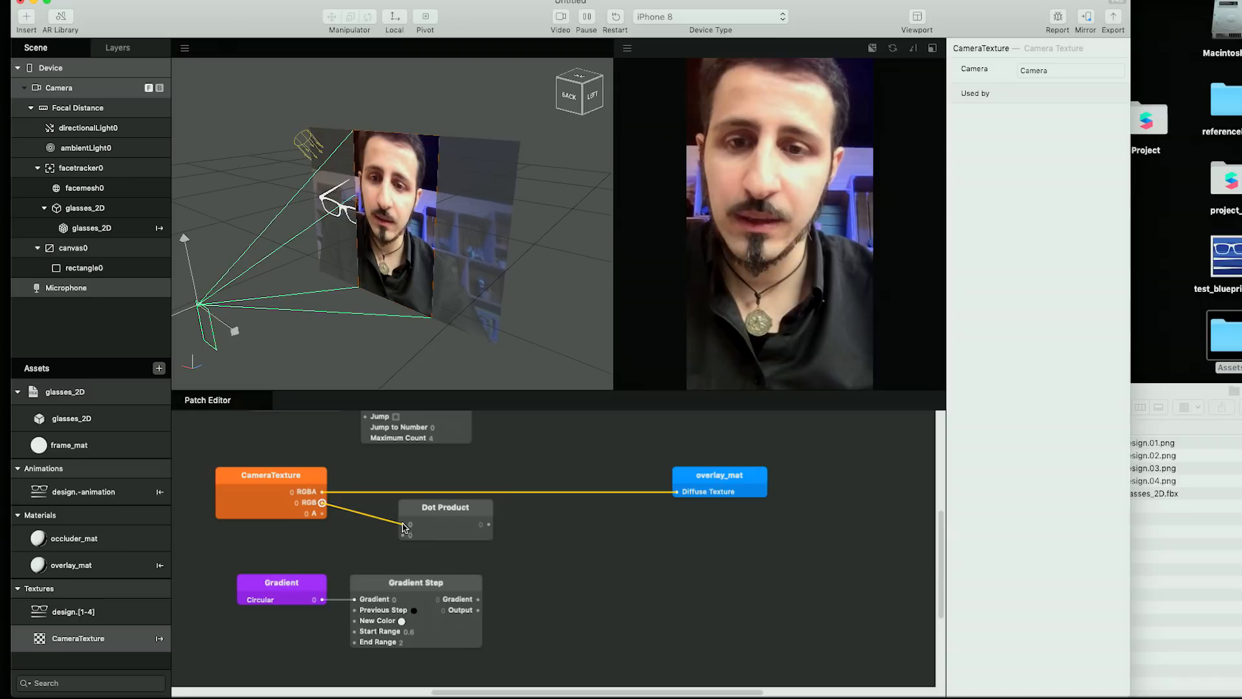
{"action": "double_click", "coordinate": [414, 535]}
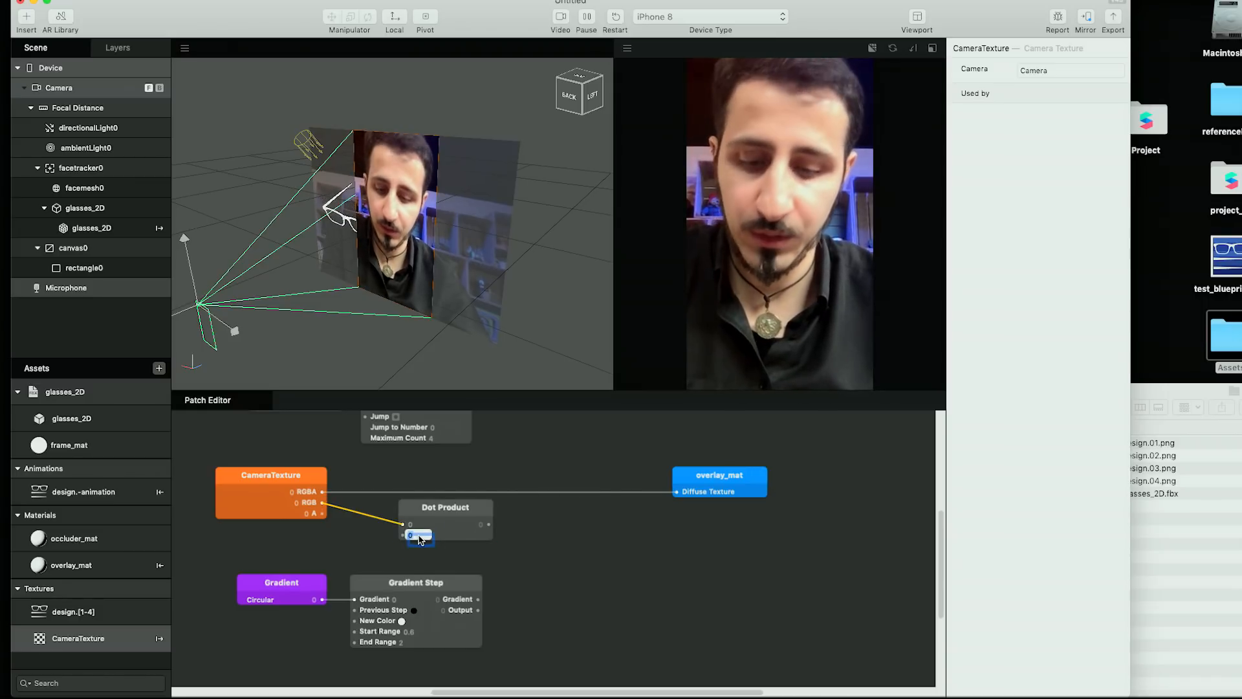
{"action": "type", "text": "0.25"}
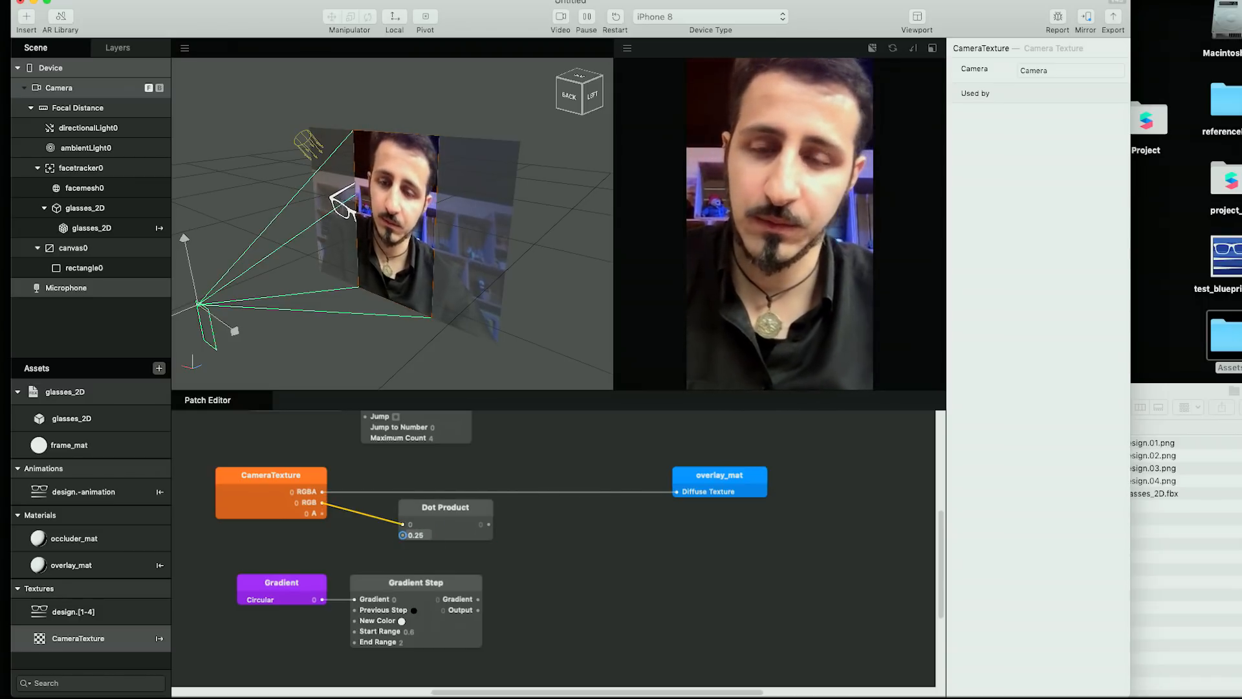
{"action": "key", "text": "Return"}
{"action": "left_click_drag", "start_coordinate": [489, 524], "coordinate": [678, 493]}
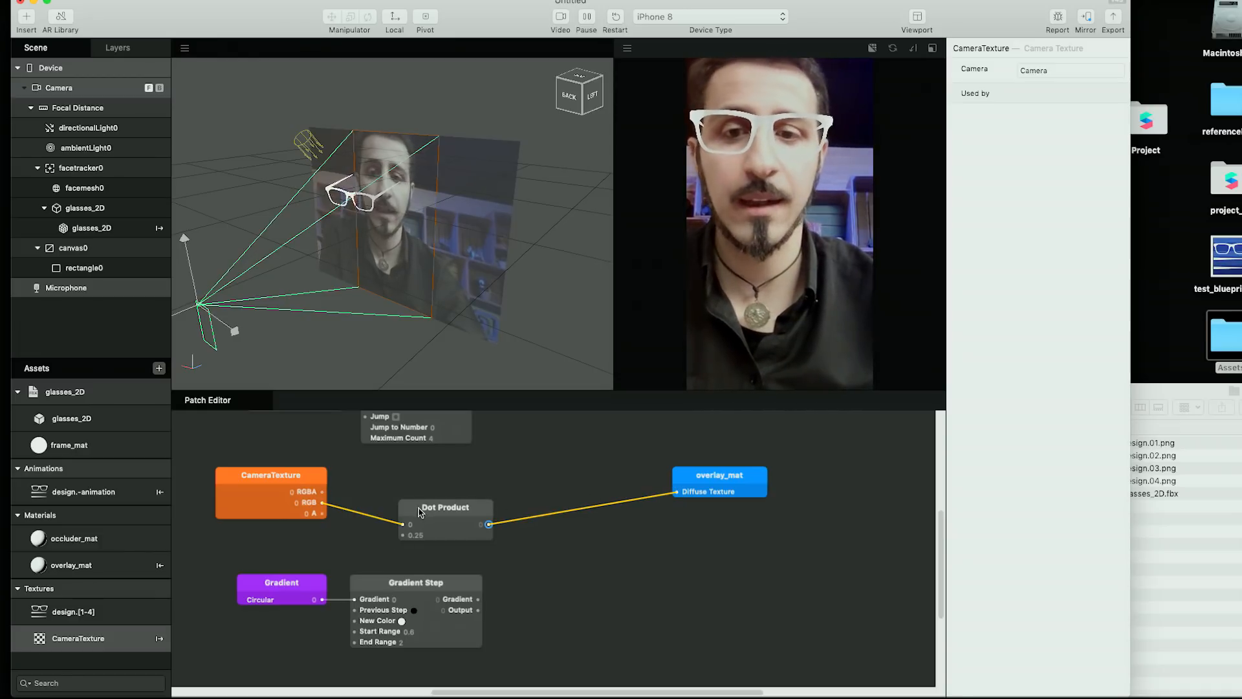
Move CameraTexture and Dot Product closer together and set the Dot Product's second input to 0.45.
{"action": "left_click_drag", "start_coordinate": [304, 486], "coordinate": [311, 485]}
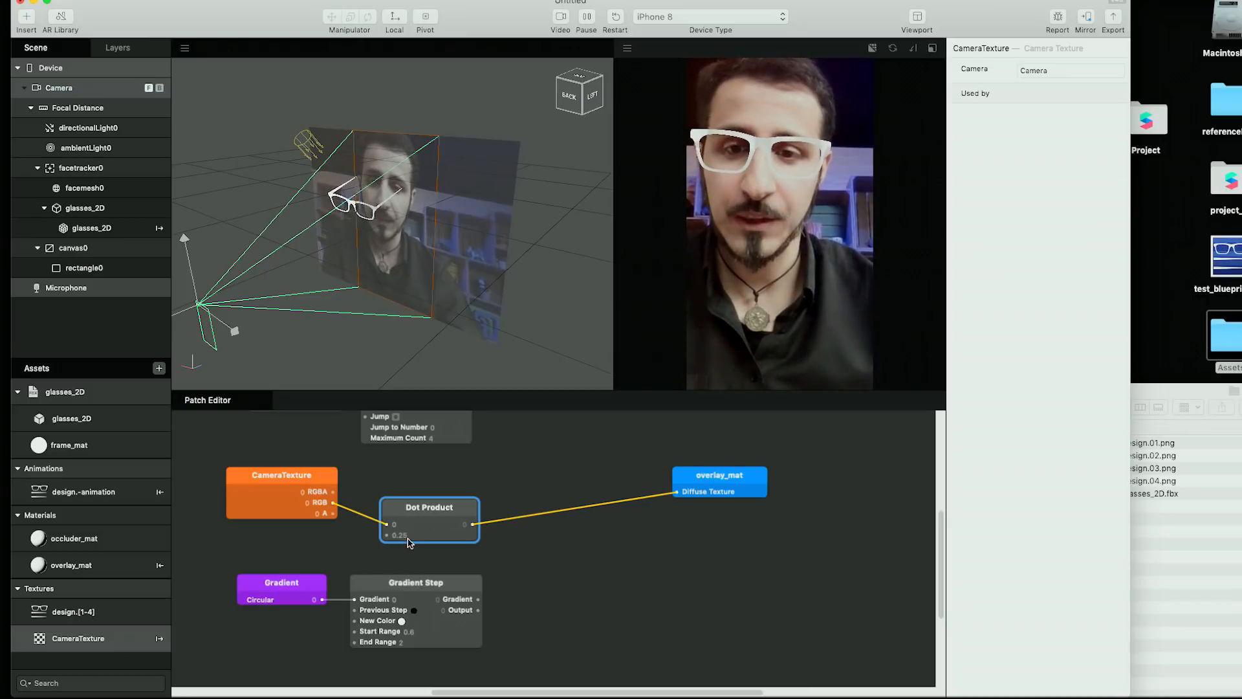
{"action": "double_click", "coordinate": [406, 535]}
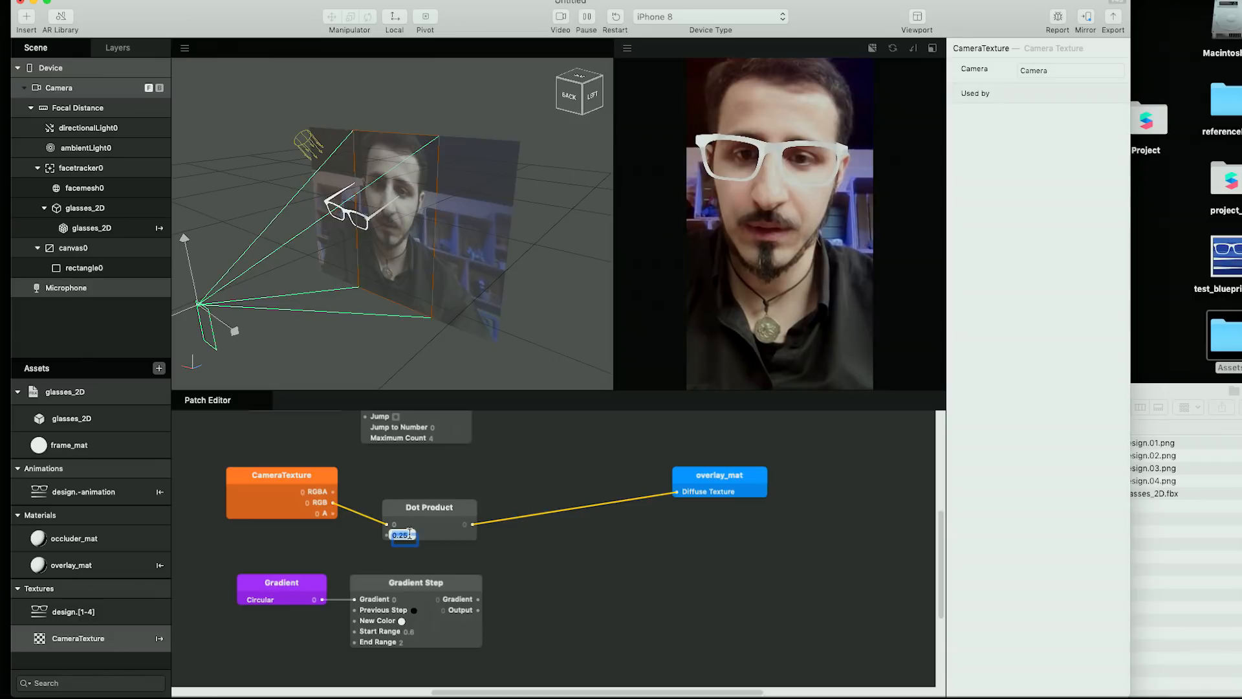
{"action": "key", "text": "BackSpace"}
{"action": "key", "text": "Return"}
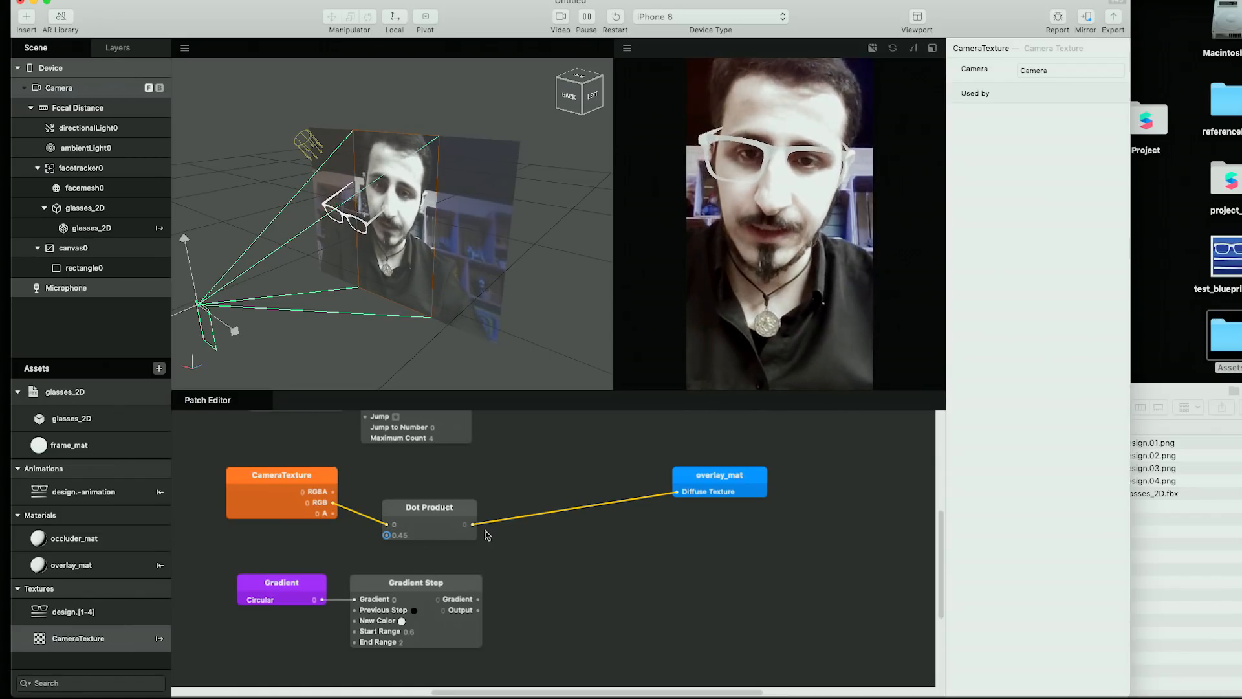
Add a Swizzle patch and place it between Dot Product and overlay_mat.
{"action": "double_click", "coordinate": [207, 511]}
{"action": "type", "text": "sw"}
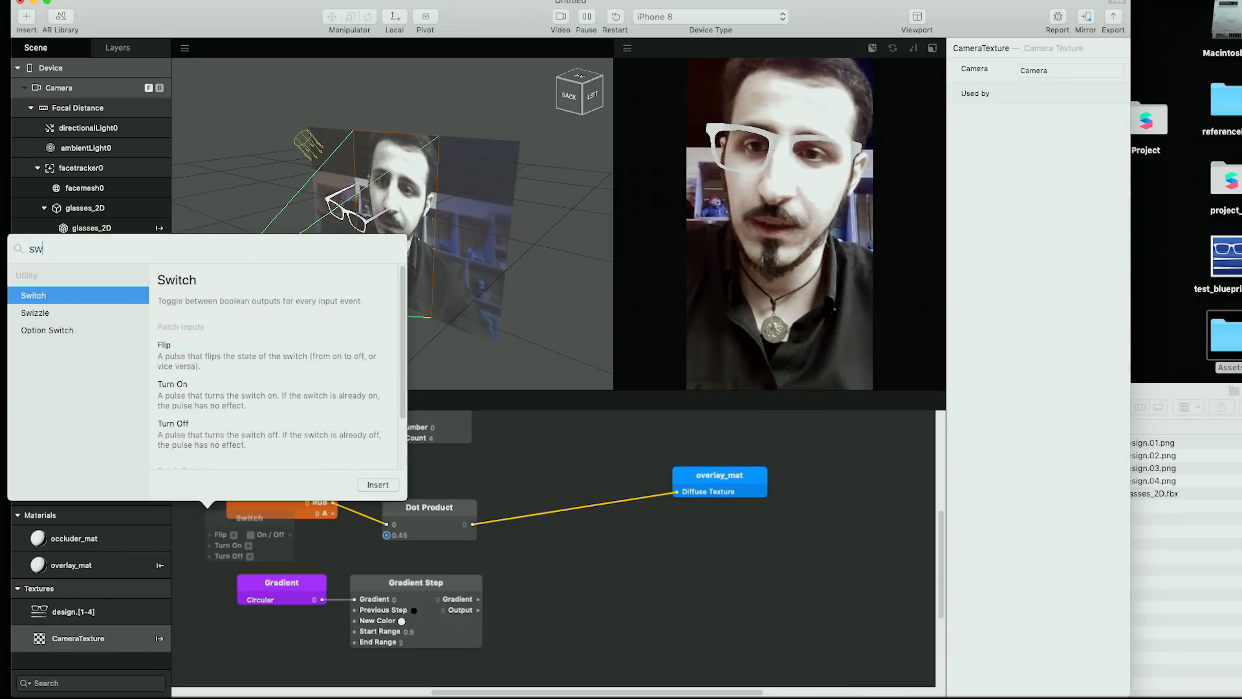
{"action": "key", "text": "Down"}
{"action": "key", "text": "Return"}
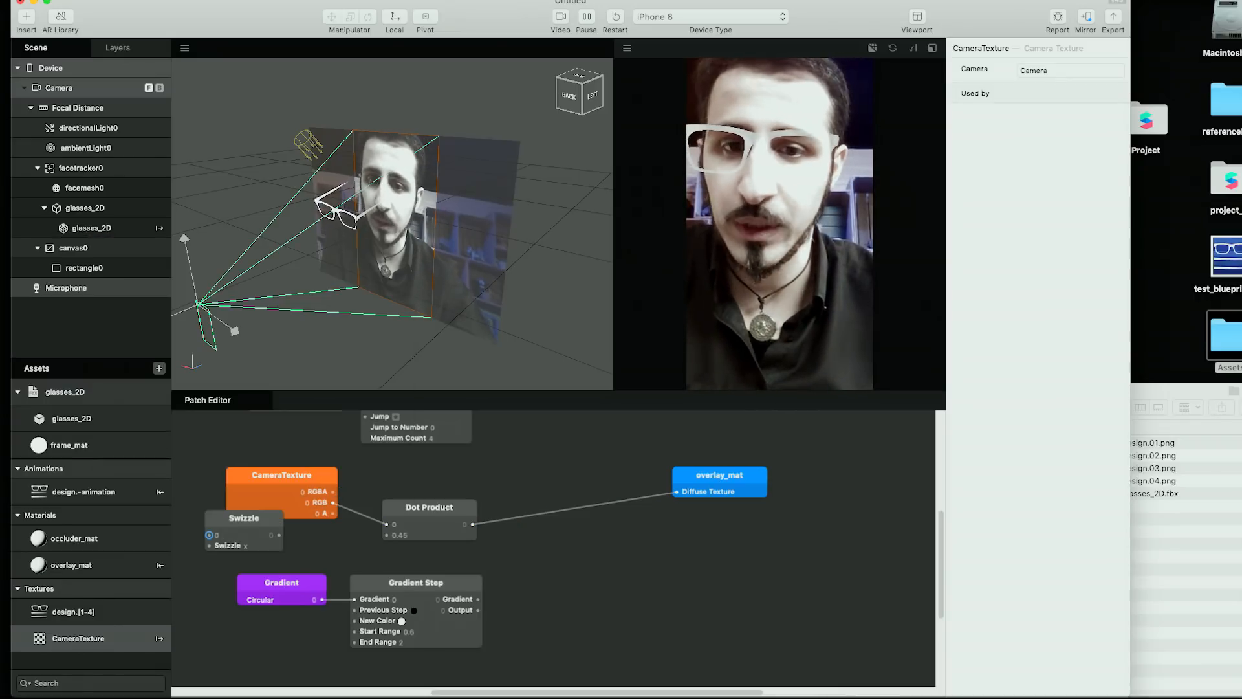
{"action": "left_click_drag", "start_coordinate": [272, 515], "coordinate": [582, 510]}
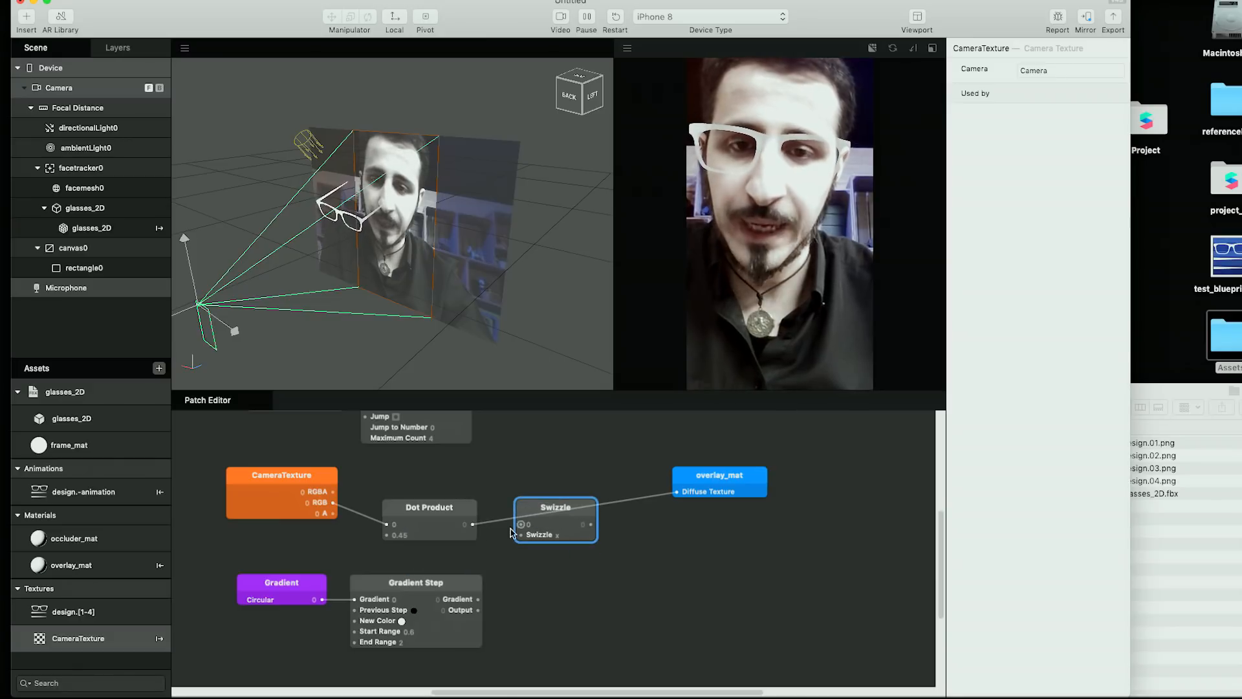
Set the Swizzle value to xxx1 and route the Dot Product output through it into overlay_mat's Diffuse Texture.
{"action": "left_click", "coordinate": [565, 535]}
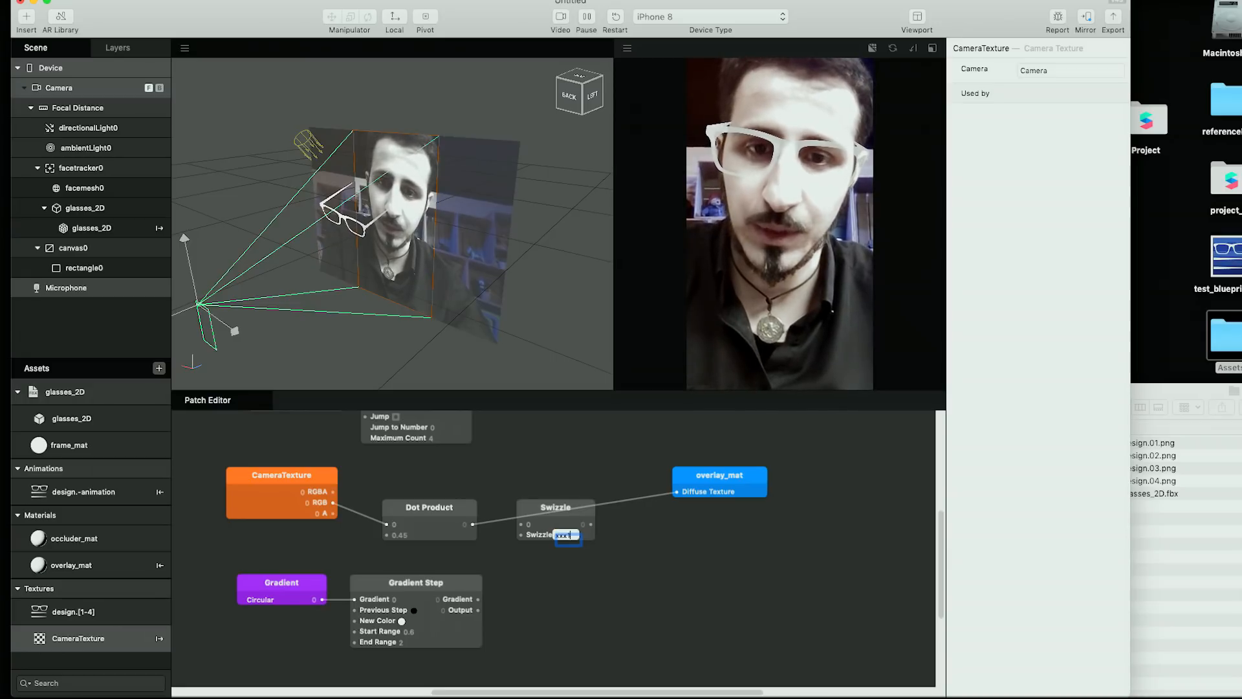
{"action": "key", "text": "Return"}
{"action": "left_click_drag", "start_coordinate": [472, 524], "coordinate": [509, 530]}
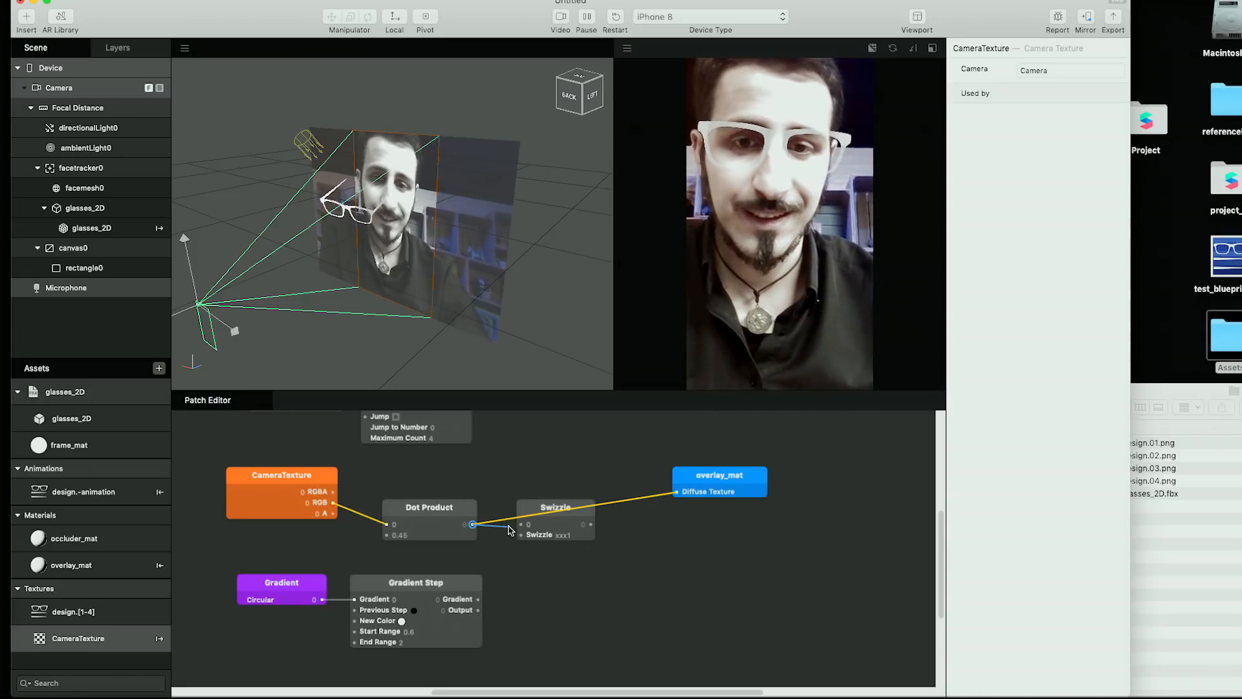
{"action": "left_click_drag", "start_coordinate": [590, 524], "coordinate": [676, 493]}
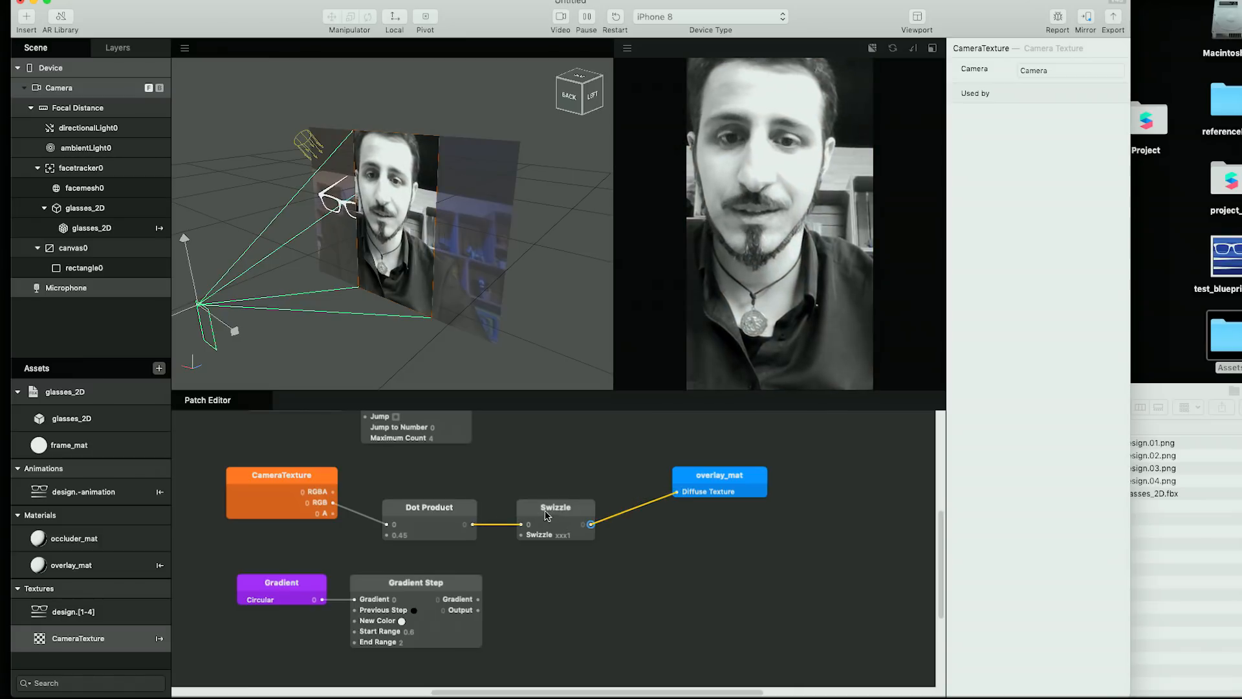
Arrange the Dot Product, Swizzle and overlay_mat patches closer together beside CameraTexture.
{"action": "left_click_drag", "start_coordinate": [547, 515], "coordinate": [525, 514]}
{"action": "left_click_drag", "start_coordinate": [440, 512], "coordinate": [430, 502]}
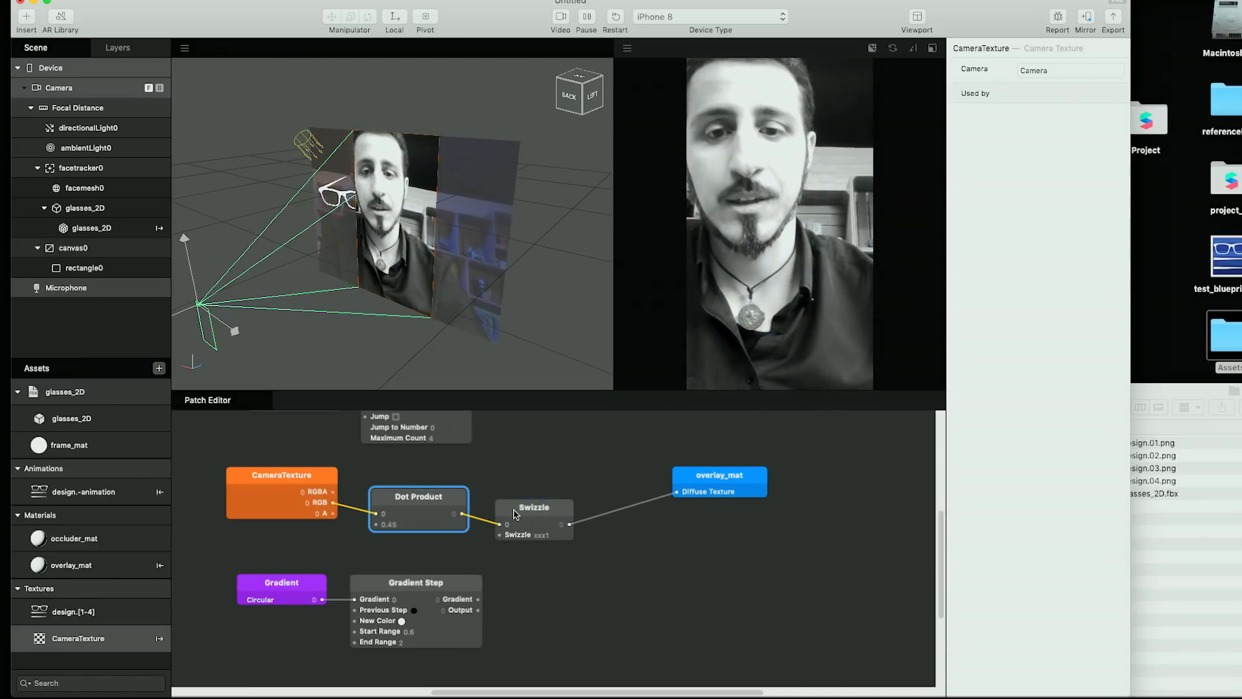
{"action": "left_click_drag", "start_coordinate": [516, 514], "coordinate": [526, 507]}
{"action": "left_click_drag", "start_coordinate": [734, 479], "coordinate": [703, 500]}
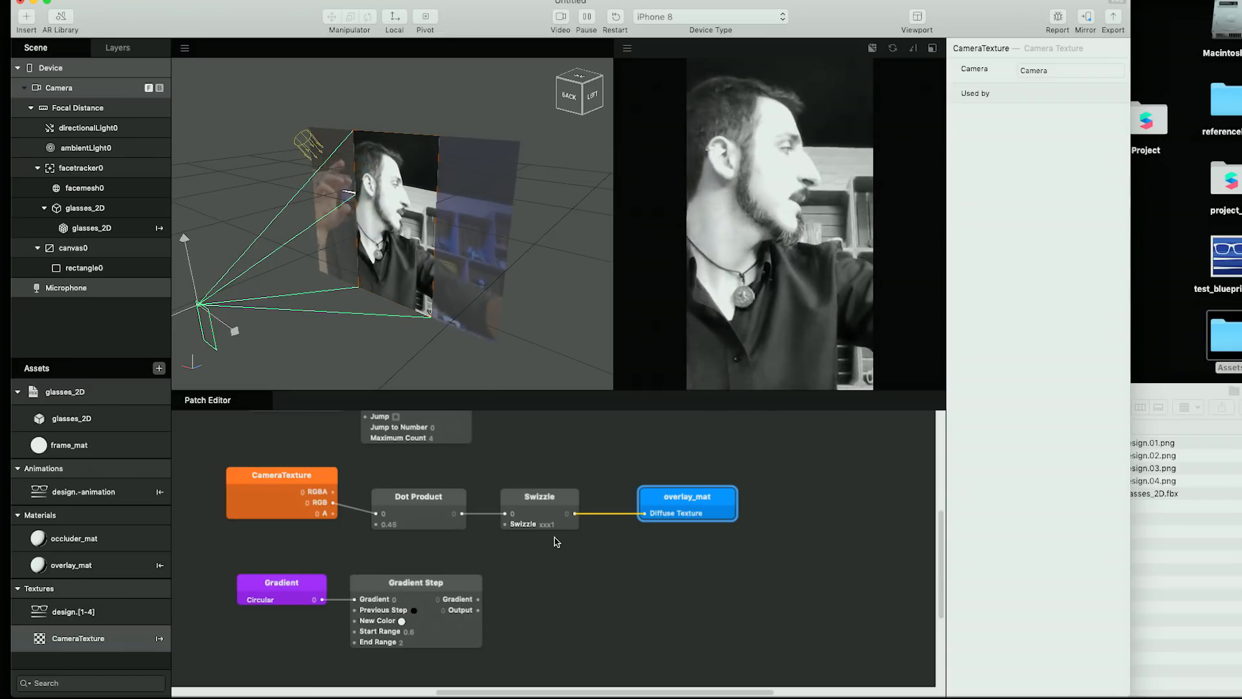
{"action": "left_click_drag", "start_coordinate": [519, 508], "coordinate": [509, 506]}
{"action": "left_click_drag", "start_coordinate": [652, 502], "coordinate": [619, 503]}
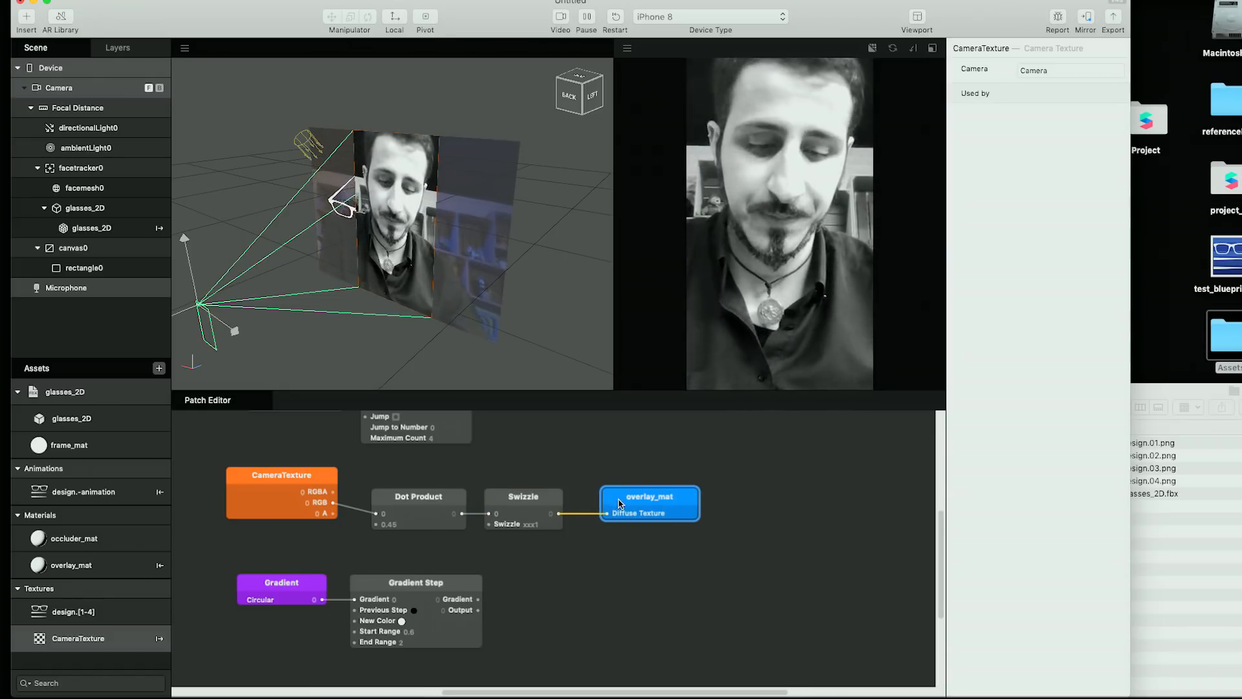
{"action": "left_click_drag", "start_coordinate": [637, 504], "coordinate": [653, 493]}
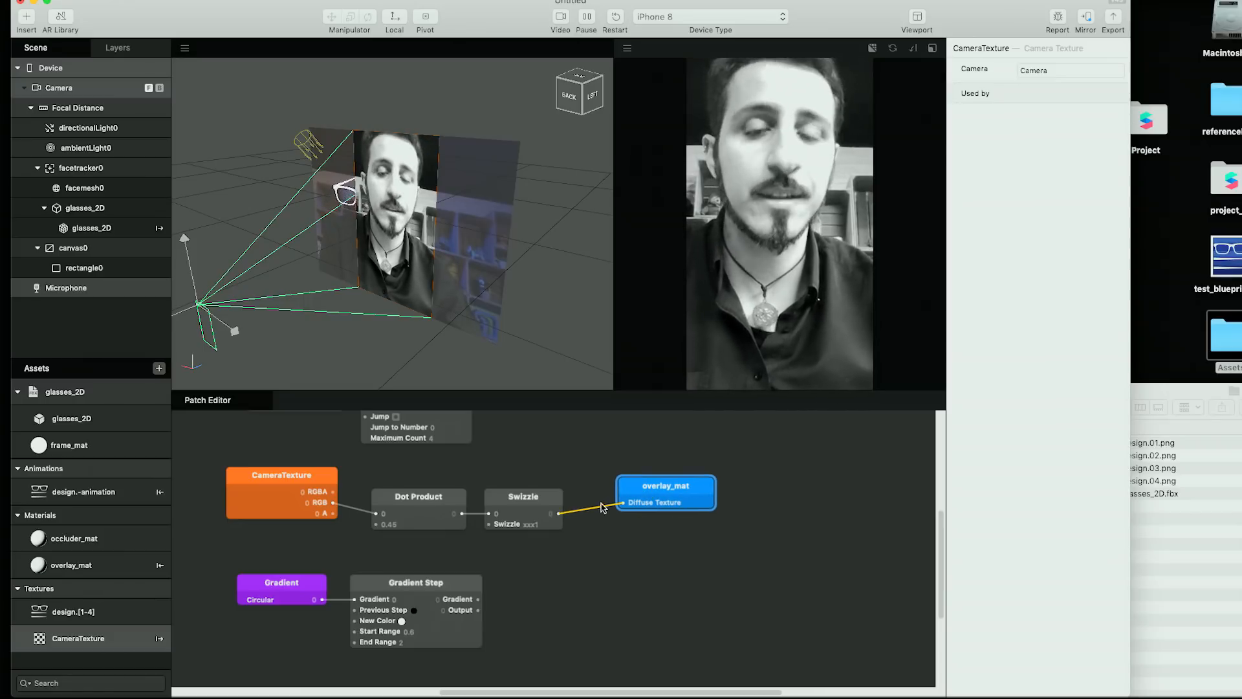
Move overlay_mat farther out and lower, level with the gap between the camera and gradient patch rows.
{"action": "scroll", "coordinate": [604, 511], "scroll_direction": "up", "scroll_amount": 3}
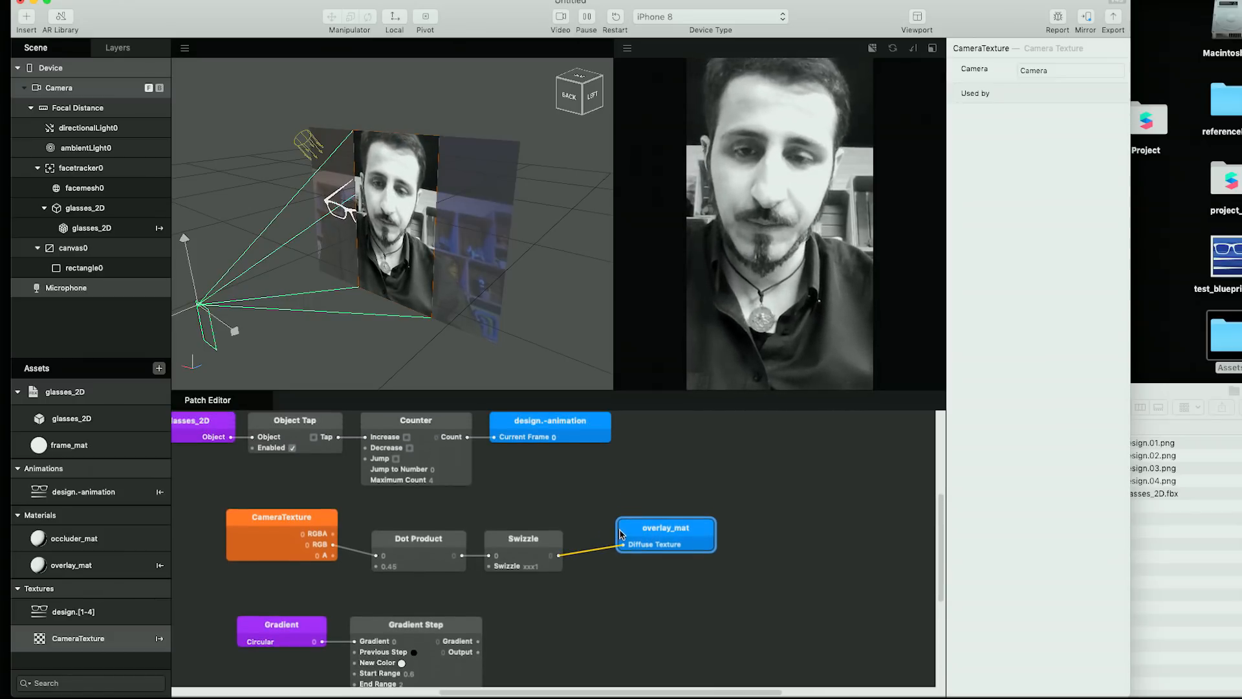
{"action": "scroll", "coordinate": [599, 524], "scroll_direction": "down", "scroll_amount": 2}
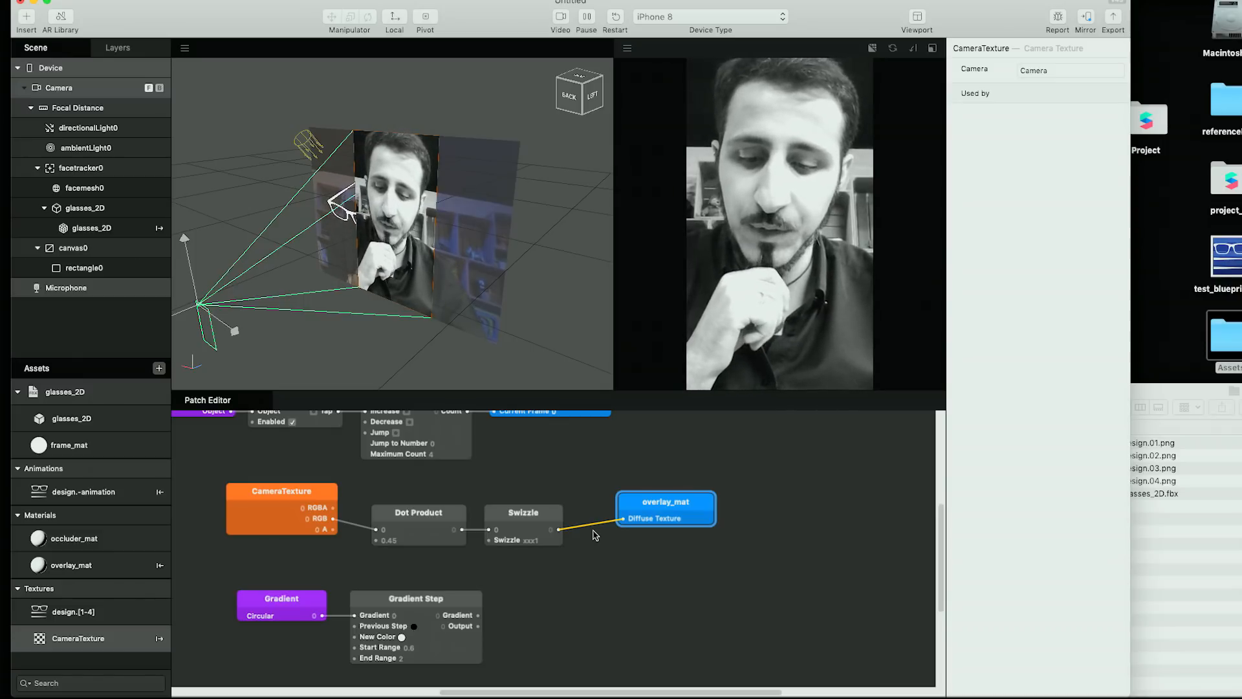
{"action": "scroll", "coordinate": [599, 534], "scroll_direction": "up", "scroll_amount": 1}
{"action": "scroll", "coordinate": [608, 534], "scroll_direction": "down", "scroll_amount": 2}
{"action": "left_click_drag", "start_coordinate": [643, 500], "coordinate": [715, 567]}
{"action": "left_click_drag", "start_coordinate": [573, 610], "coordinate": [302, 581]}
{"action": "left_click_drag", "start_coordinate": [192, 478], "coordinate": [512, 541]}
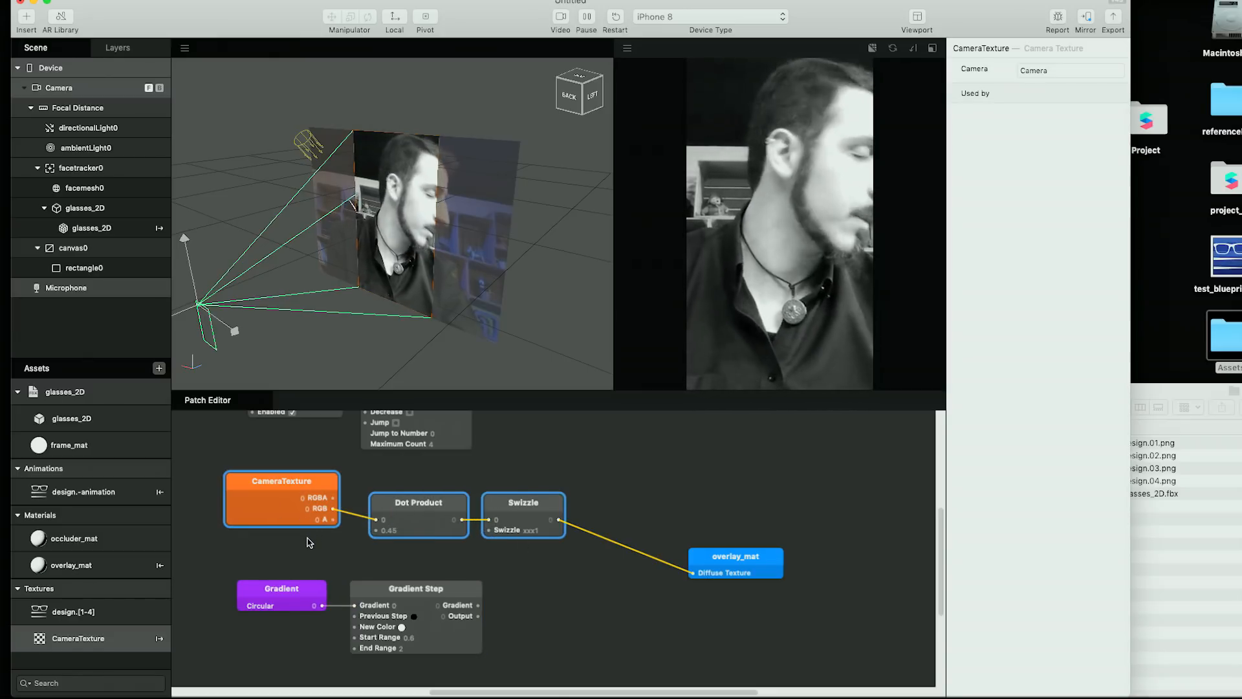
Insert an Add patch that combines the Swizzle and Gradient Step outputs and feeds overlay_mat's Diffuse Texture.
{"action": "left_click", "coordinate": [564, 601]}
{"action": "double_click", "coordinate": [562, 599]}
{"action": "type", "text": "add"}
{"action": "left_click", "coordinate": [738, 576]}
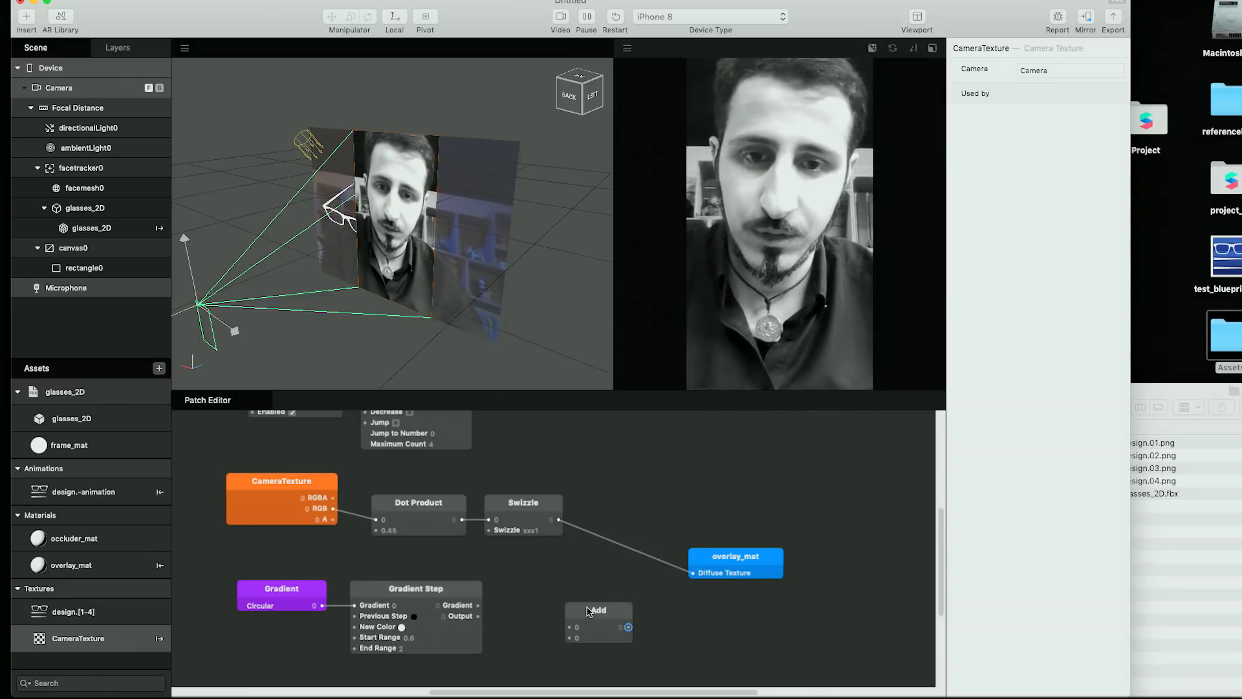
{"action": "left_click_drag", "start_coordinate": [559, 521], "coordinate": [585, 605]}
{"action": "left_click_drag", "start_coordinate": [477, 616], "coordinate": [693, 573]}
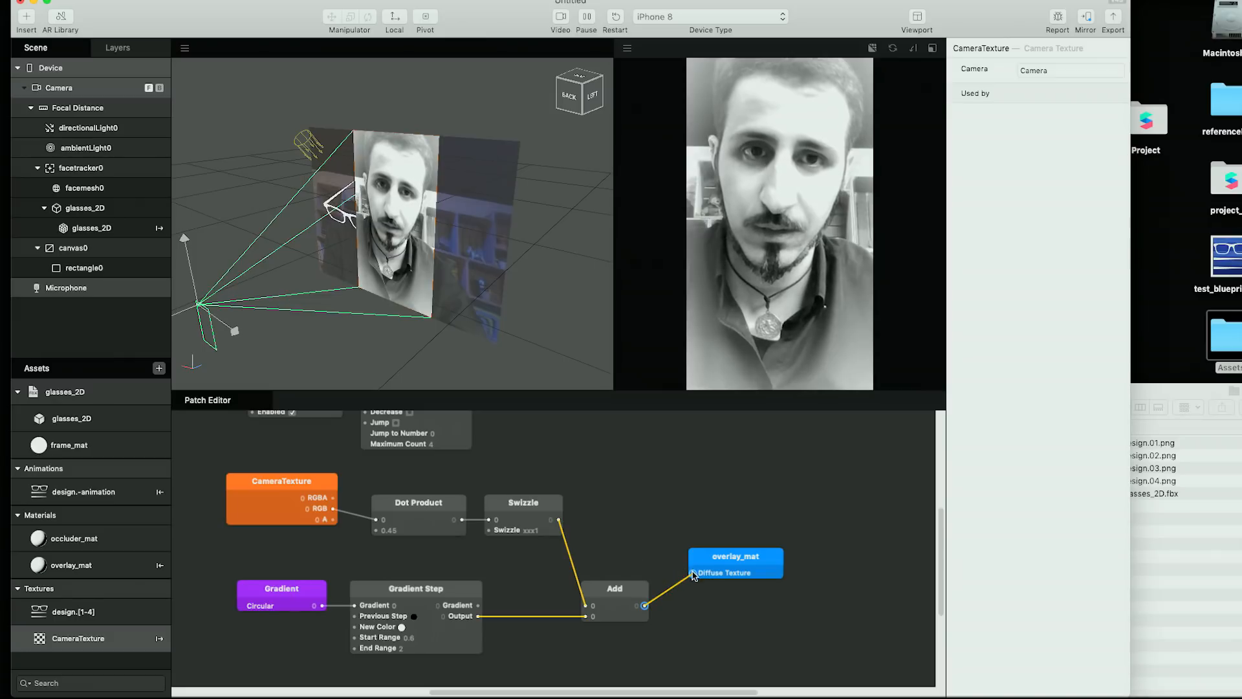
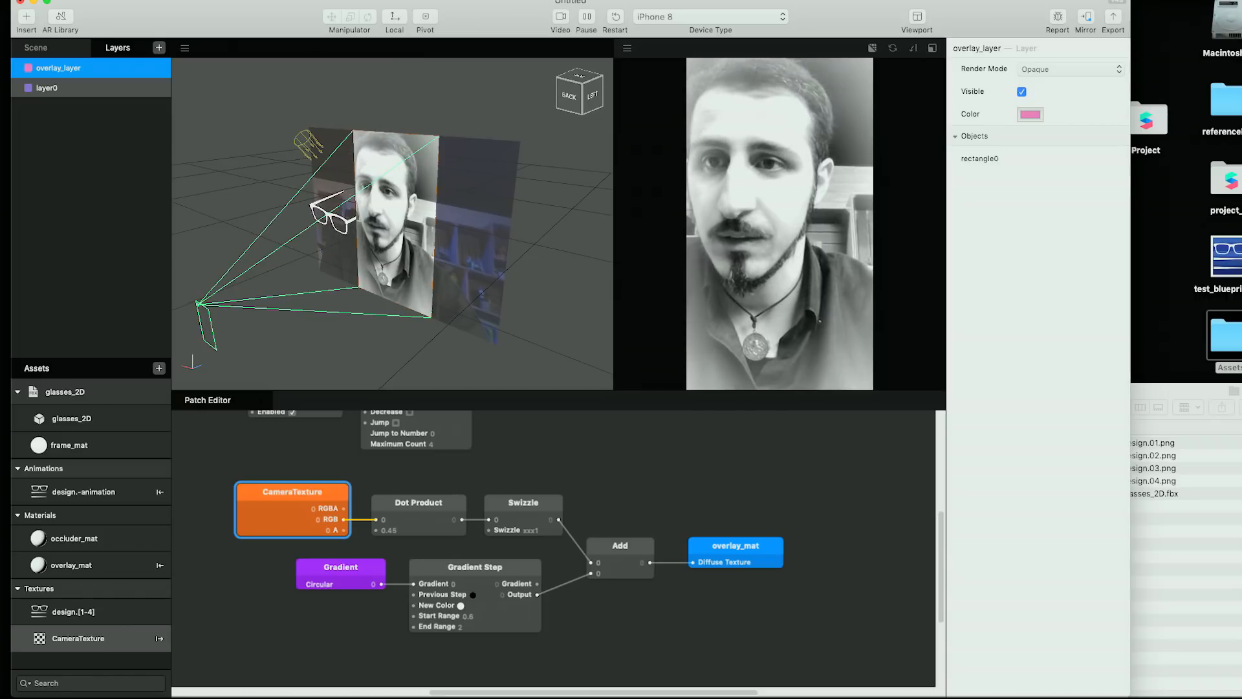
Reorder the layers so overlay_layer sits below layer0, and rename layer0 to glasses_layer.
{"action": "left_click_drag", "start_coordinate": [67, 89], "coordinate": [65, 107]}
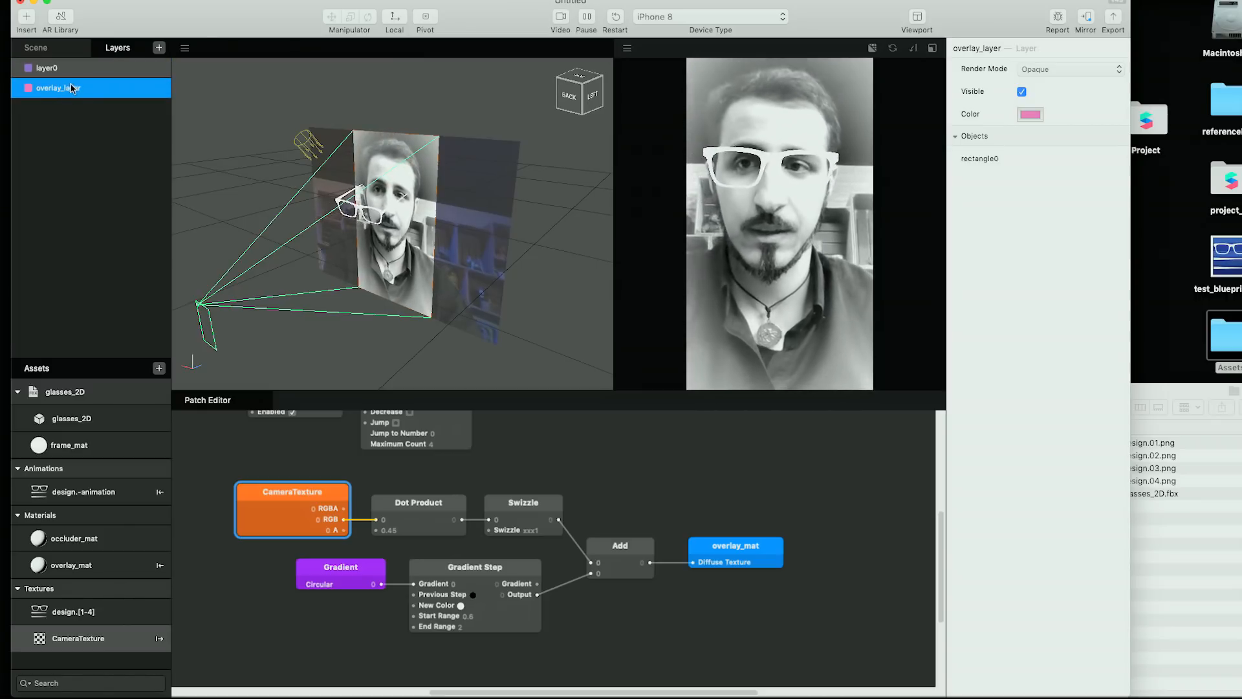
{"action": "left_click", "coordinate": [72, 77]}
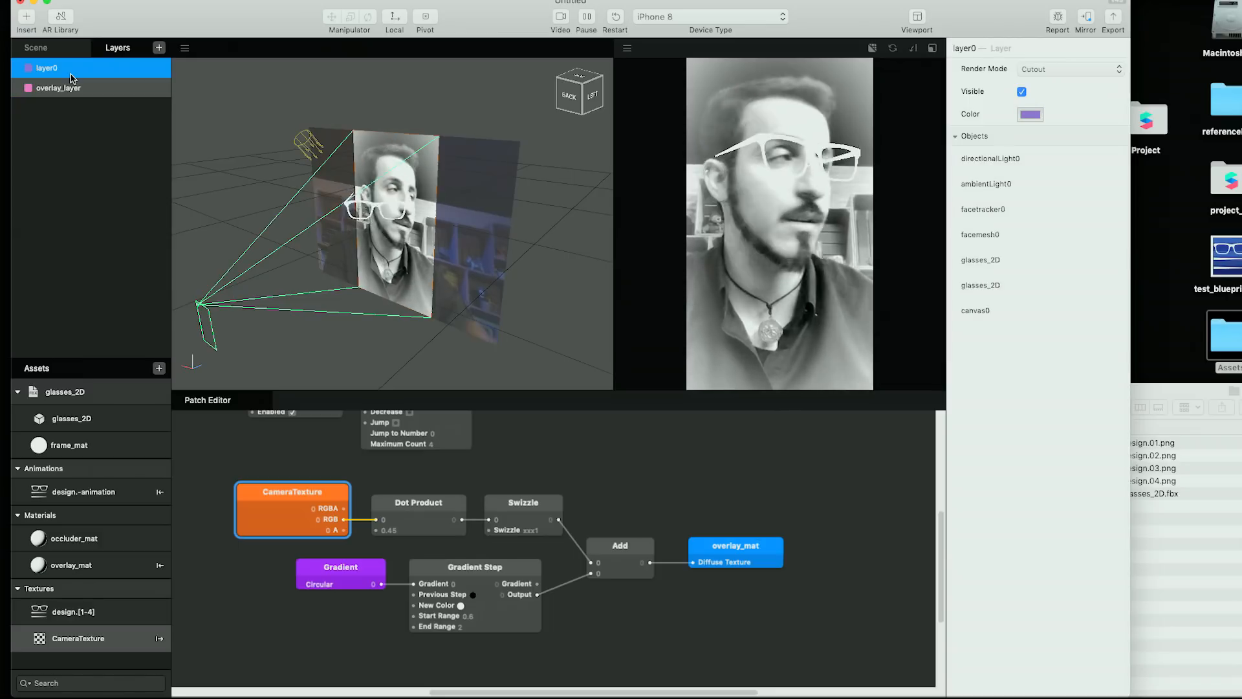
{"action": "double_click", "coordinate": [71, 78]}
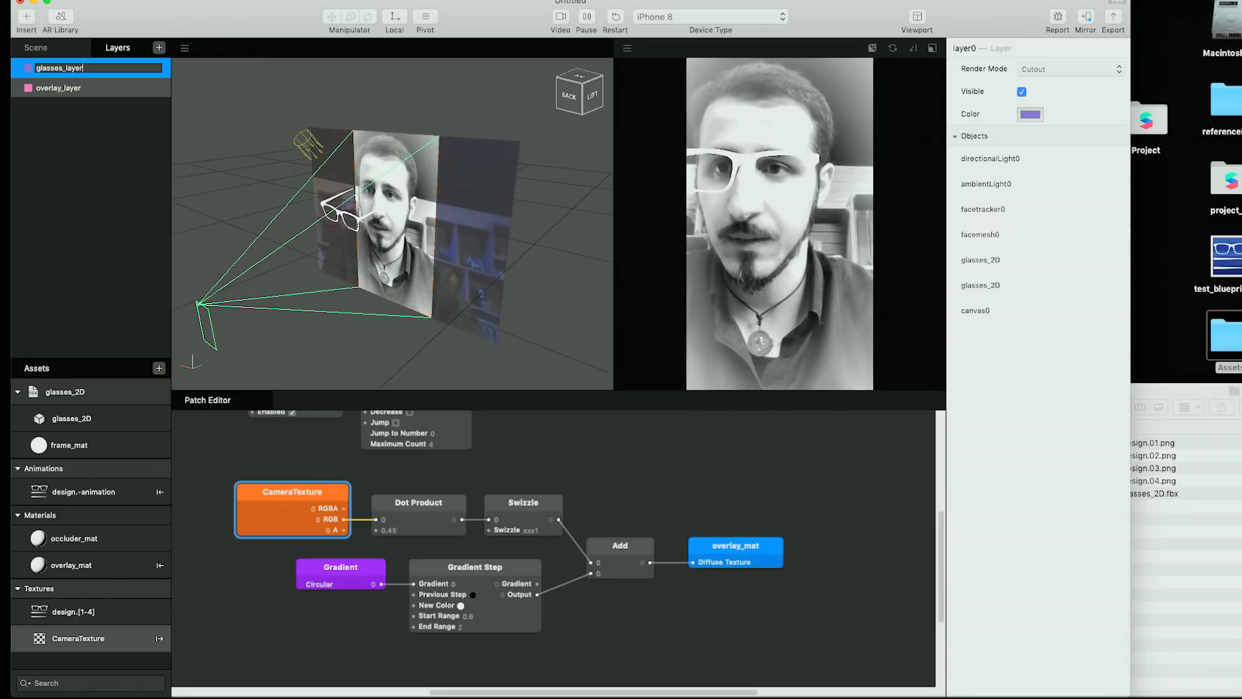
{"action": "type", "text": "glasses_layer"}
{"action": "key", "text": "Return"}
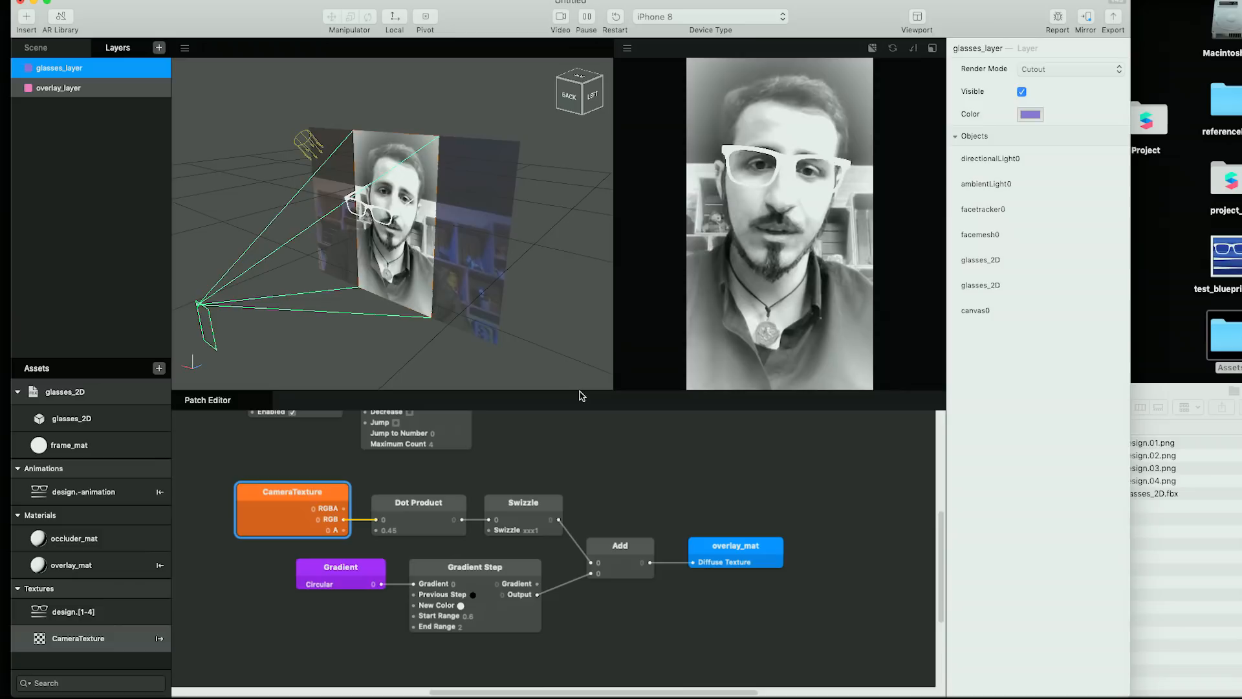
Enlarge the Patch Editor area and nudge the CameraTexture patch slightly toward the Dot Product.
{"action": "left_click_drag", "start_coordinate": [577, 390], "coordinate": [579, 324]}
{"action": "scroll", "coordinate": [578, 393], "scroll_direction": "up", "scroll_amount": 5}
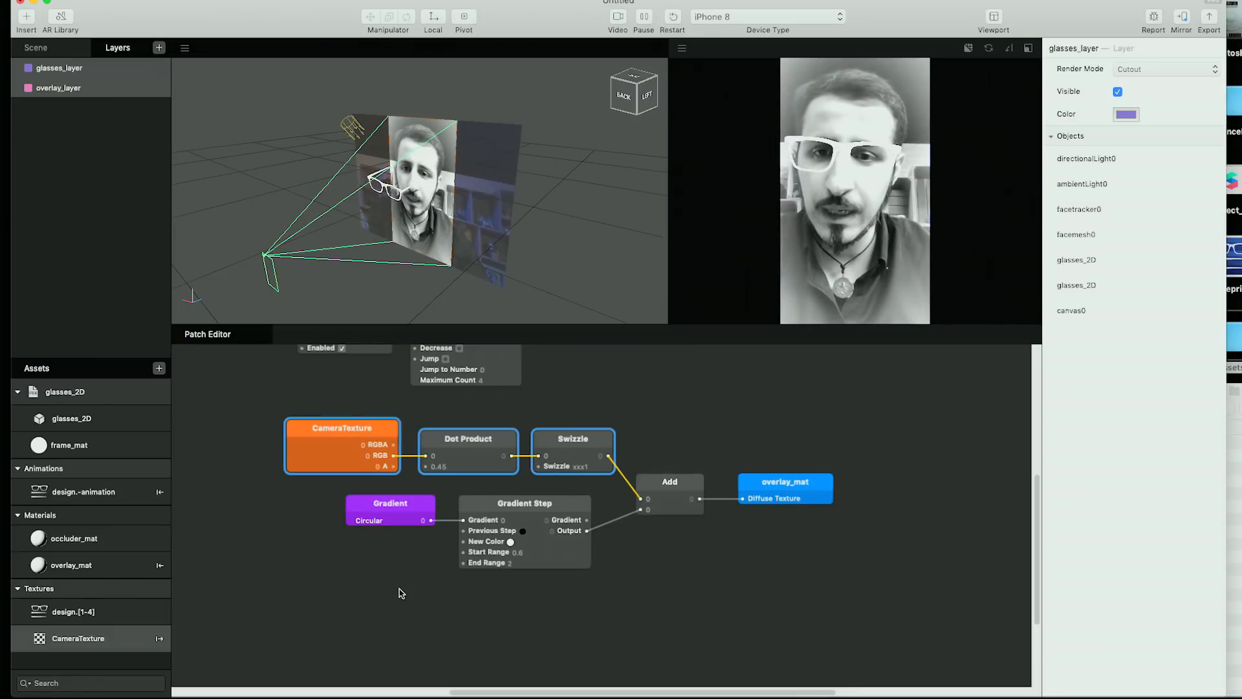
{"action": "left_click", "coordinate": [375, 510]}
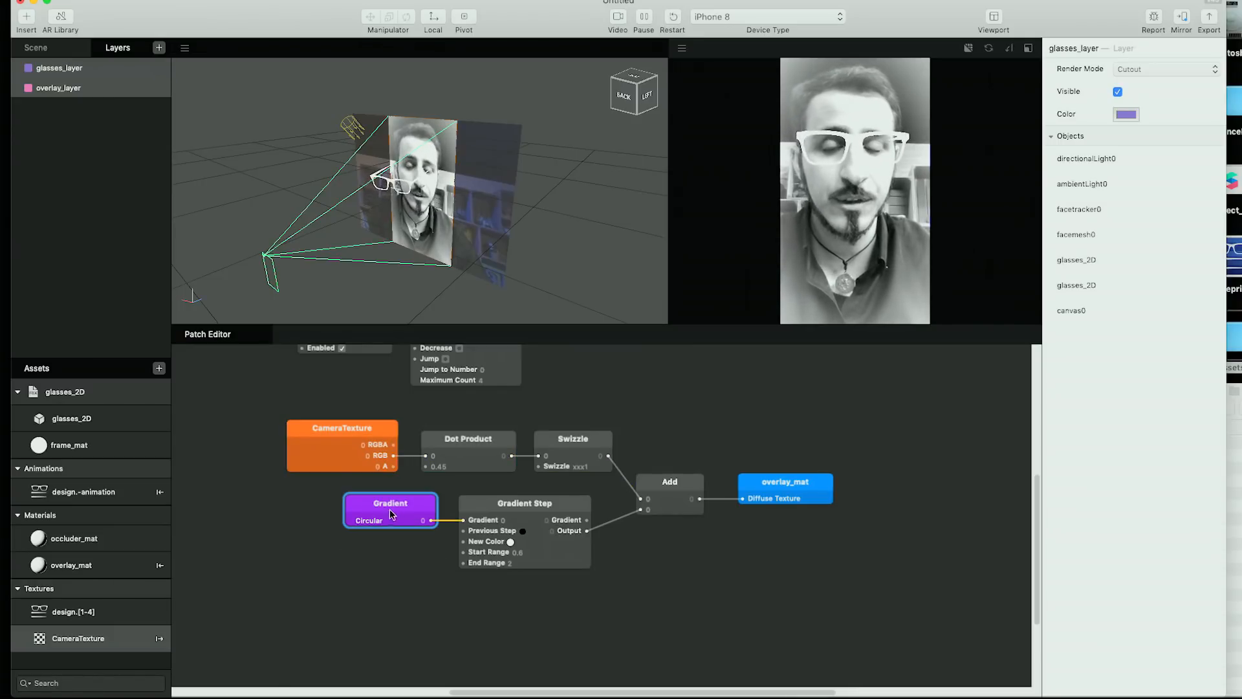
{"action": "mouse_move", "coordinate": [318, 458]}
{"action": "left_mouse_down"}
{"action": "mouse_move", "coordinate": [294, 445]}
{"action": "mouse_move", "coordinate": [318, 451]}
{"action": "left_mouse_up"}
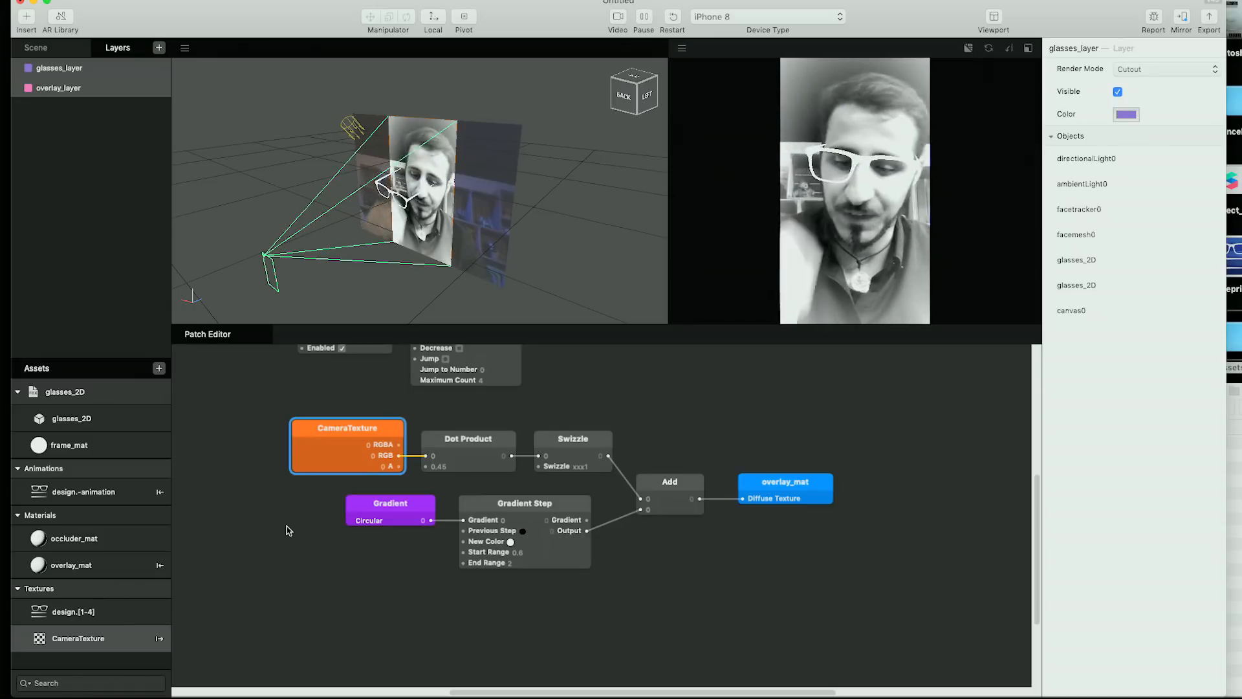
{"action": "scroll", "coordinate": [307, 563], "scroll_direction": "down", "scroll_amount": 2}
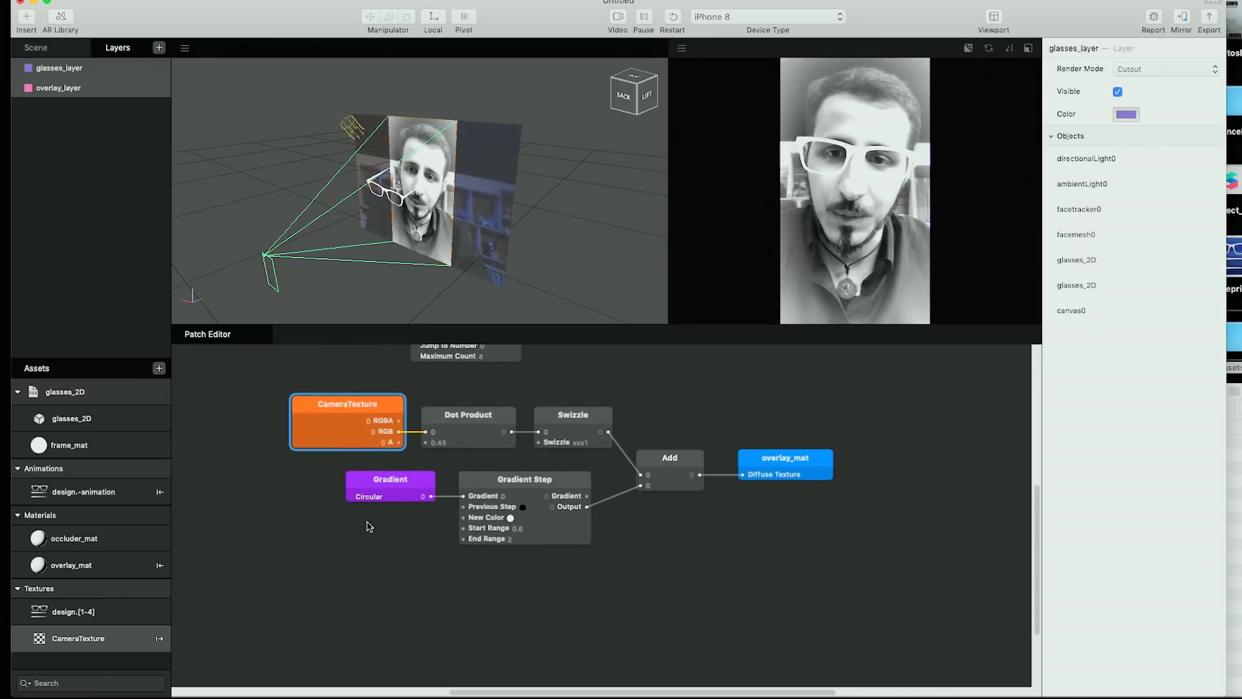
Add a second Gradient patch below the existing patches and set its type to Vertical.
{"action": "left_click", "coordinate": [303, 612]}
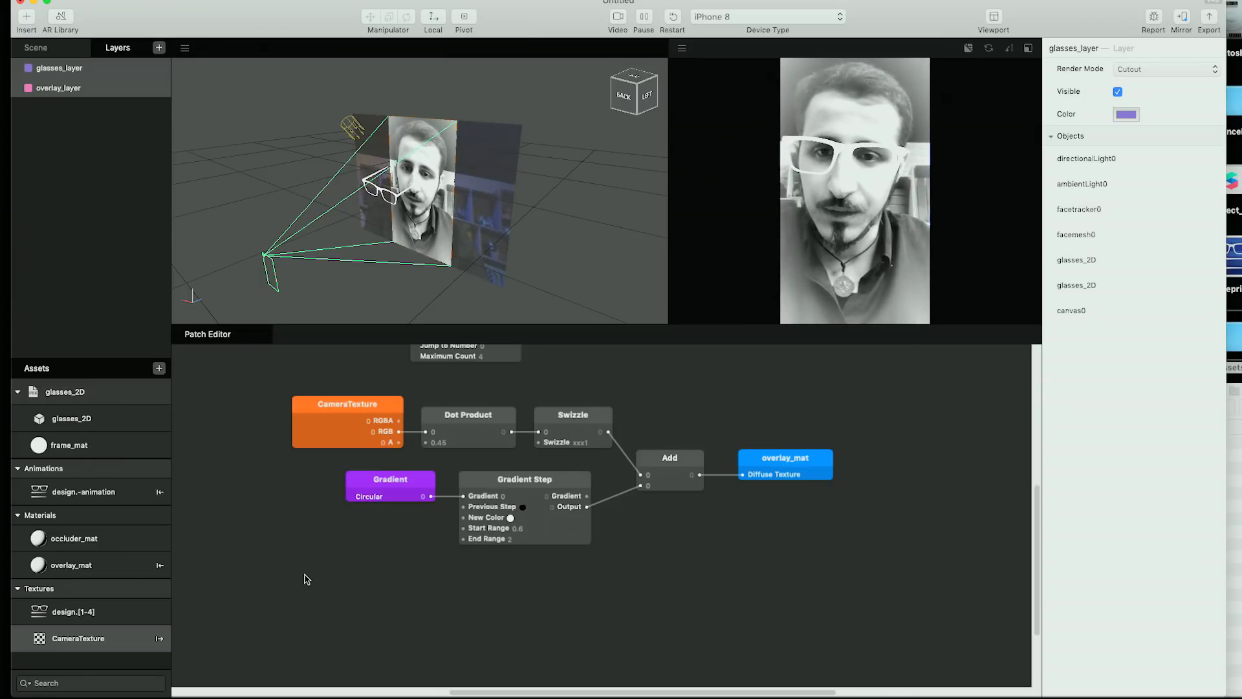
{"action": "double_click", "coordinate": [295, 605]}
{"action": "type", "text": "gr"}
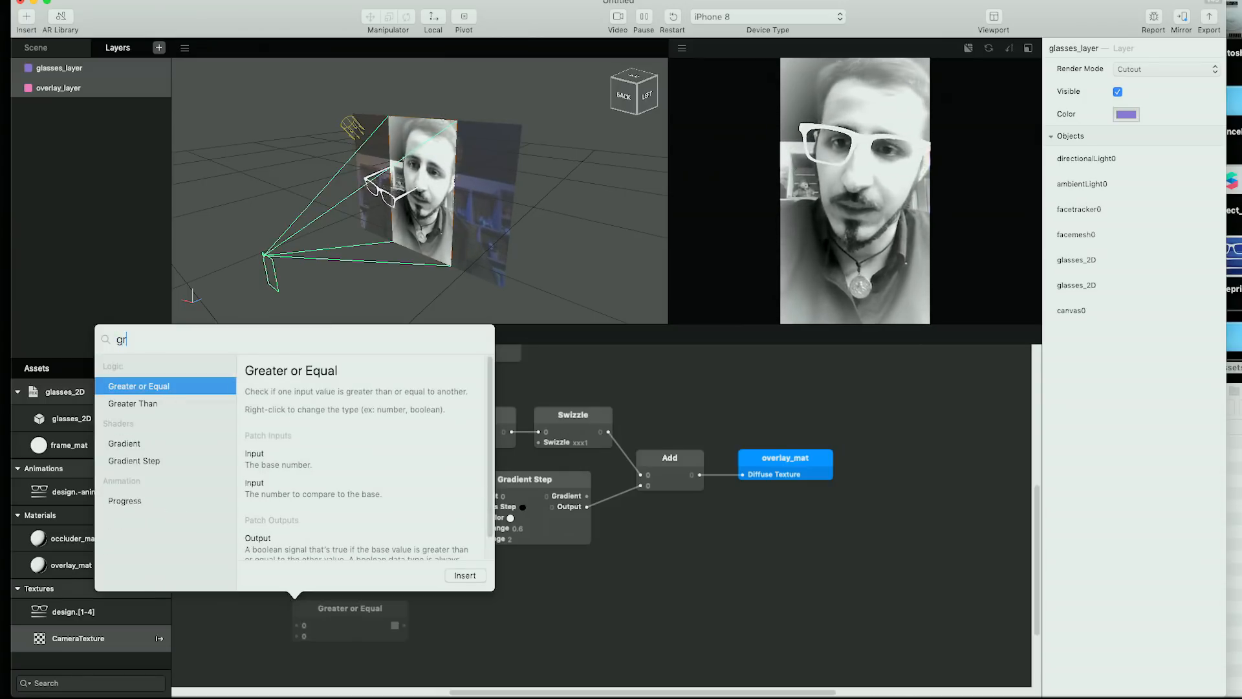
{"action": "left_click", "coordinate": [160, 446]}
{"action": "left_click", "coordinate": [466, 575]}
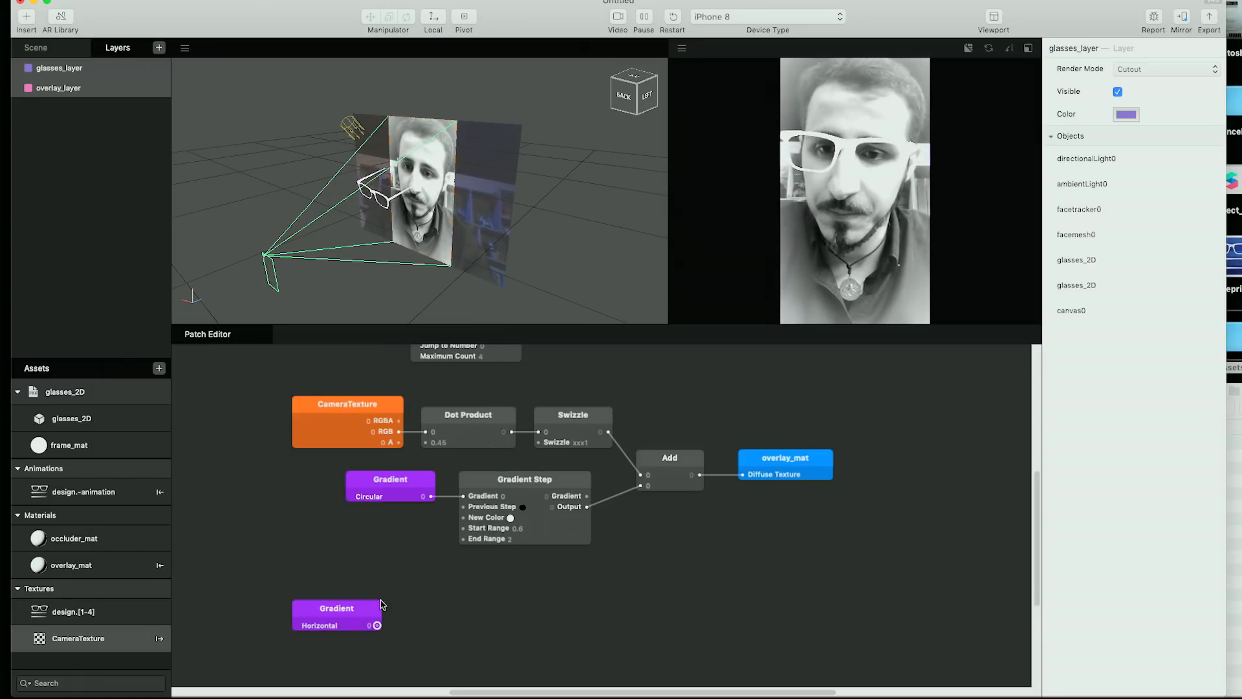
{"action": "left_click", "coordinate": [330, 626]}
{"action": "left_click", "coordinate": [323, 639]}
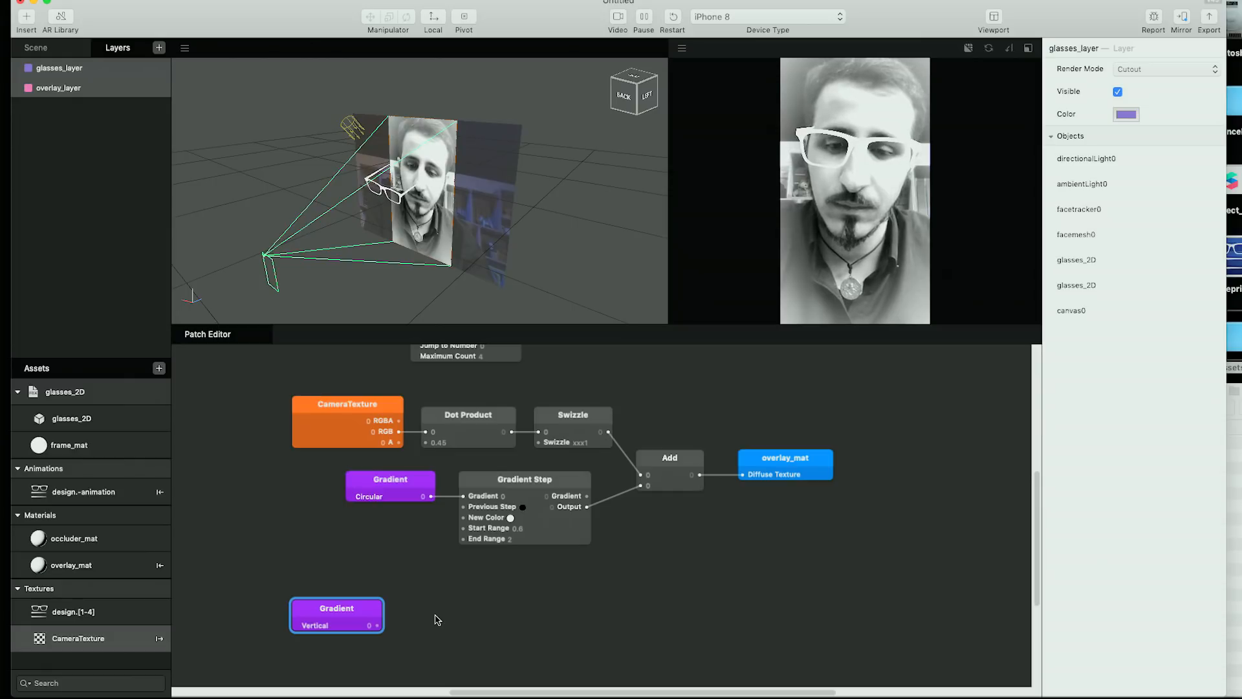
Add a Gradient Step patch fed by the vertical Gradient's output and position it beside that patch.
{"action": "left_click_drag", "start_coordinate": [382, 627], "coordinate": [457, 623]}
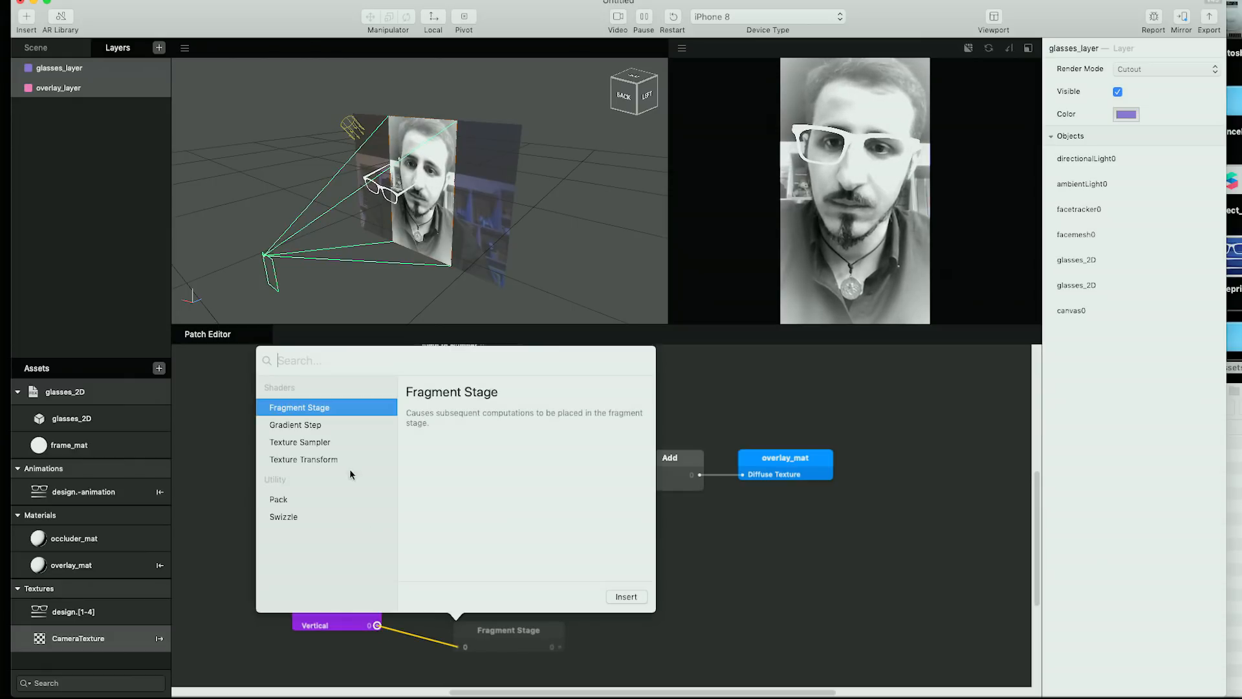
{"action": "left_click", "coordinate": [329, 425]}
{"action": "left_click", "coordinate": [625, 597]}
{"action": "left_click_drag", "start_coordinate": [521, 644], "coordinate": [520, 605]}
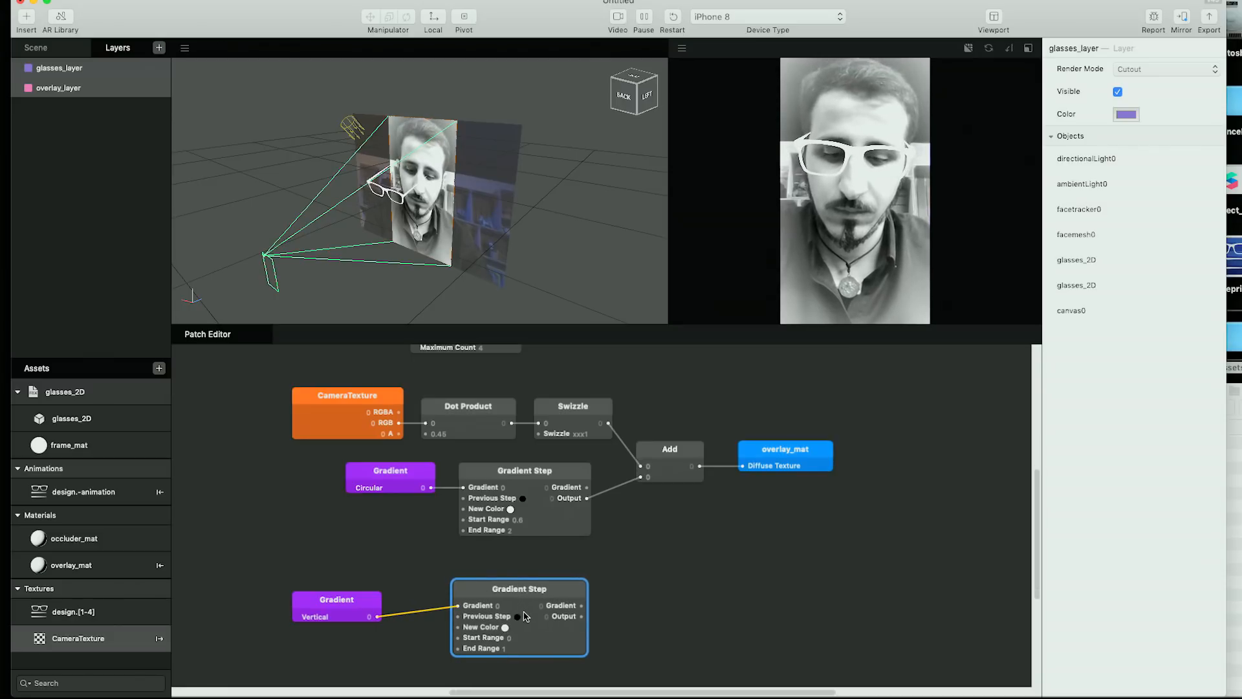
Set the new Gradient Step's Previous Step colour to Orange and New Color to Purple, and align the vertical Gradient with it.
{"action": "left_click", "coordinate": [518, 617]}
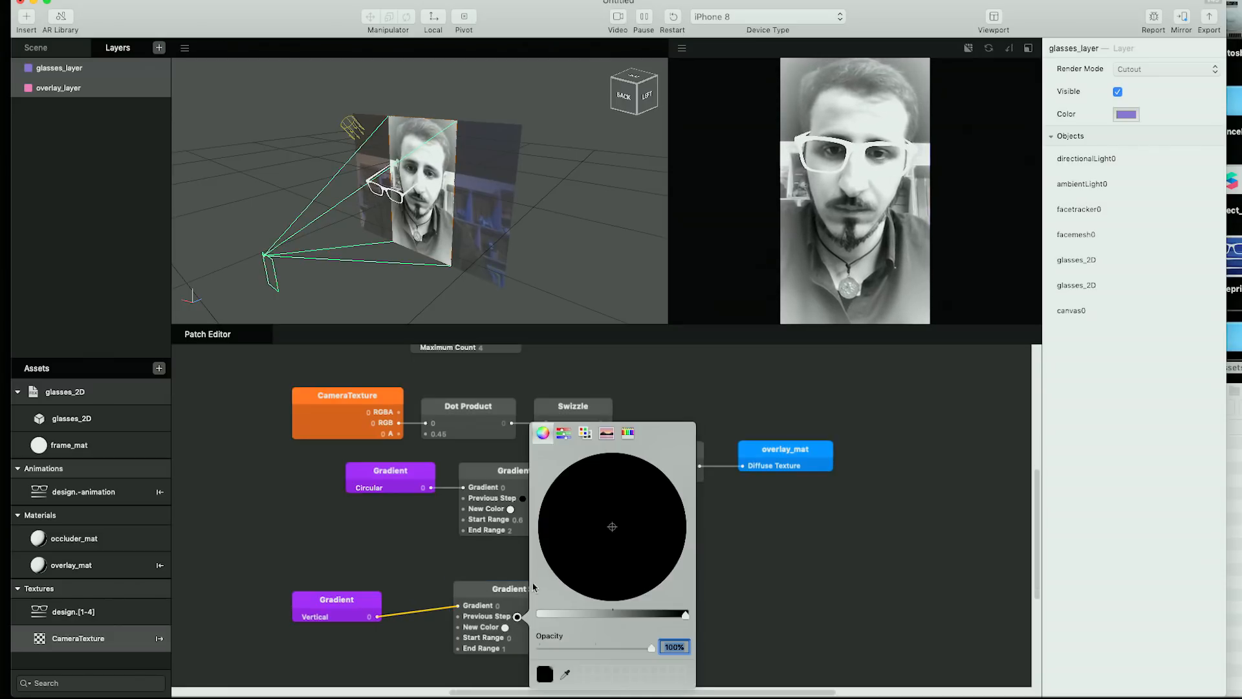
{"action": "left_click", "coordinate": [562, 433]}
{"action": "left_click", "coordinate": [584, 433]}
{"action": "left_click", "coordinate": [575, 581]}
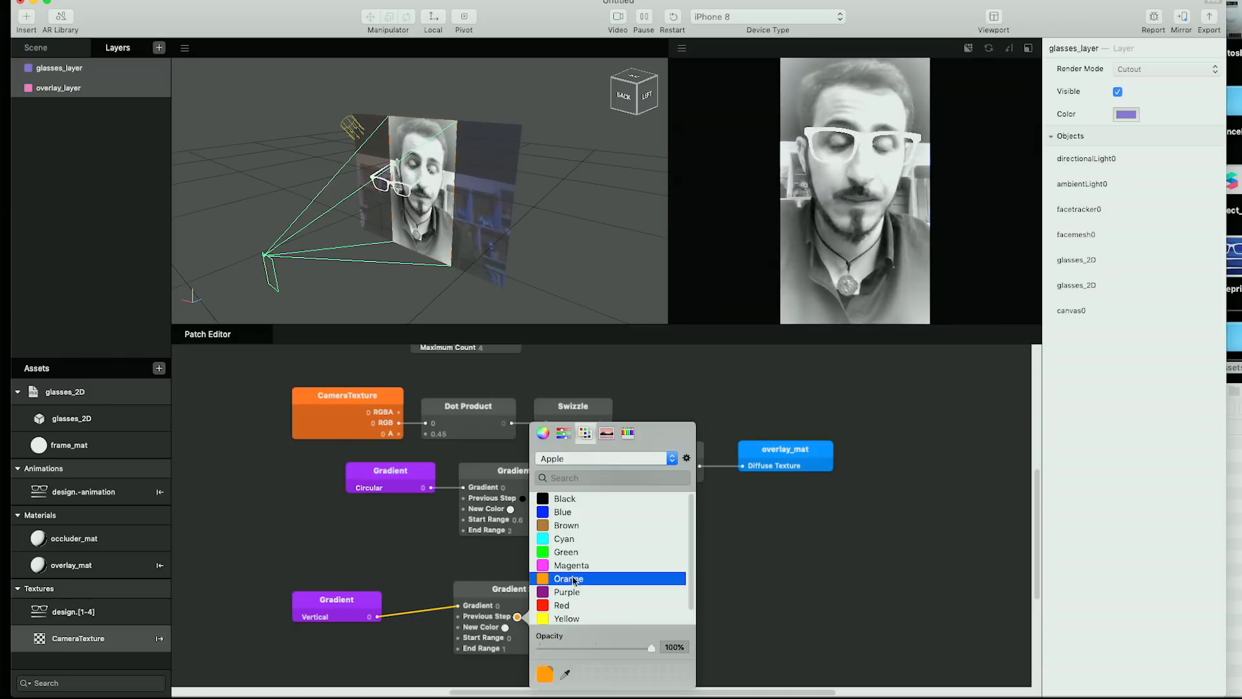
{"action": "left_click", "coordinate": [517, 640]}
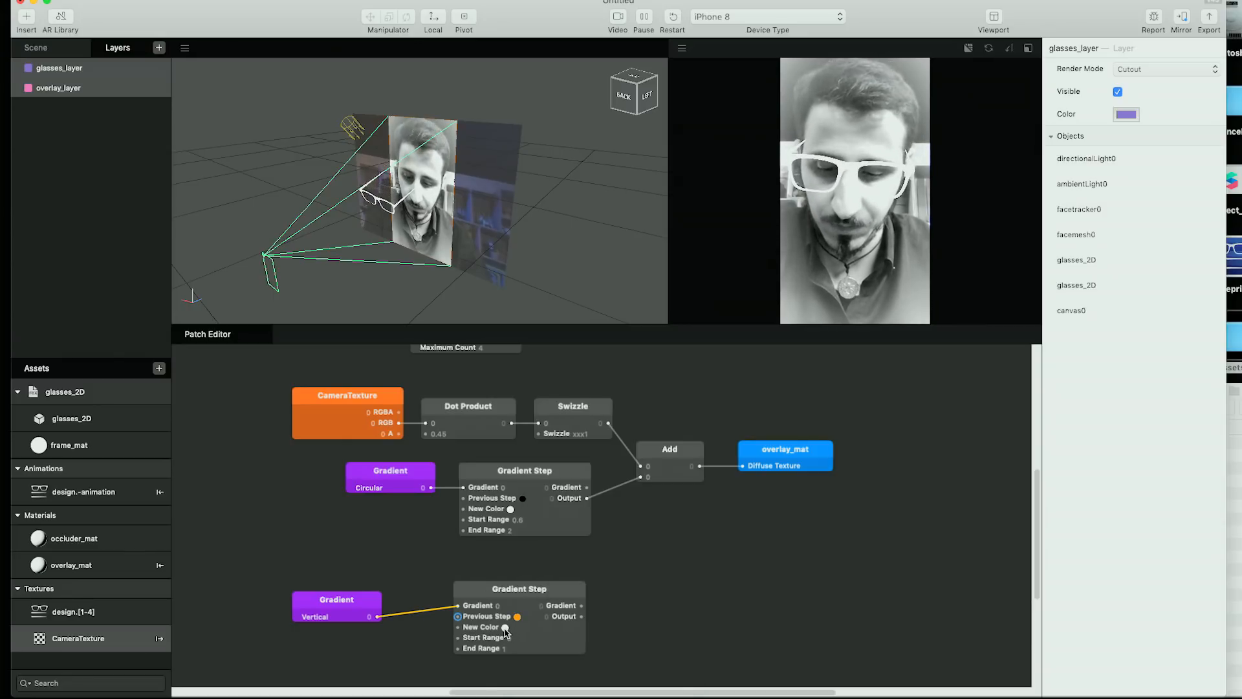
{"action": "left_click", "coordinate": [506, 628]}
{"action": "left_click", "coordinate": [555, 578]}
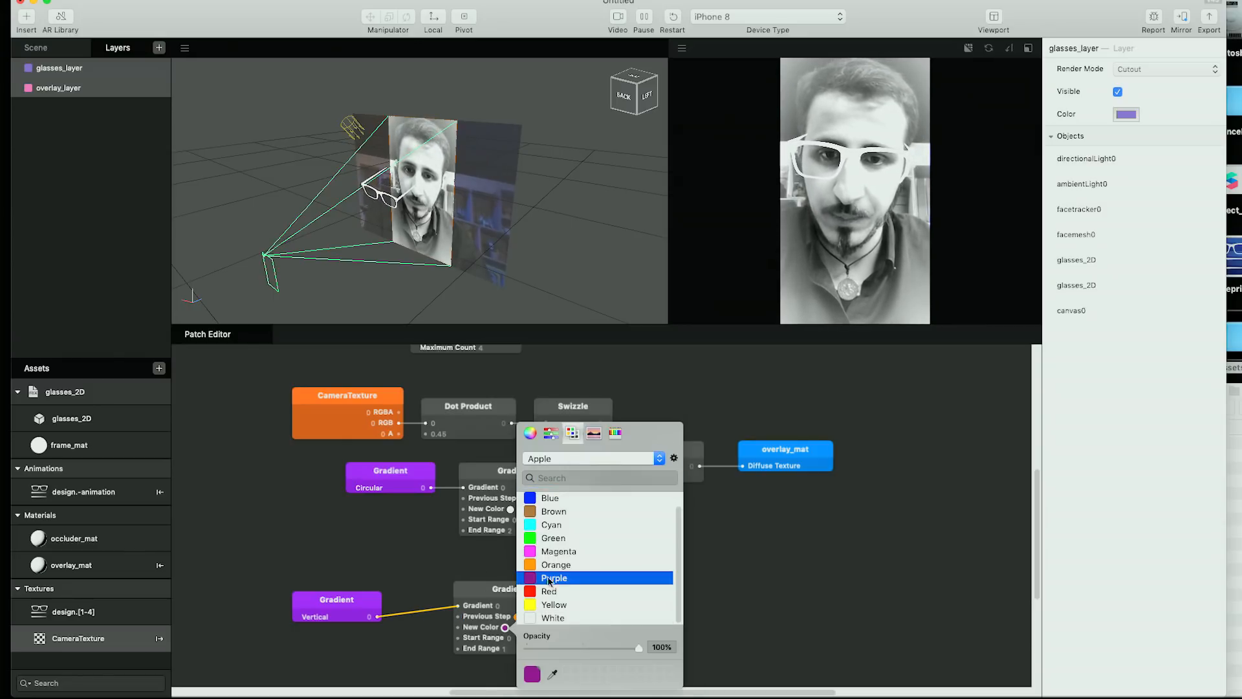
{"action": "left_click", "coordinate": [429, 561]}
{"action": "left_click_drag", "start_coordinate": [357, 600], "coordinate": [368, 588]}
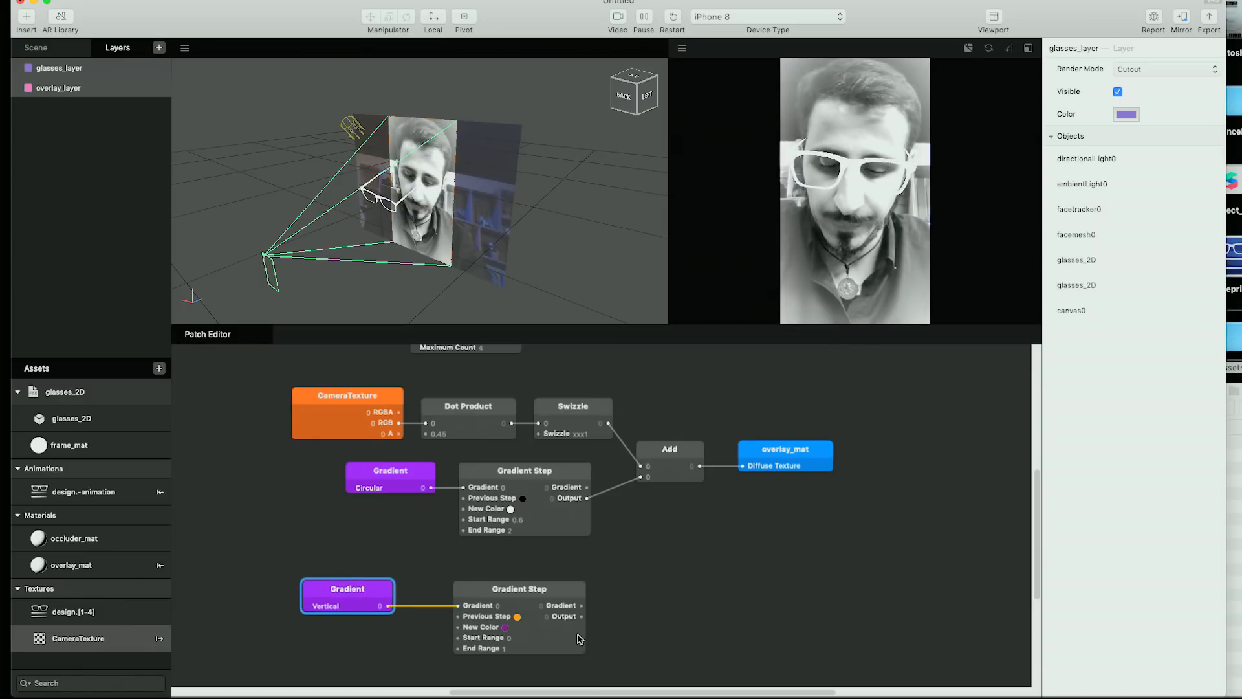
Set the Start Range of the orange-to-purple Gradient Step to -0.1.
{"action": "left_click", "coordinate": [511, 639]}
{"action": "left_click", "coordinate": [512, 639]}
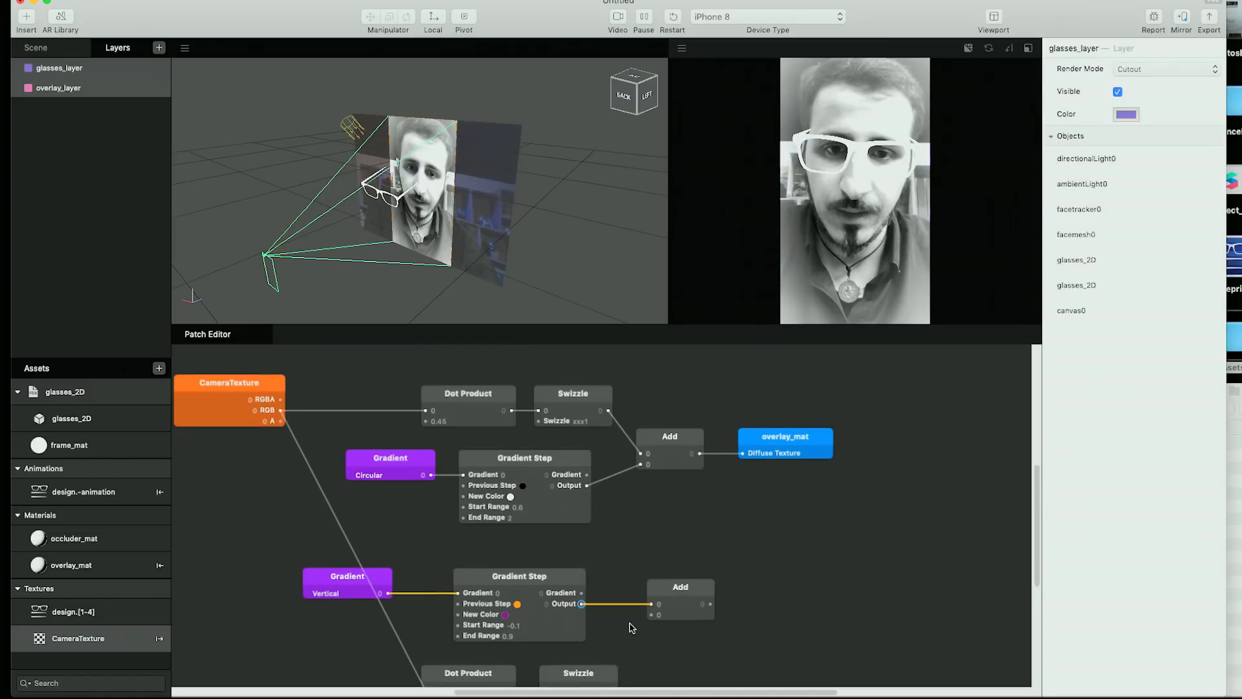
Connect the lower Swizzle to the lower Add patch's second input and route that Add into overlay_mat's Diffuse Texture.
{"action": "scroll", "coordinate": [614, 664], "scroll_direction": "down", "scroll_amount": 2}
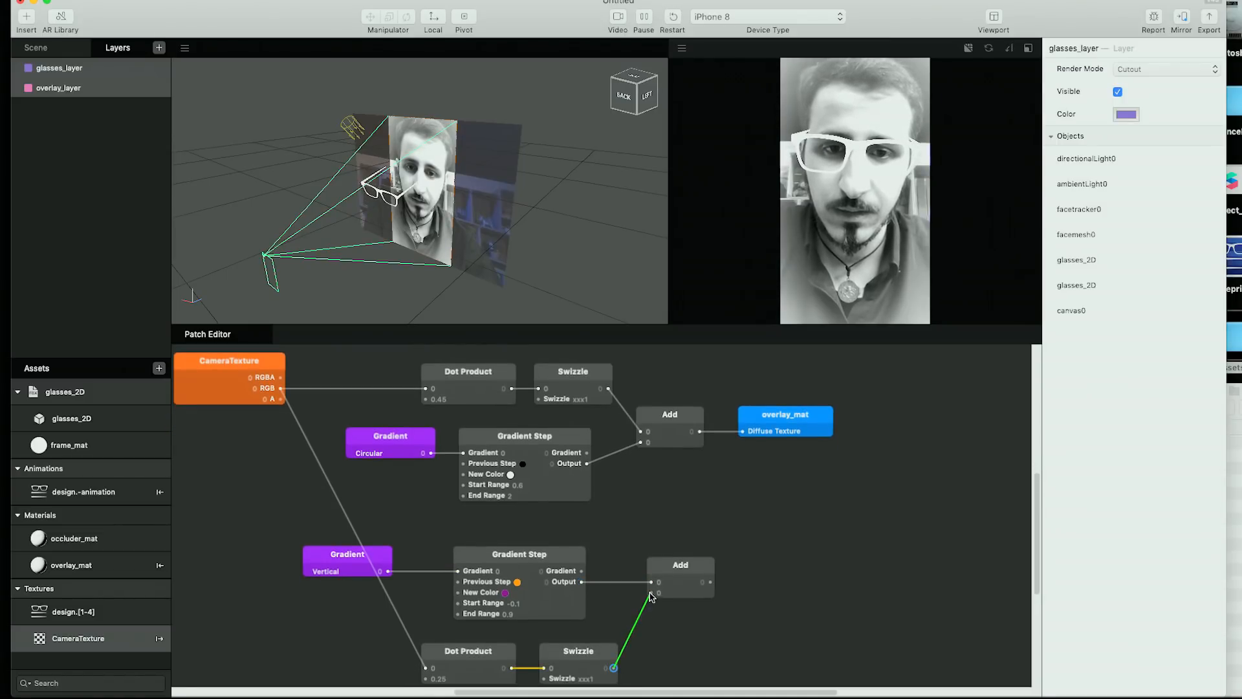
{"action": "left_click_drag", "start_coordinate": [742, 434], "coordinate": [742, 432]}
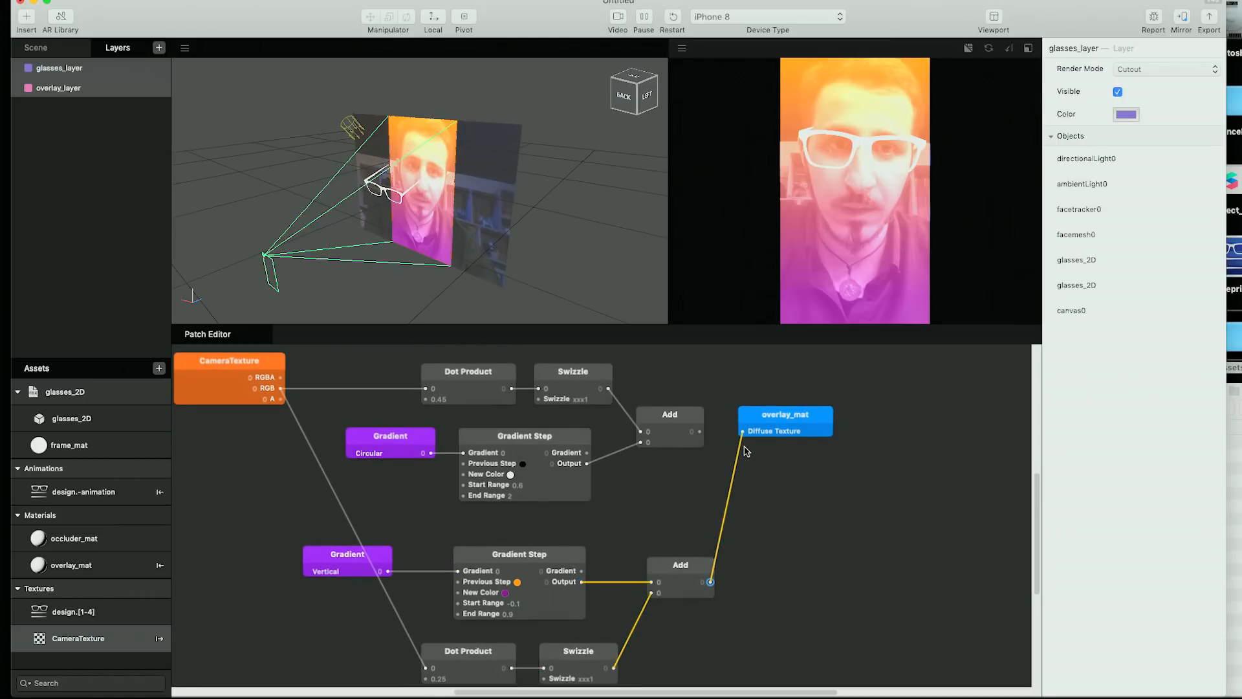
Rearrange the overlay patches, shifting the vertical Gradient and both Add patches and moving overlay_mat farther from them to make room.
{"action": "scroll", "coordinate": [780, 502], "scroll_direction": "down", "scroll_amount": 2}
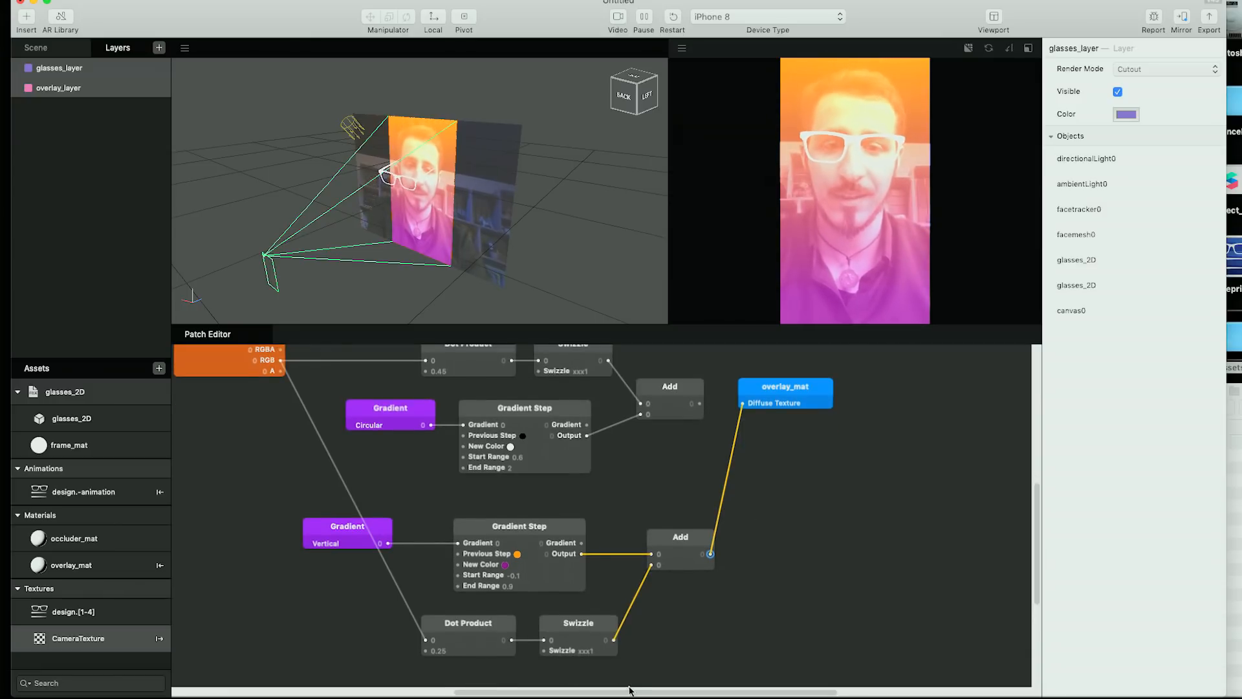
{"action": "left_click_drag", "start_coordinate": [344, 533], "coordinate": [382, 532]}
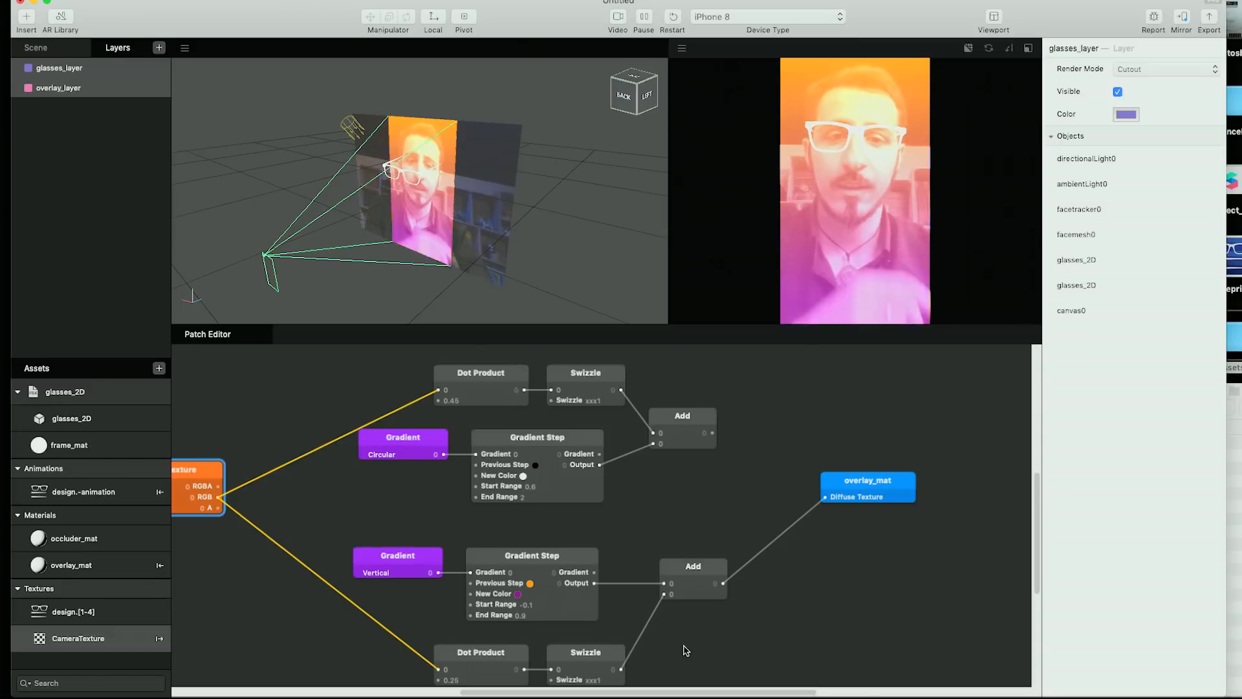
{"action": "left_click", "coordinate": [718, 539]}
{"action": "left_click_drag", "start_coordinate": [708, 569], "coordinate": [718, 537]}
{"action": "left_click_drag", "start_coordinate": [695, 427], "coordinate": [705, 448]}
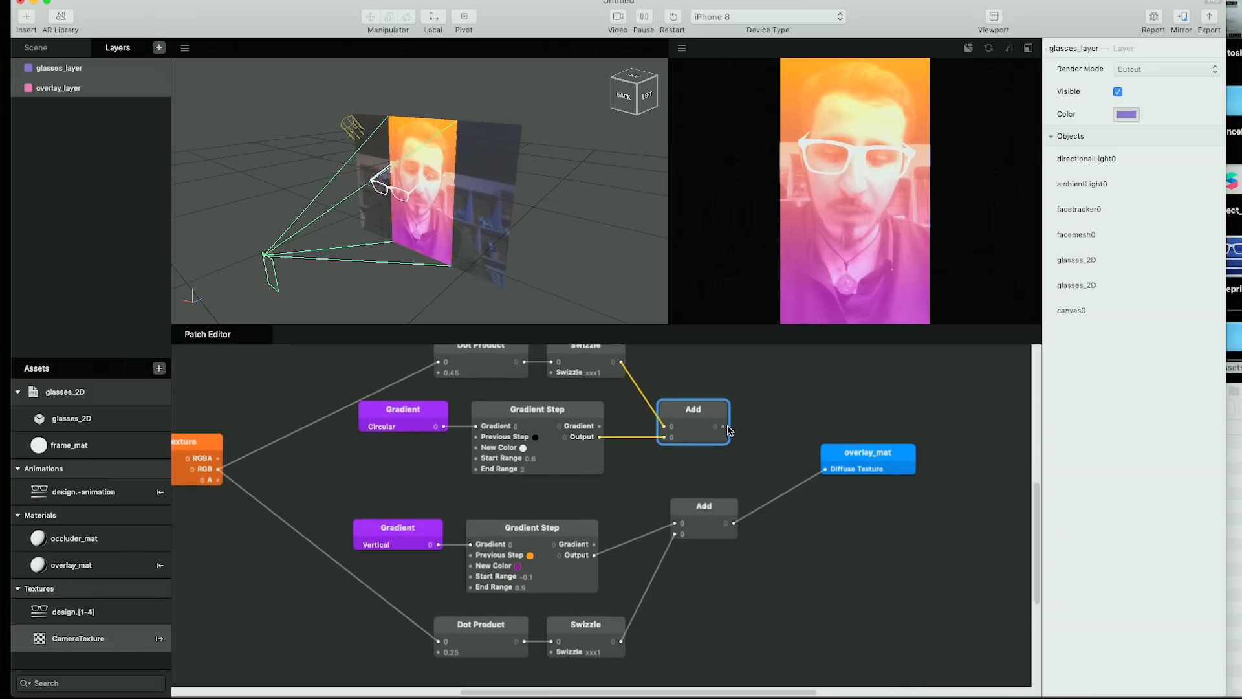
{"action": "scroll", "coordinate": [726, 430], "scroll_direction": "down", "scroll_amount": 3}
{"action": "left_click_drag", "start_coordinate": [860, 429], "coordinate": [896, 428]}
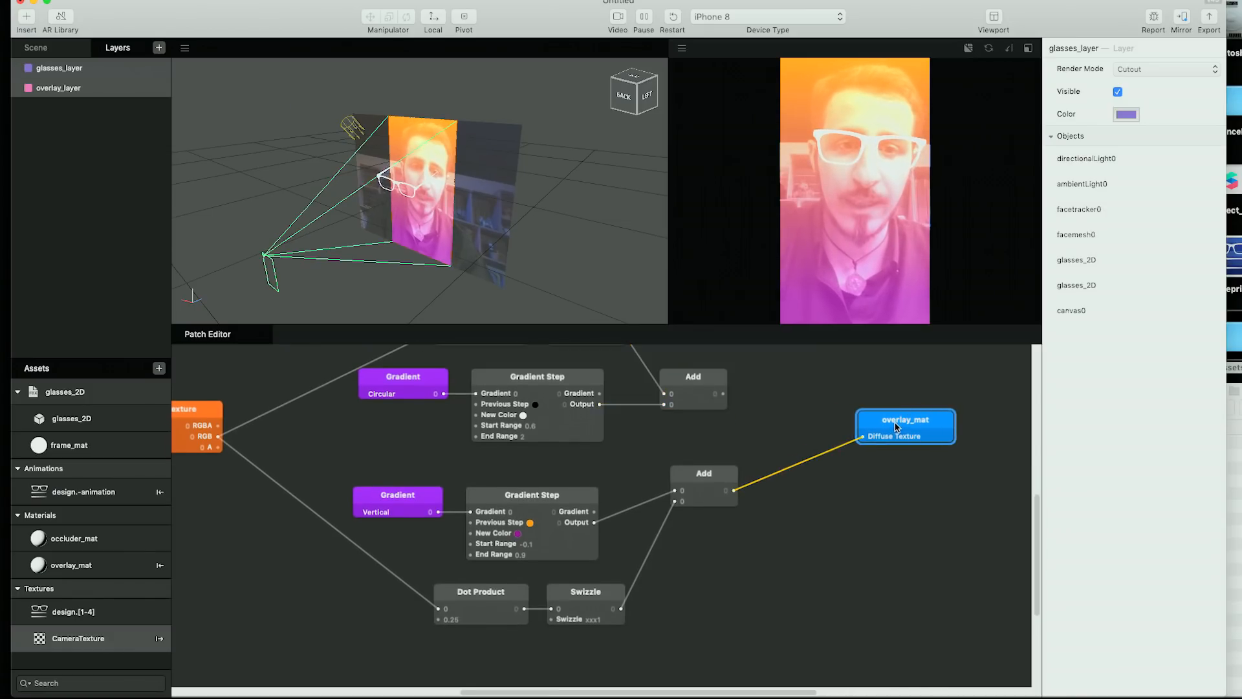
Insert a Screen Tap patch and place it below the lower Add patch.
{"action": "right_click", "coordinate": [731, 596]}
{"action": "type", "text": "scre"}
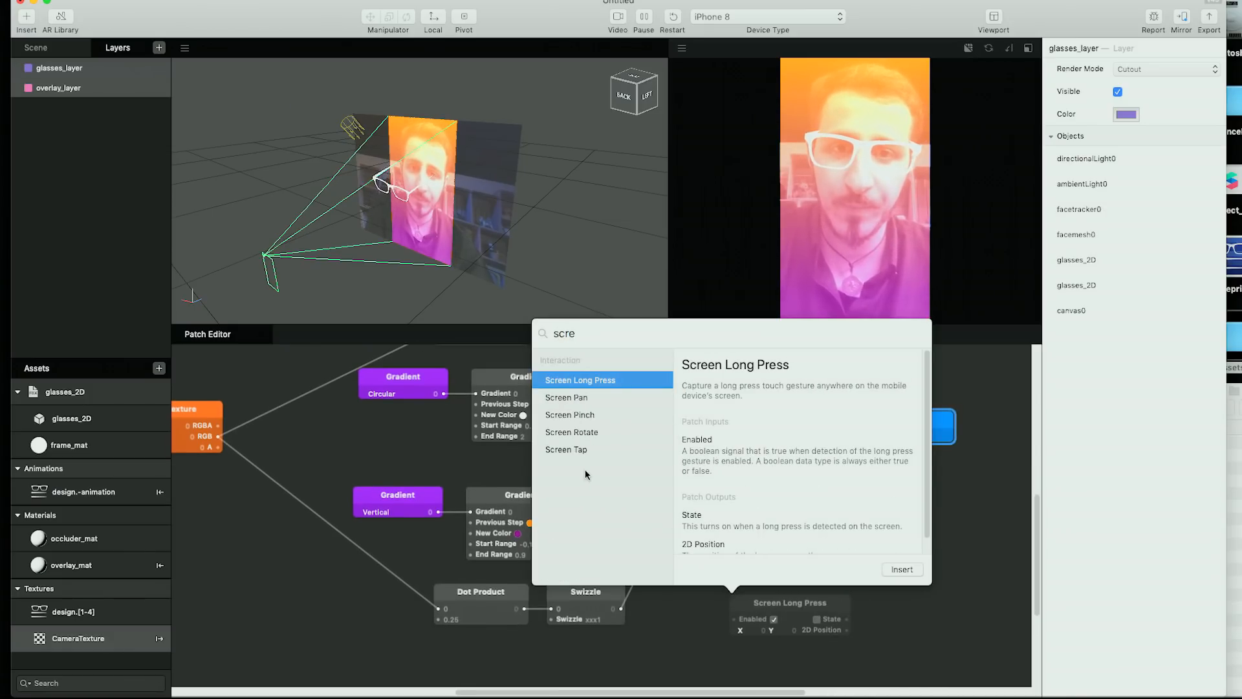
{"action": "left_click", "coordinate": [588, 449]}
{"action": "left_click", "coordinate": [902, 569]}
{"action": "left_click", "coordinate": [763, 596]}
{"action": "left_click_drag", "start_coordinate": [764, 596], "coordinate": [742, 574]}
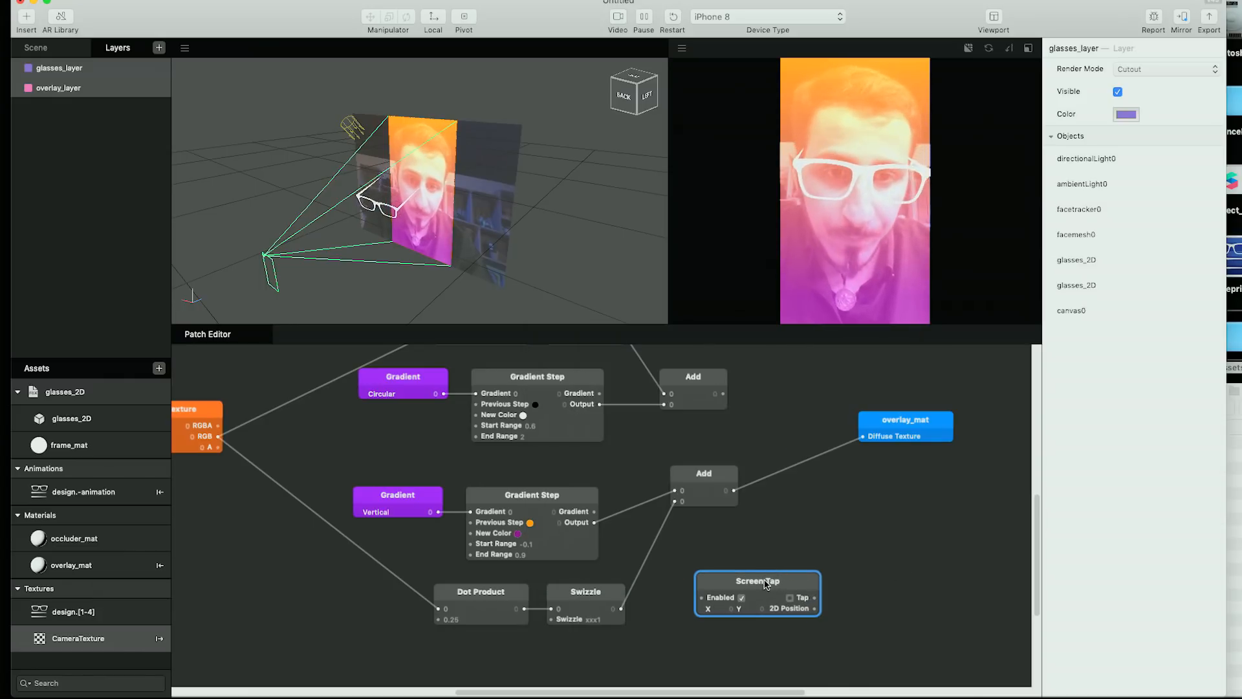
Tap the simulator preview several times while watching the Screen Tap patch's Tap and 2D Position outputs.
{"action": "scroll", "coordinate": [784, 593], "scroll_direction": "up", "scroll_amount": 1}
{"action": "scroll", "coordinate": [784, 594], "scroll_direction": "up", "scroll_amount": 3}
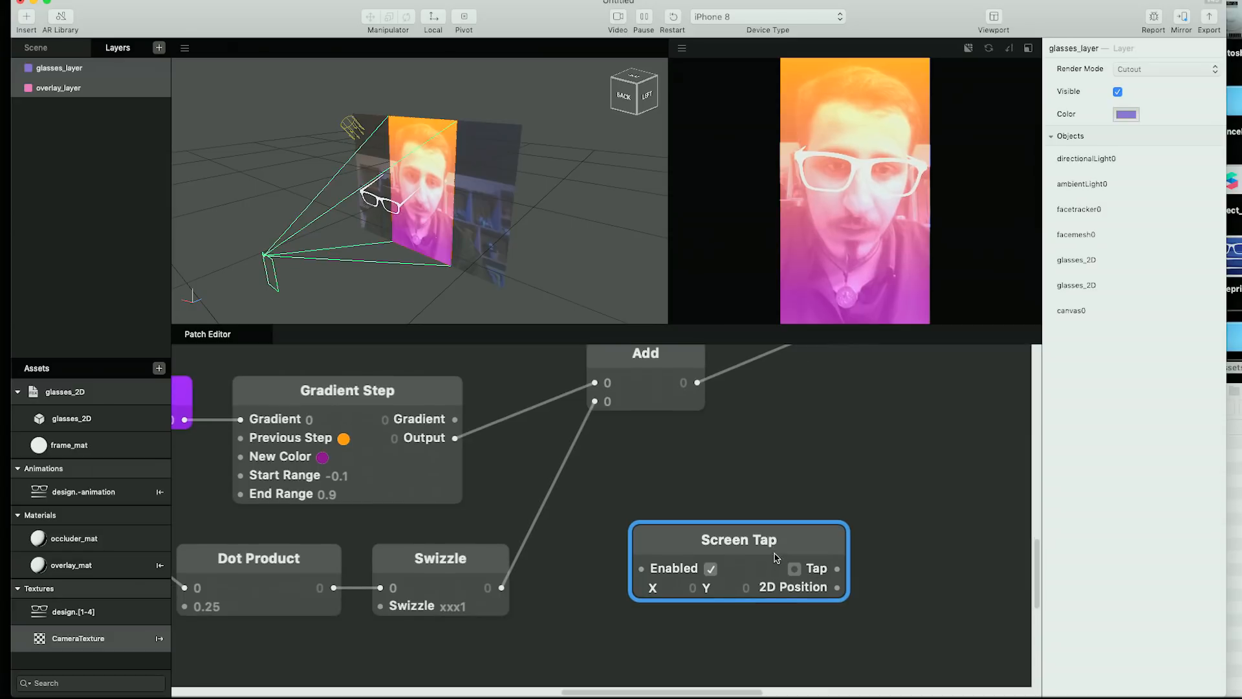
{"action": "left_click", "coordinate": [835, 262]}
{"action": "left_click", "coordinate": [833, 261]}
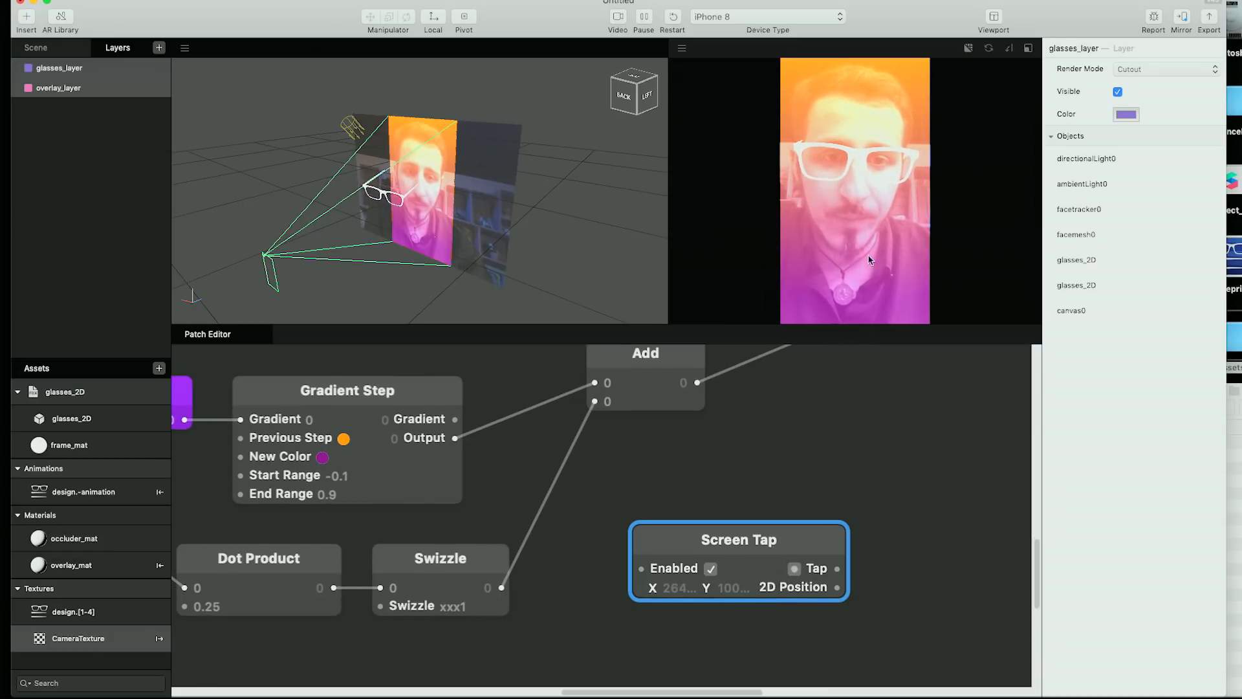
{"action": "left_click", "coordinate": [817, 260]}
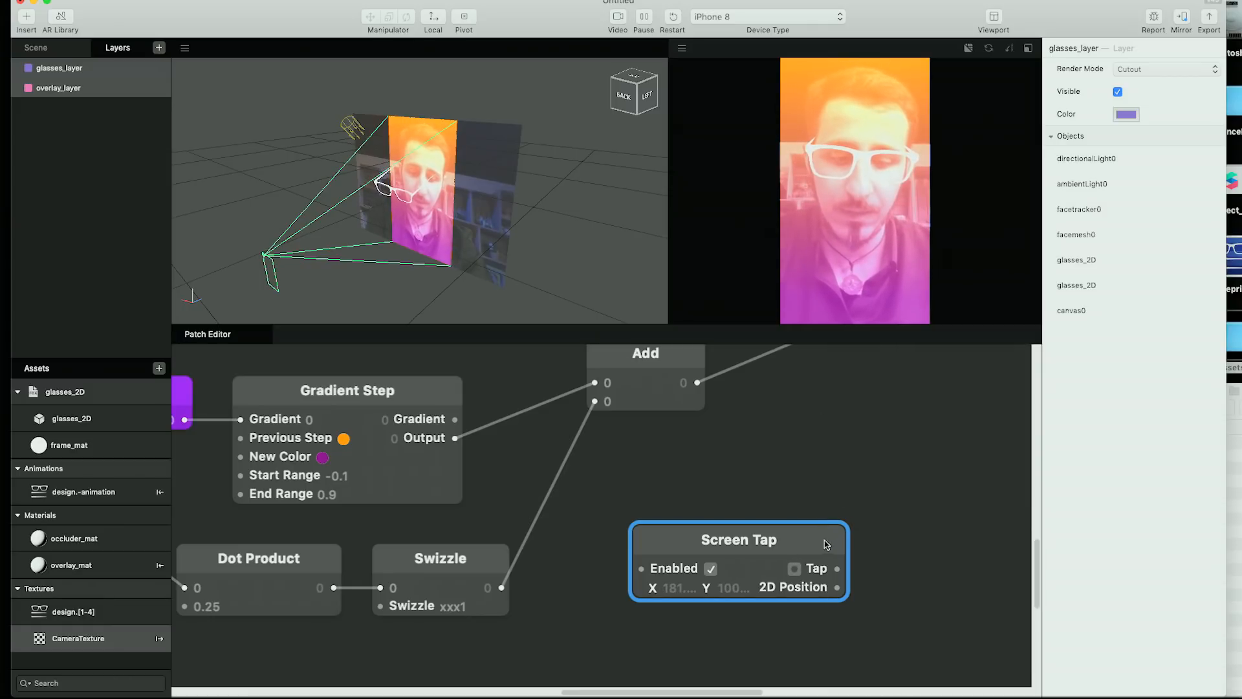
Move overlay_mat farther out and insert a Mix patch between it and the two Add patches.
{"action": "scroll", "coordinate": [844, 598], "scroll_direction": "down", "scroll_amount": 5}
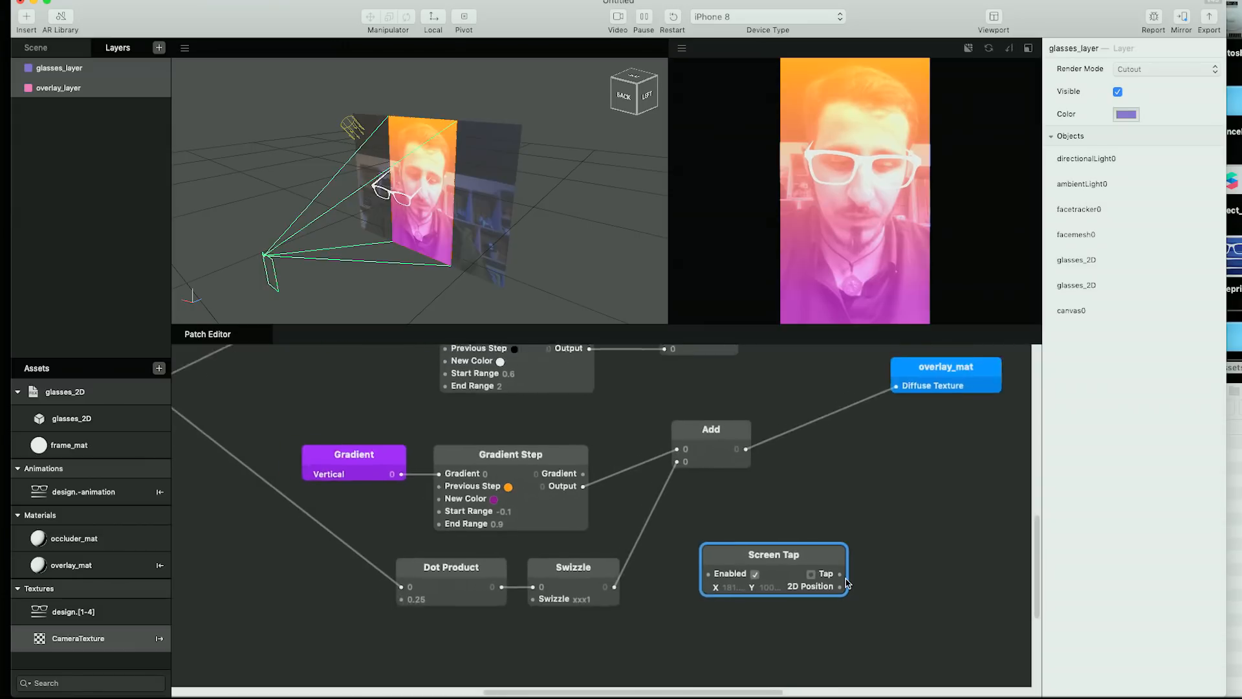
{"action": "left_click_drag", "start_coordinate": [741, 692], "coordinate": [790, 688]}
{"action": "scroll", "coordinate": [806, 536], "scroll_direction": "up", "scroll_amount": 3}
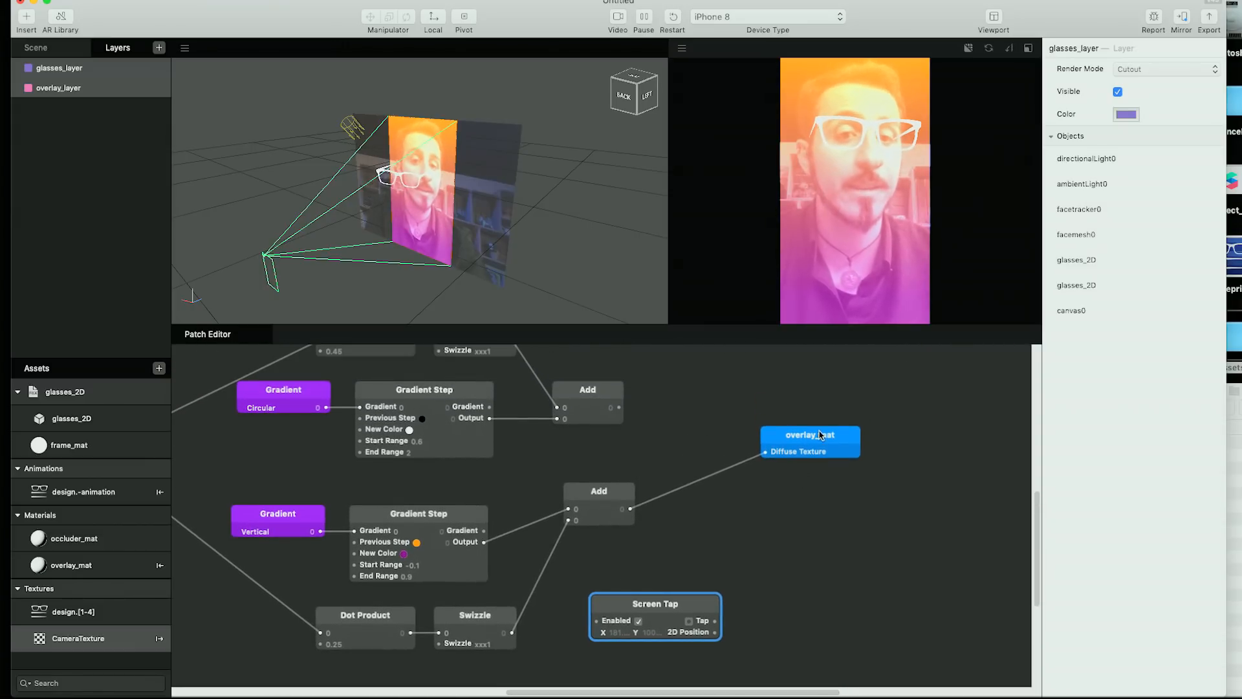
{"action": "left_click_drag", "start_coordinate": [819, 435], "coordinate": [910, 434]}
{"action": "double_click", "coordinate": [808, 529]}
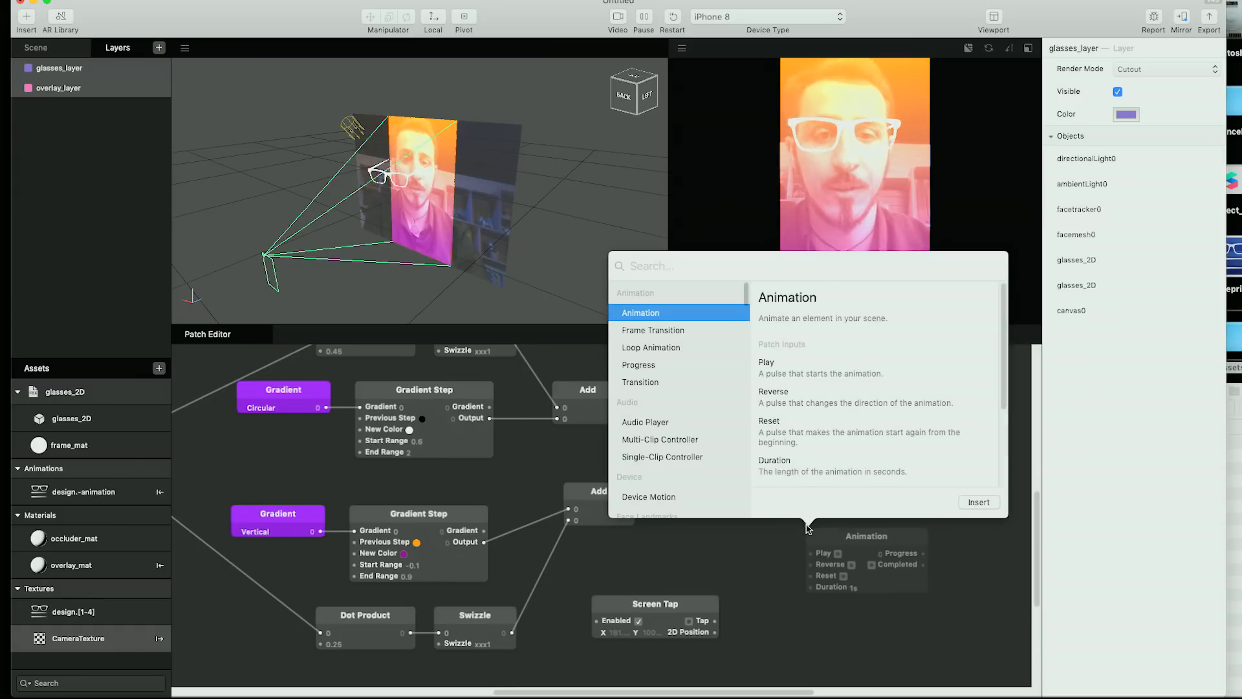
{"action": "type", "text": "mix"}
{"action": "key", "text": "Return"}
{"action": "left_click_drag", "start_coordinate": [854, 540], "coordinate": [716, 416]}
Connect the upper Add to Mix's first input, the lower Add to its second, and Mix's output to overlay_mat's Diffuse Texture.
{"action": "left_click_drag", "start_coordinate": [619, 408], "coordinate": [666, 429]}
{"action": "left_click_drag", "start_coordinate": [630, 510], "coordinate": [660, 489]}
{"action": "left_click_drag", "start_coordinate": [749, 429], "coordinate": [720, 430]}
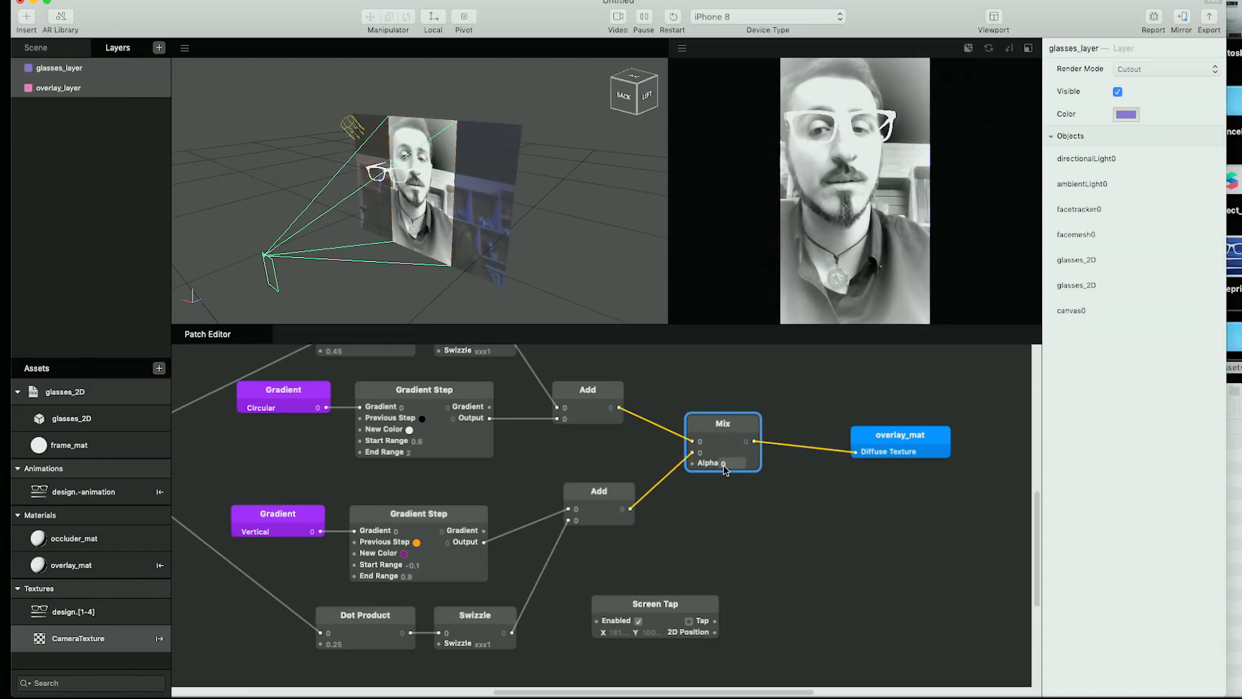
Reposition Mix and overlay_mat farther from the Add patches and adjust Screen Tap's place to leave space beside it.
{"action": "scroll", "coordinate": [388, 482], "scroll_direction": "up", "scroll_amount": 5}
{"action": "scroll", "coordinate": [382, 505], "scroll_direction": "down", "scroll_amount": 1}
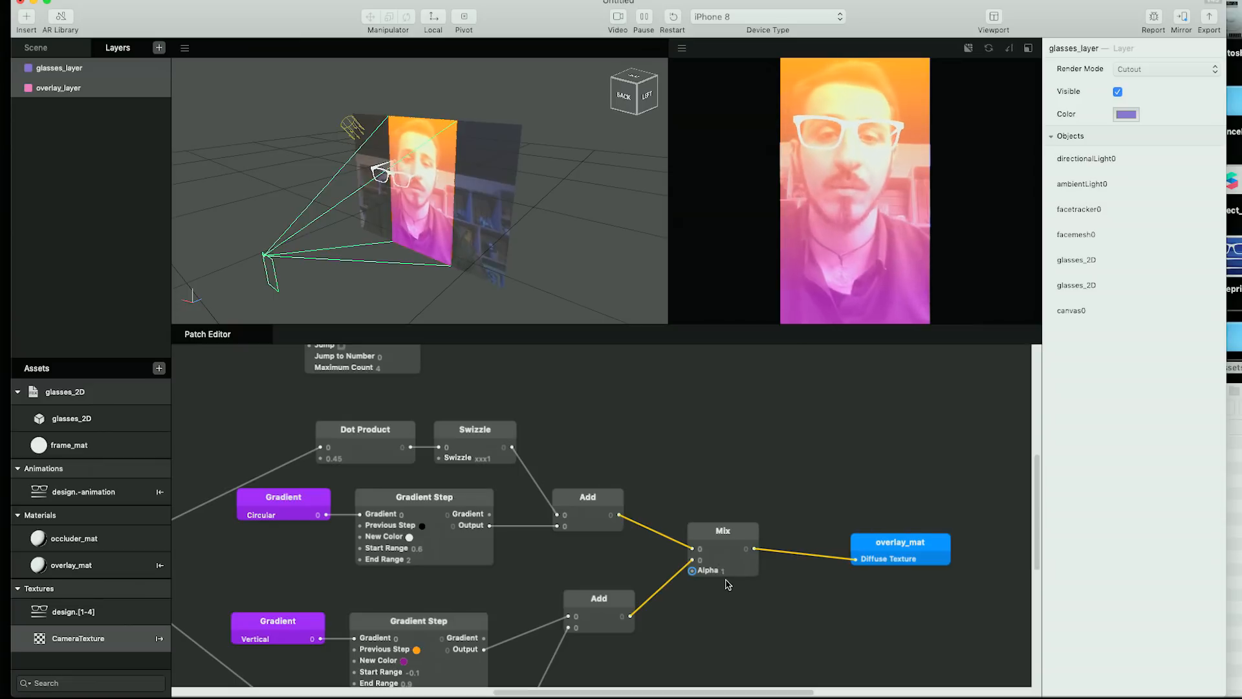
{"action": "scroll", "coordinate": [728, 584], "scroll_direction": "down", "scroll_amount": 5}
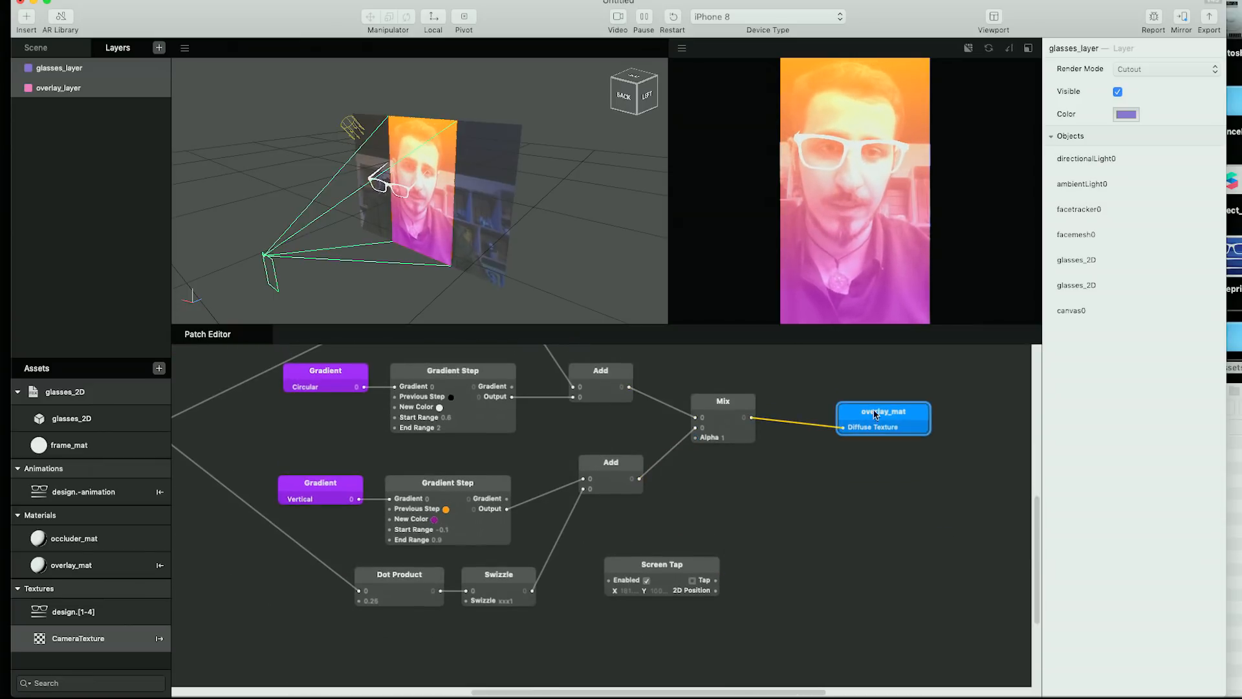
{"action": "left_click_drag", "start_coordinate": [875, 415], "coordinate": [813, 404]}
{"action": "left_click_drag", "start_coordinate": [927, 524], "coordinate": [845, 402]}
{"action": "left_click_drag", "start_coordinate": [672, 566], "coordinate": [686, 561]}
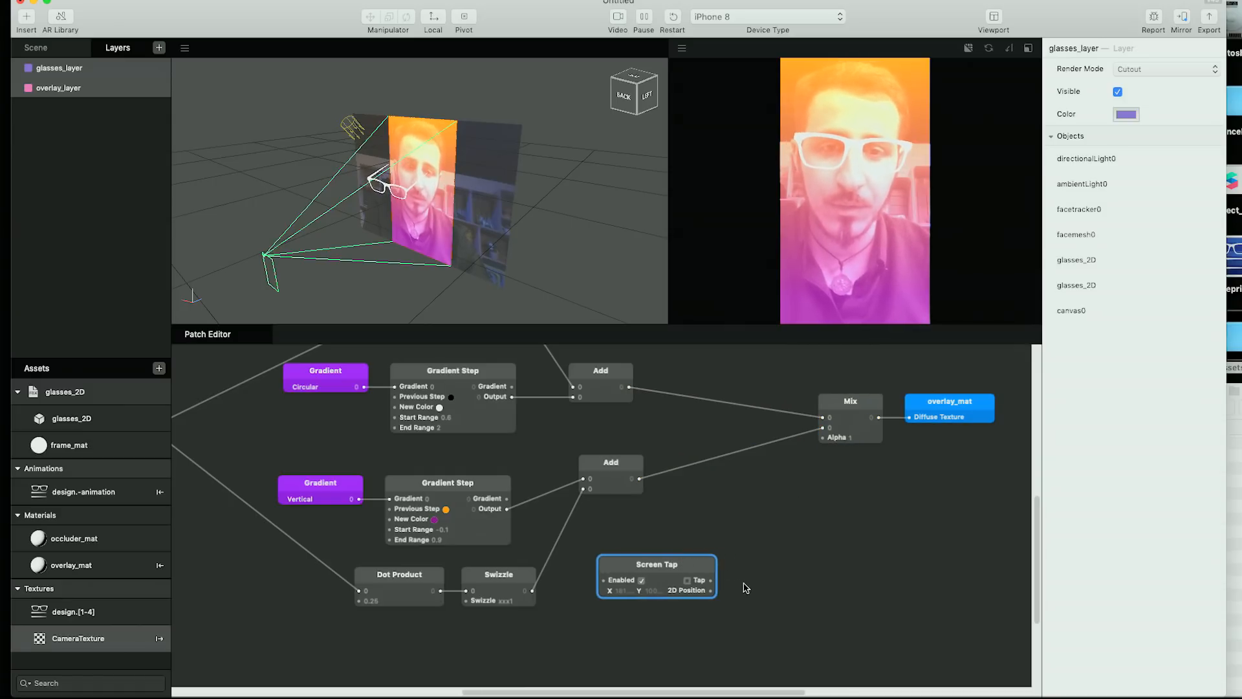
Insert a Counter patch beside Screen Tap and connect the Tap output to its Increase input.
{"action": "double_click", "coordinate": [767, 558]}
{"action": "type", "text": "count"}
{"action": "key", "text": "Return"}
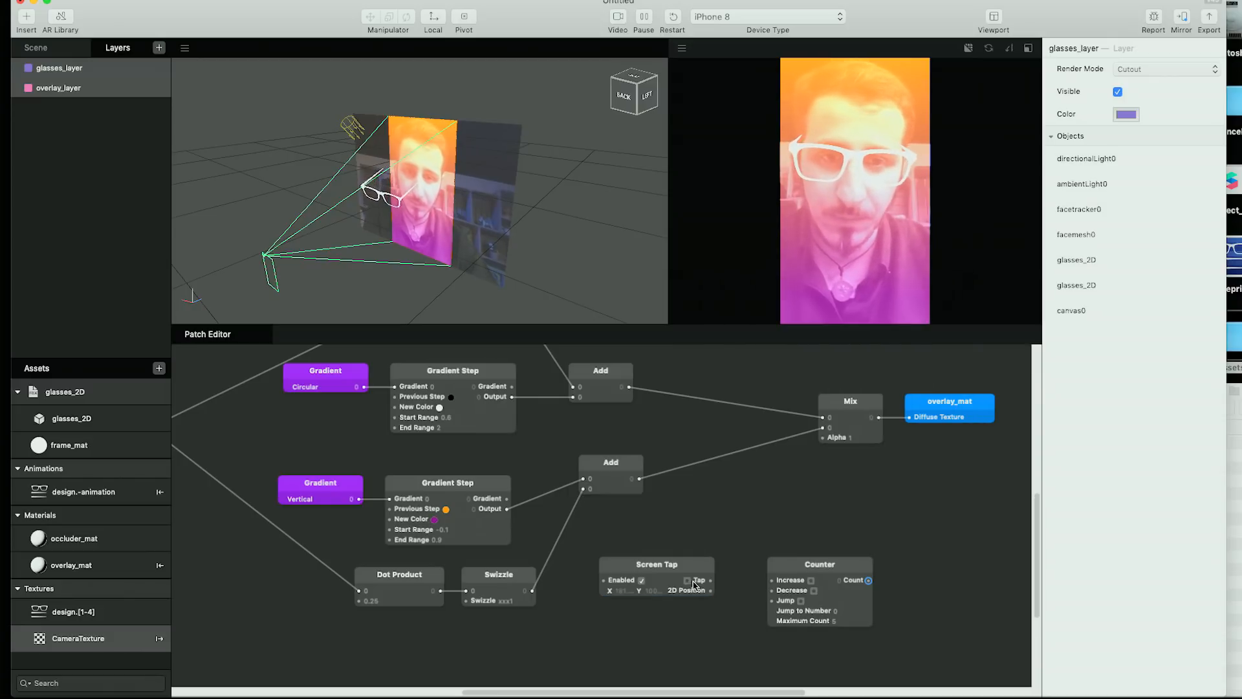
{"action": "left_click_drag", "start_coordinate": [774, 582], "coordinate": [772, 580]}
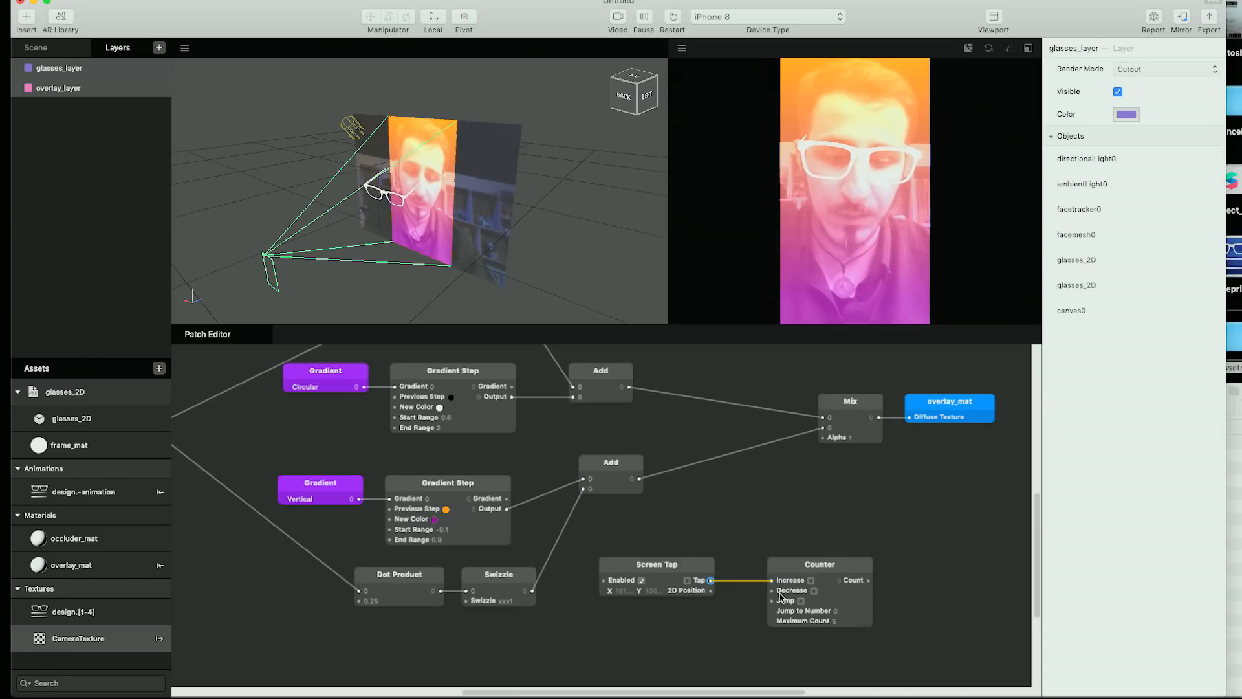
Set the Counter's Maximum Count to 2 and connect its Count output to Mix's Alpha.
{"action": "left_click", "coordinate": [848, 622]}
{"action": "type", "text": "2"}
{"action": "key", "text": "Return"}
{"action": "left_click_drag", "start_coordinate": [869, 580], "coordinate": [824, 437]}
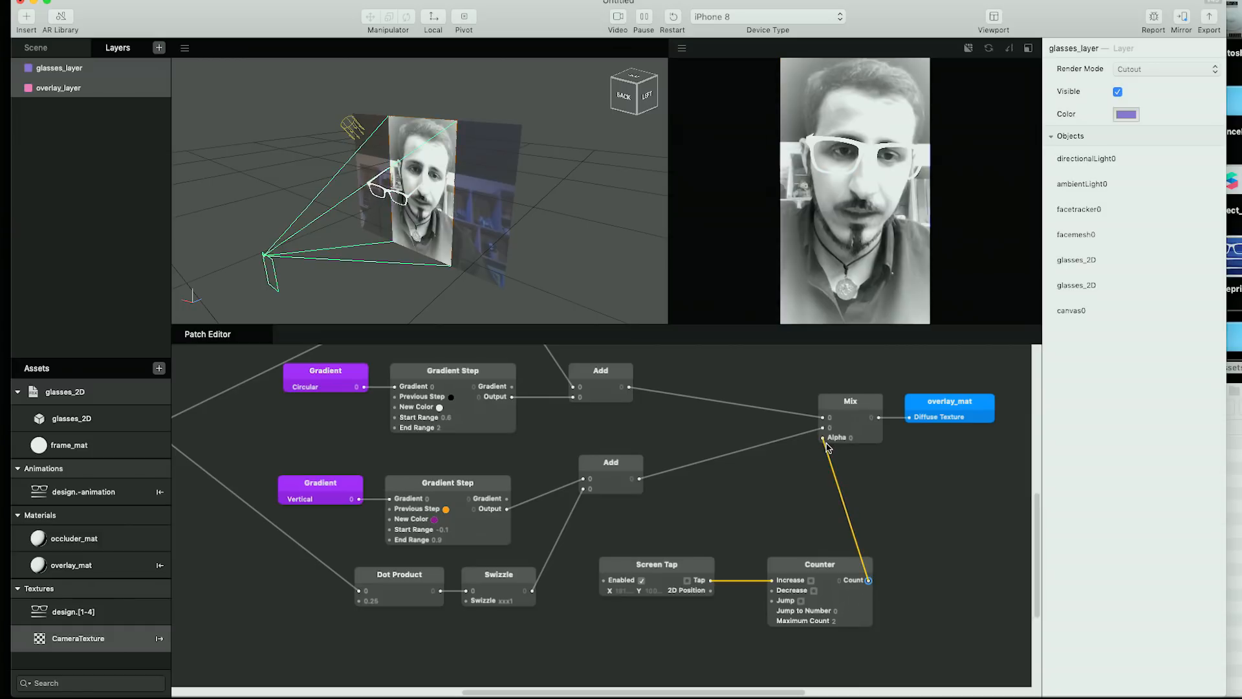
Test the overlay switching by repeatedly tapping the simulator preview.
{"action": "left_click", "coordinate": [829, 302]}
{"action": "left_click", "coordinate": [832, 295]}
{"action": "left_click", "coordinate": [833, 289]}
{"action": "left_click", "coordinate": [833, 287]}
{"action": "left_click", "coordinate": [833, 286]}
{"action": "left_click", "coordinate": [833, 285]}
{"action": "left_click", "coordinate": [833, 284]}
{"action": "left_click", "coordinate": [833, 283]}
{"action": "left_click", "coordinate": [833, 282]}
{"action": "left_click", "coordinate": [832, 262]}
{"action": "left_click", "coordinate": [831, 242]}
{"action": "left_click", "coordinate": [829, 221]}
{"action": "left_click", "coordinate": [828, 201]}
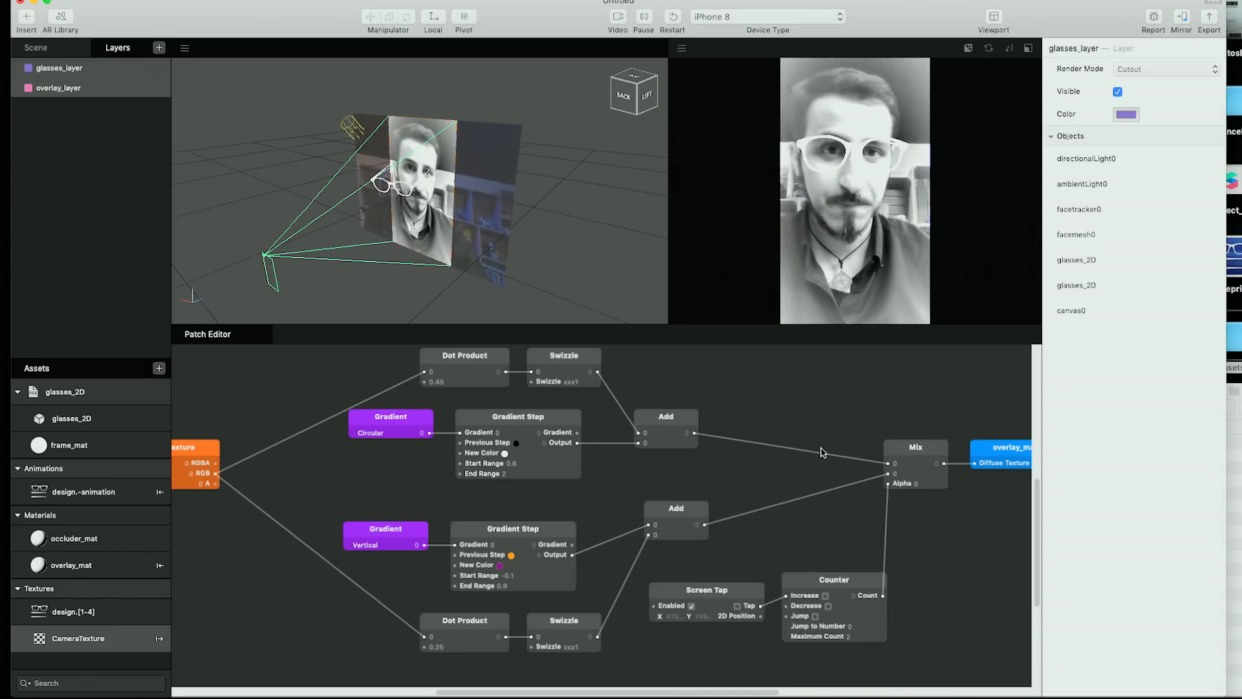
Align the Mix and overlay_mat patches together between the two Add branches, clear of the Counter.
{"action": "left_click", "coordinate": [921, 450]}
{"action": "left_click_drag", "start_coordinate": [921, 450], "coordinate": [966, 470]}
{"action": "scroll", "coordinate": [832, 448], "scroll_direction": "down", "scroll_amount": 3}
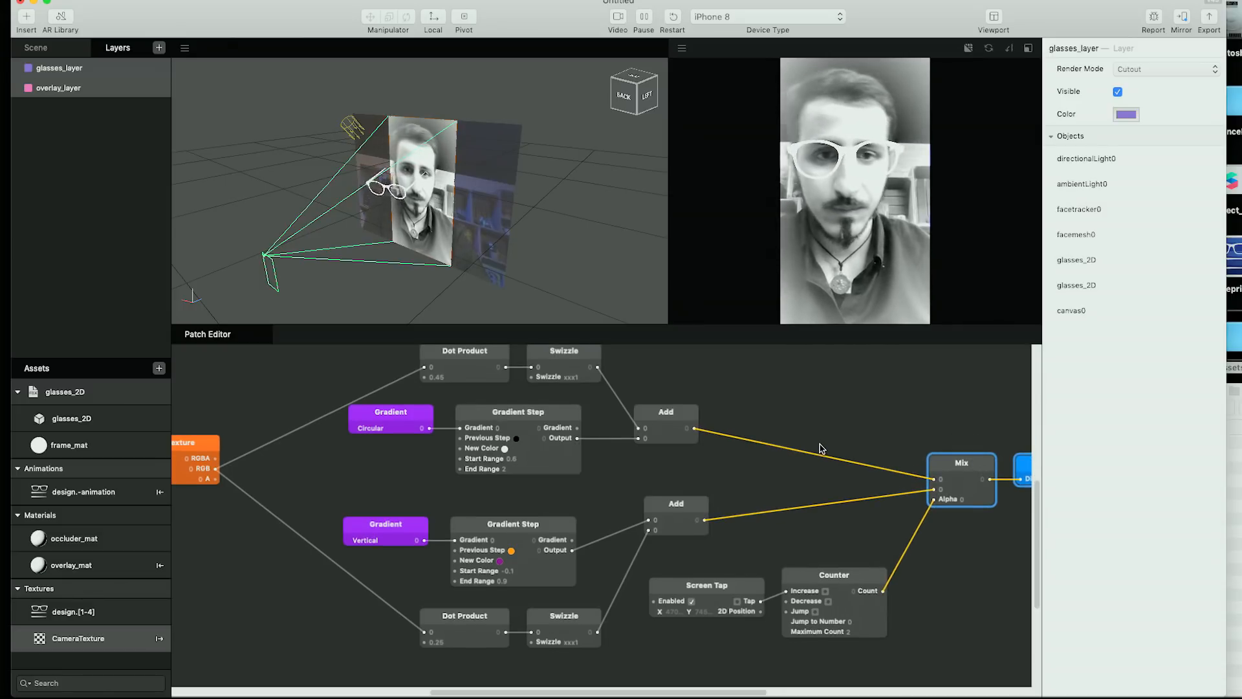
{"action": "scroll", "coordinate": [816, 442], "scroll_direction": "right", "scroll_amount": 5}
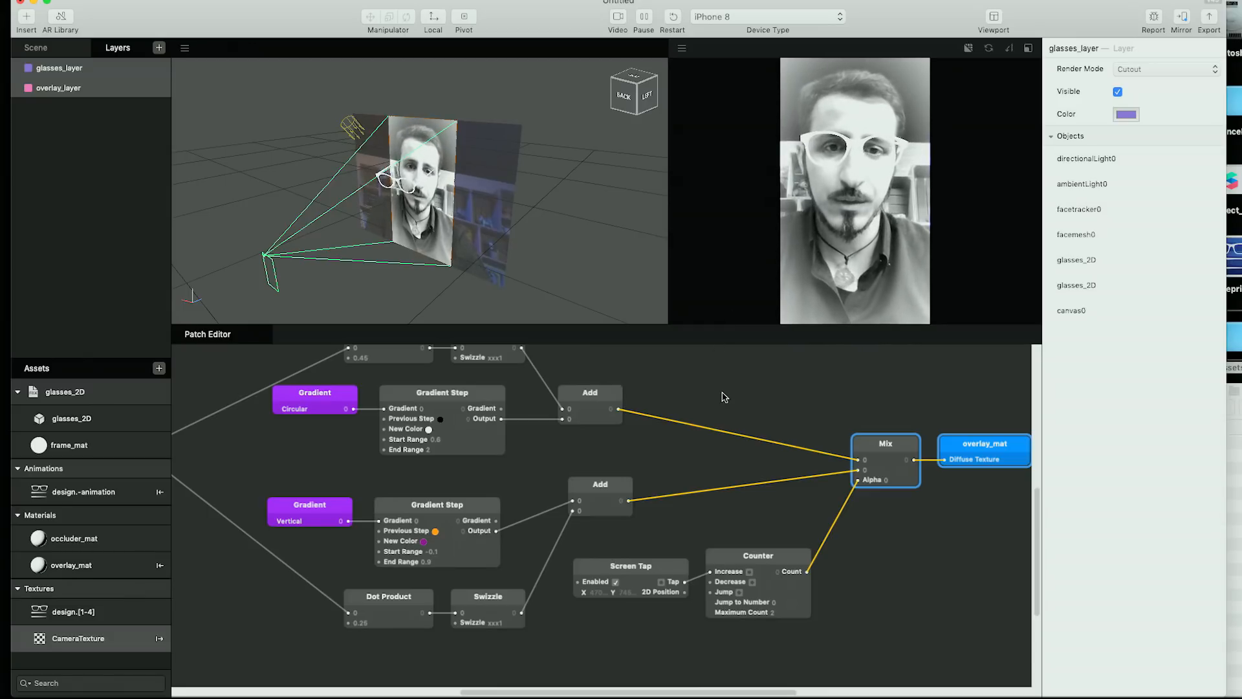
{"action": "scroll", "coordinate": [725, 397], "scroll_direction": "down", "scroll_amount": 4}
{"action": "scroll", "coordinate": [724, 397], "scroll_direction": "up", "scroll_amount": 3}
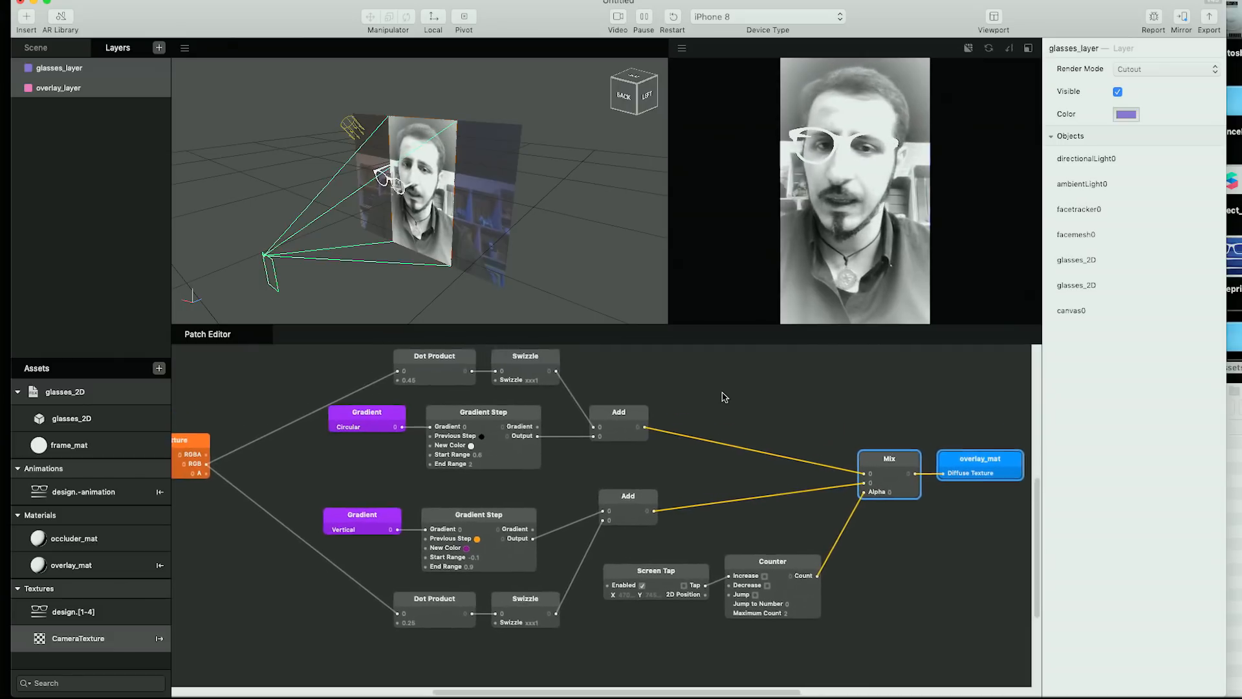
{"action": "scroll", "coordinate": [799, 455], "scroll_direction": "right", "scroll_amount": 2}
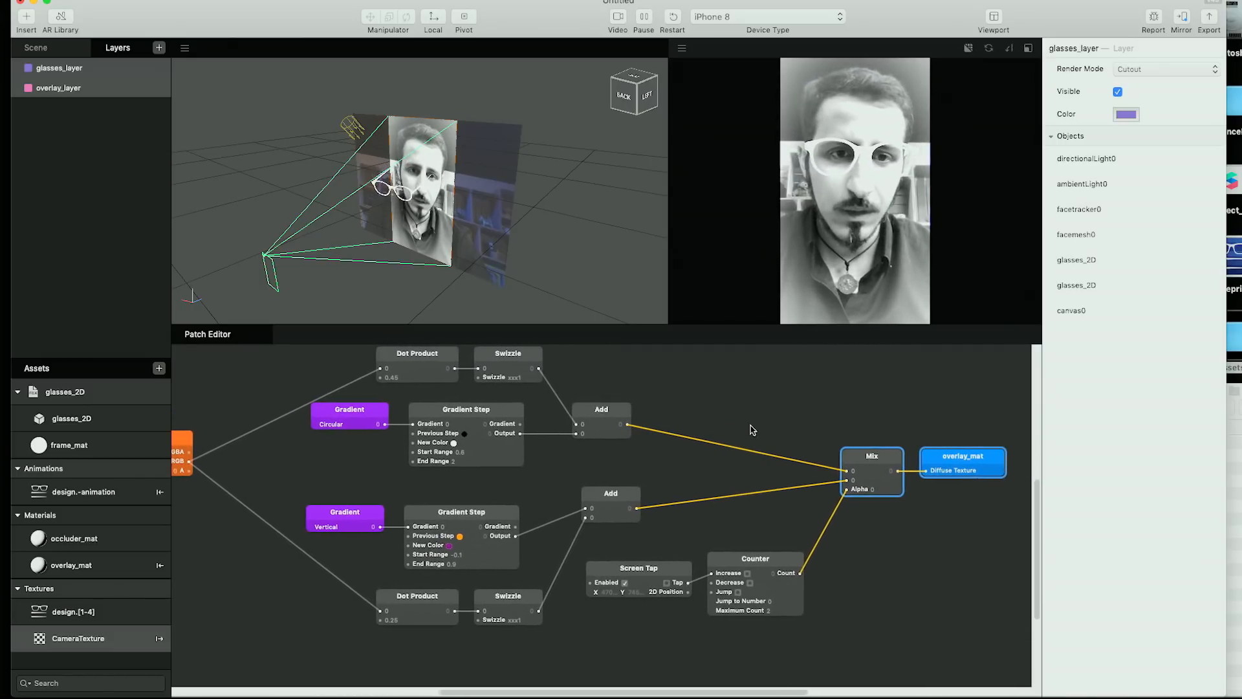
{"action": "left_click_drag", "start_coordinate": [965, 466], "coordinate": [949, 476]}
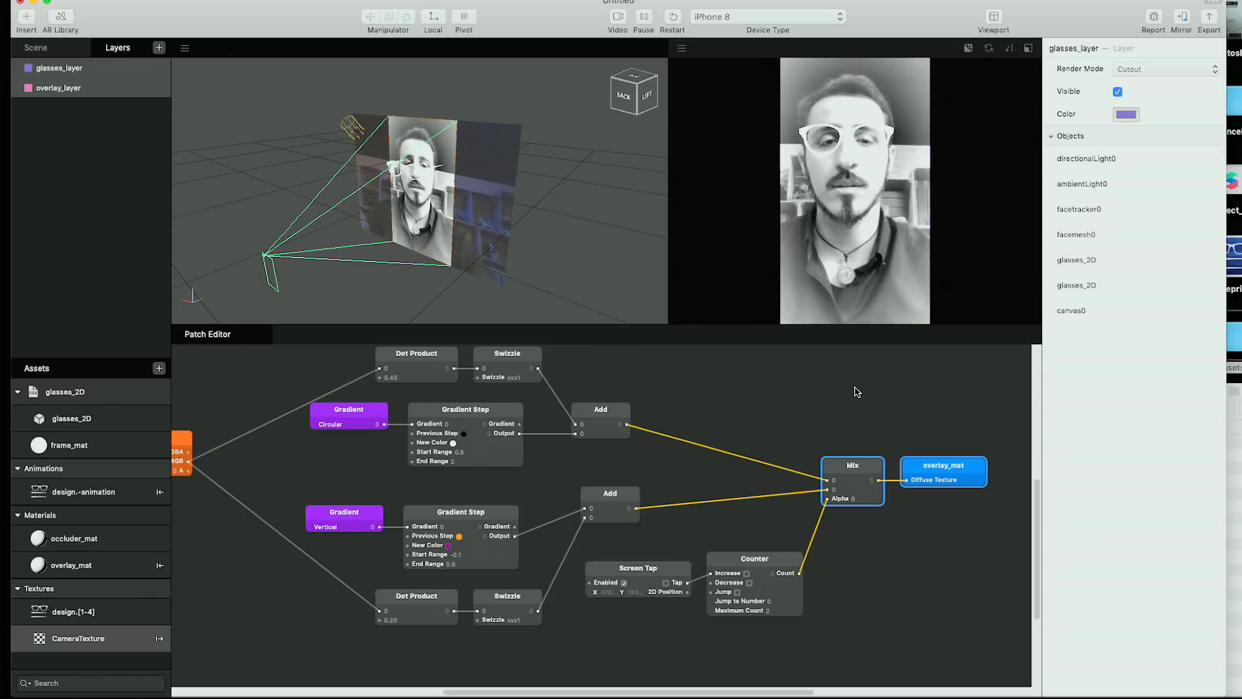
Select the Screen Tap and Counter patches together and shift them slightly closer to the lower Swizzle.
{"action": "scroll", "coordinate": [652, 615], "scroll_direction": "down", "scroll_amount": 3}
{"action": "left_click_drag", "start_coordinate": [782, 601], "coordinate": [655, 511]}
{"action": "left_click_drag", "start_coordinate": [646, 499], "coordinate": [636, 499]}
{"action": "left_click", "coordinate": [691, 428]}
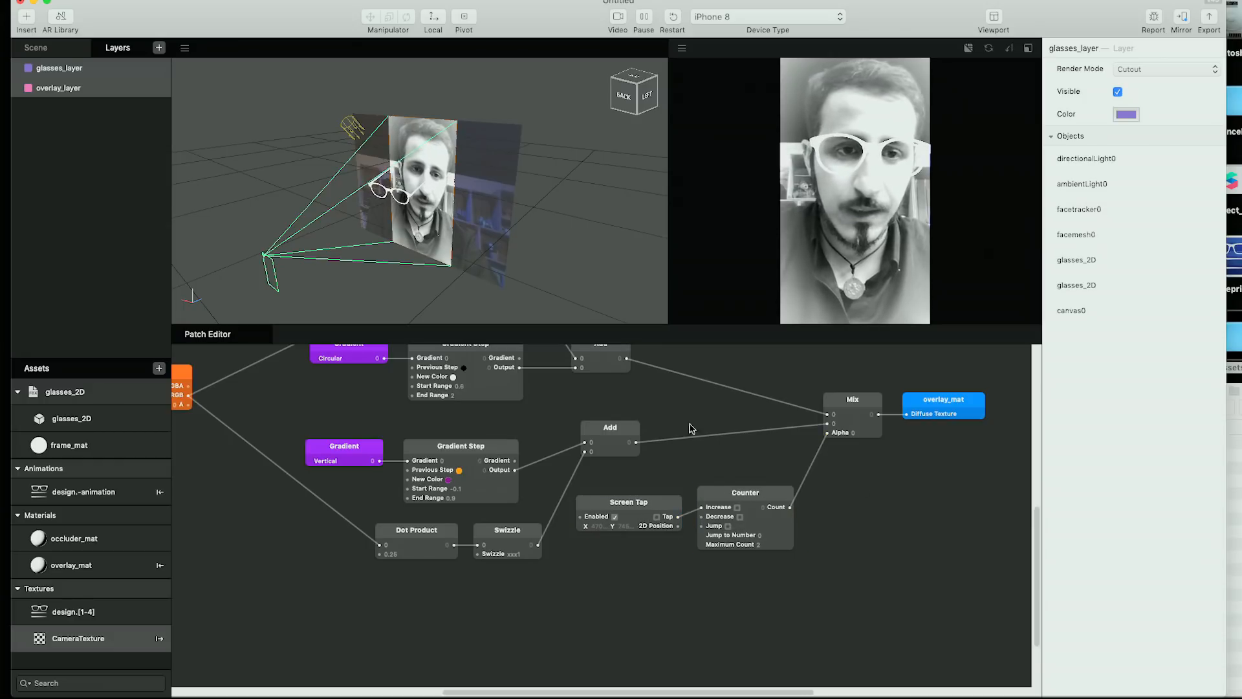
Create a patch for frame_mat's Emission Texture and place it below overlay_mat.
{"action": "left_click", "coordinate": [57, 49]}
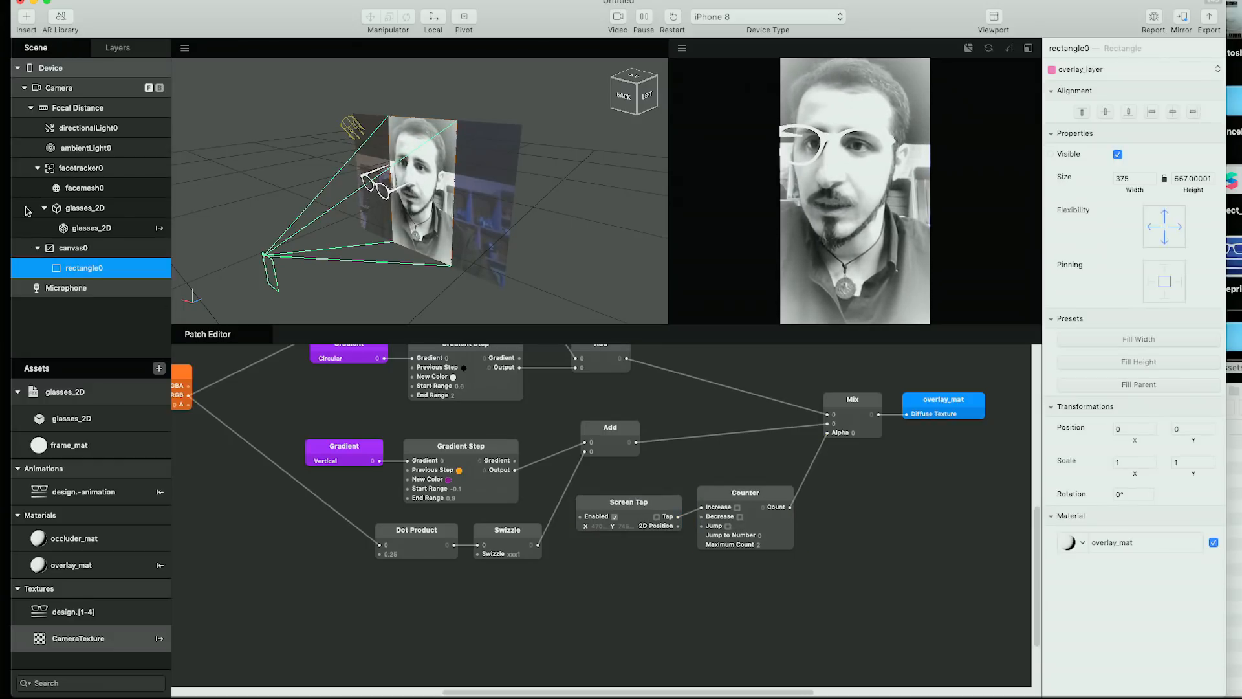
{"action": "left_click", "coordinate": [86, 445]}
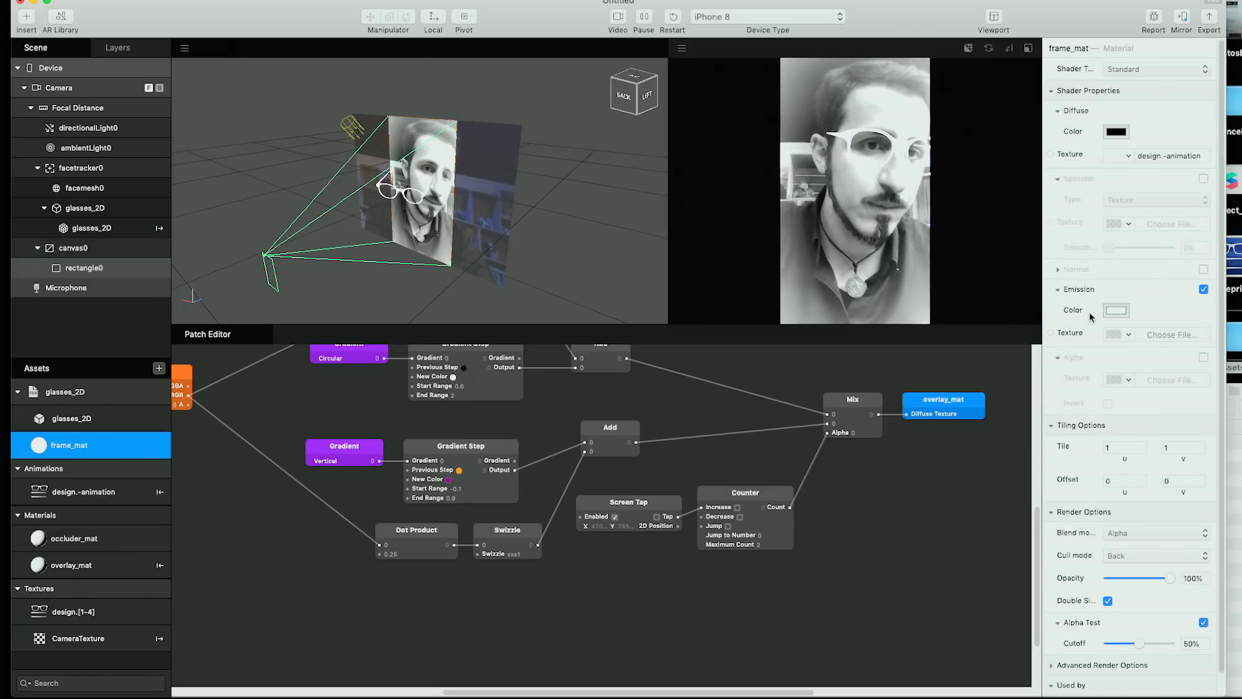
{"action": "left_click", "coordinate": [1078, 335]}
{"action": "left_click_drag", "start_coordinate": [586, 520], "coordinate": [897, 553]}
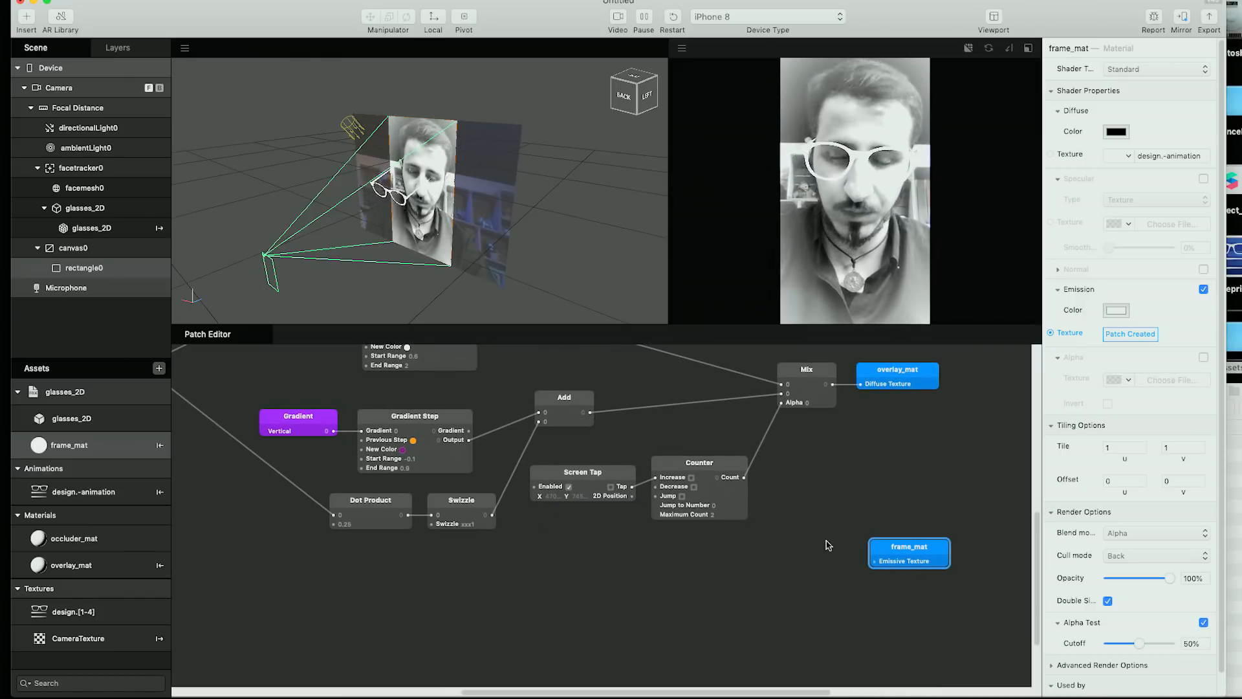
Insert an Option Picker patch beside the frame_mat patch and set its type to Color.
{"action": "double_click", "coordinate": [692, 581]}
{"action": "type", "text": "op"}
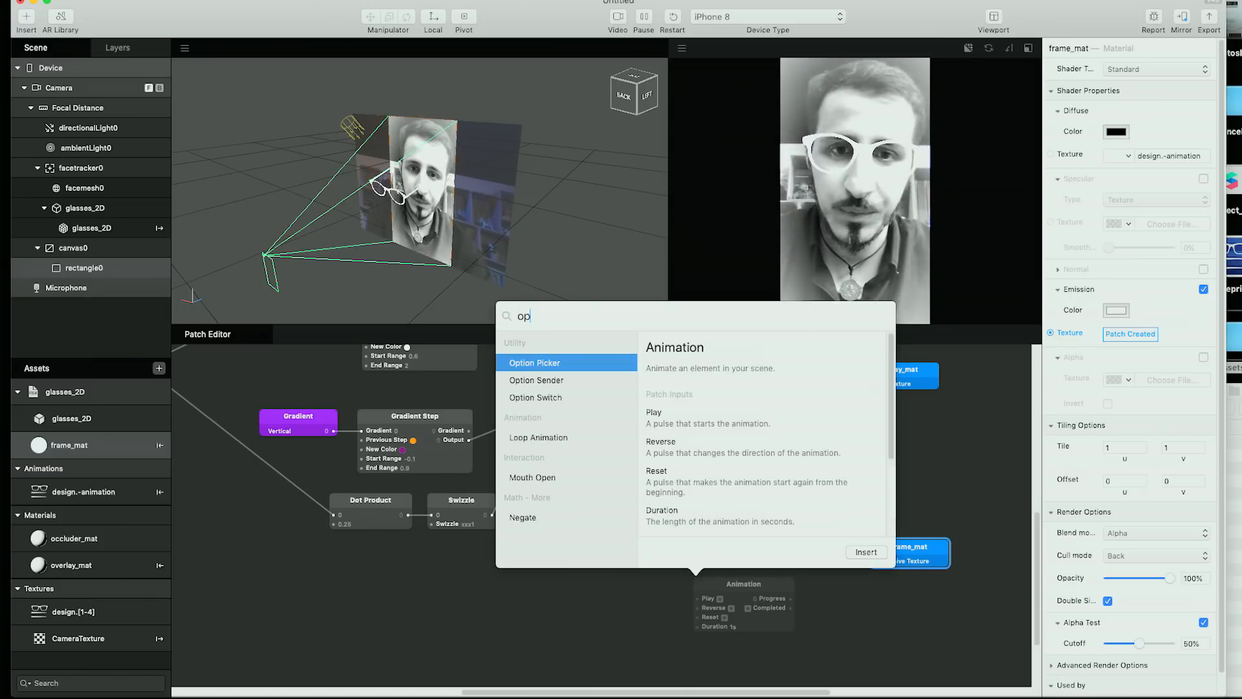
{"action": "key", "text": "Return"}
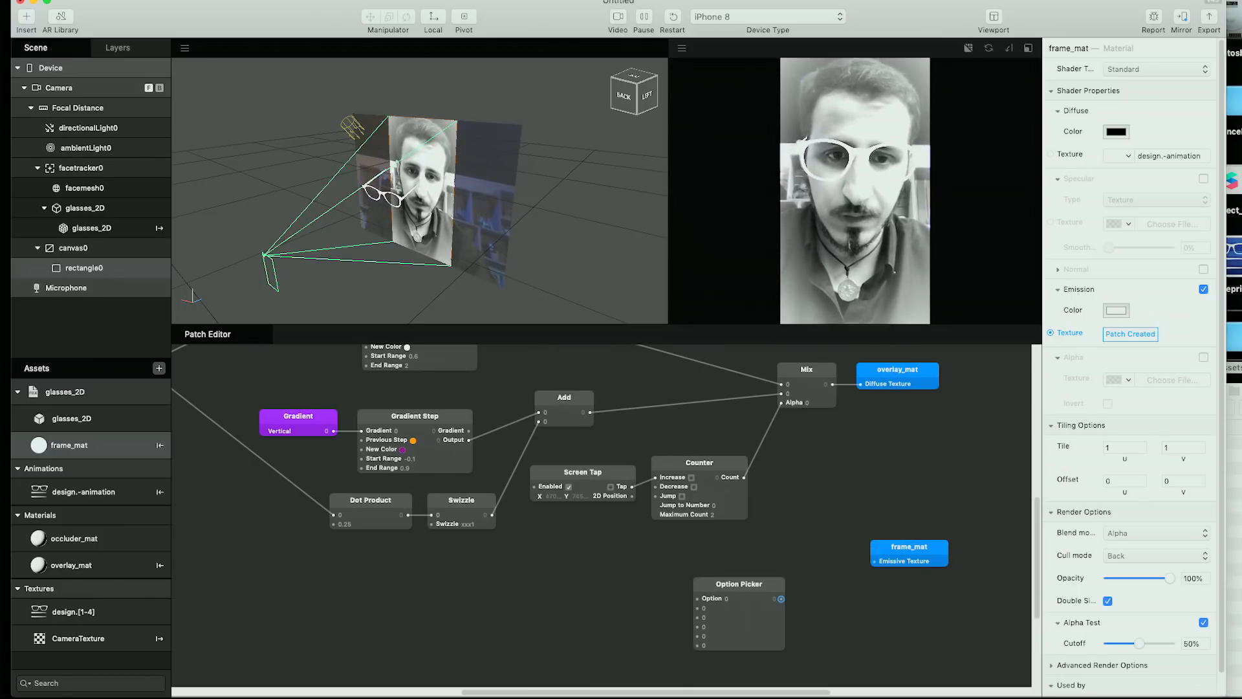
{"action": "left_click_drag", "start_coordinate": [723, 588], "coordinate": [753, 570]}
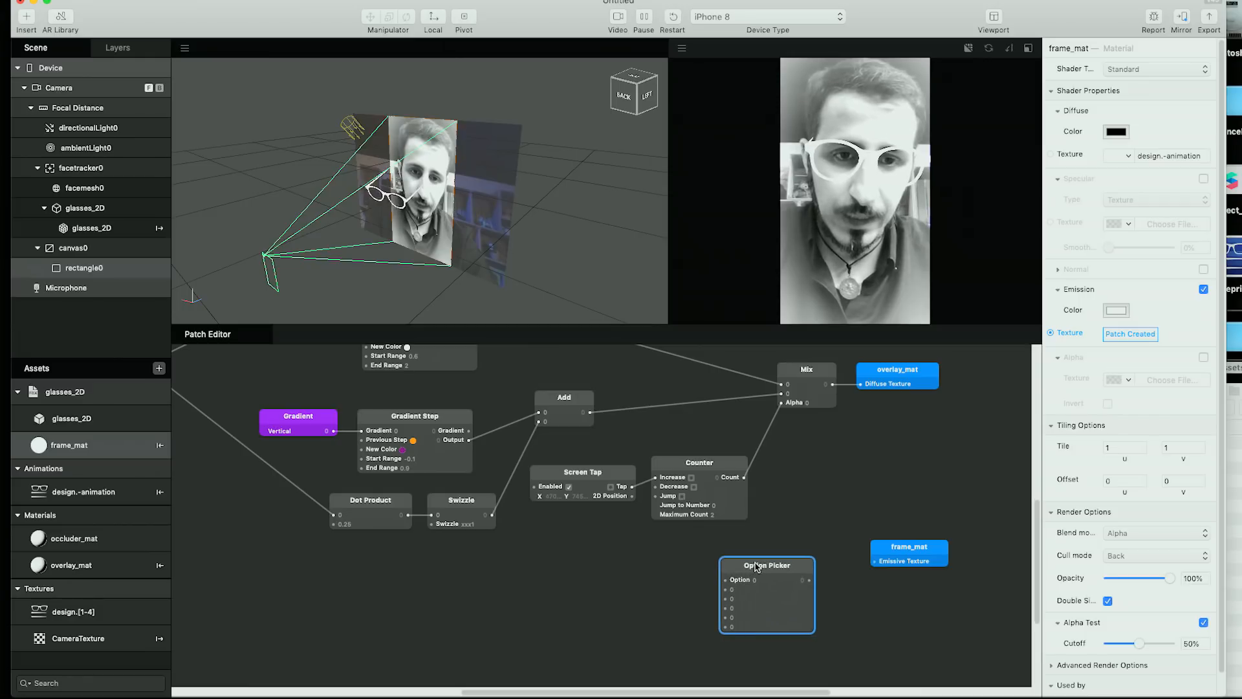
{"action": "right_click", "coordinate": [771, 565]}
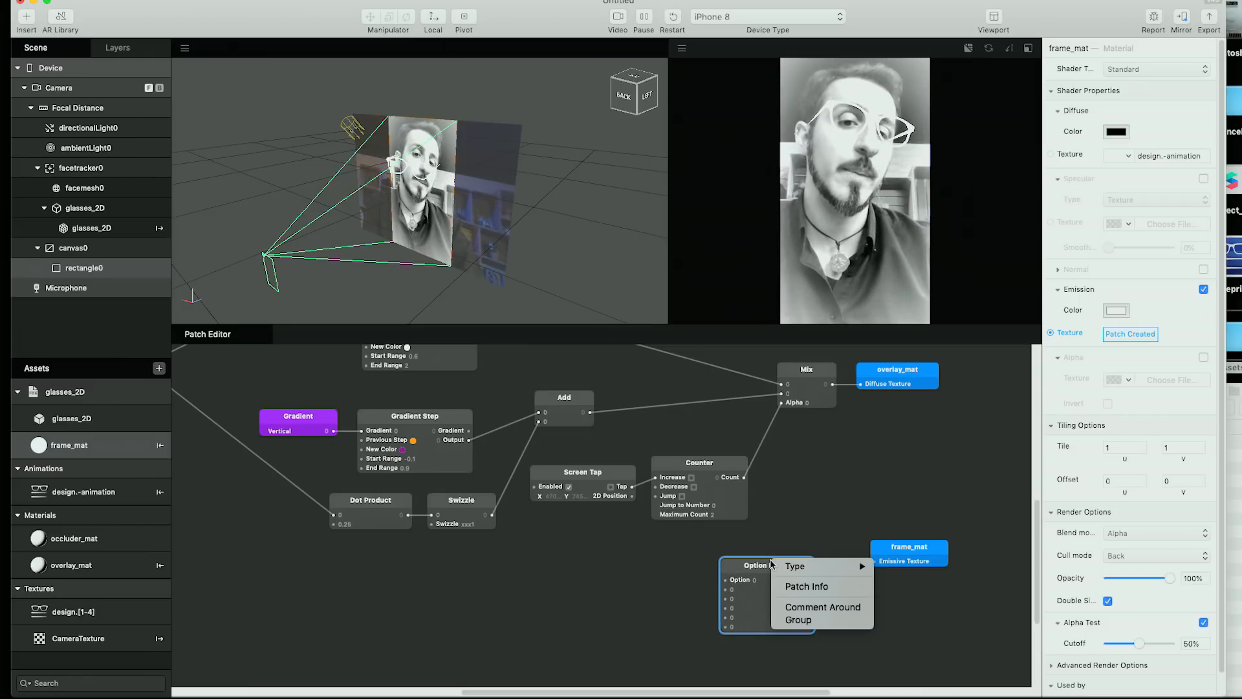
{"action": "mouse_move", "coordinate": [792, 566]}
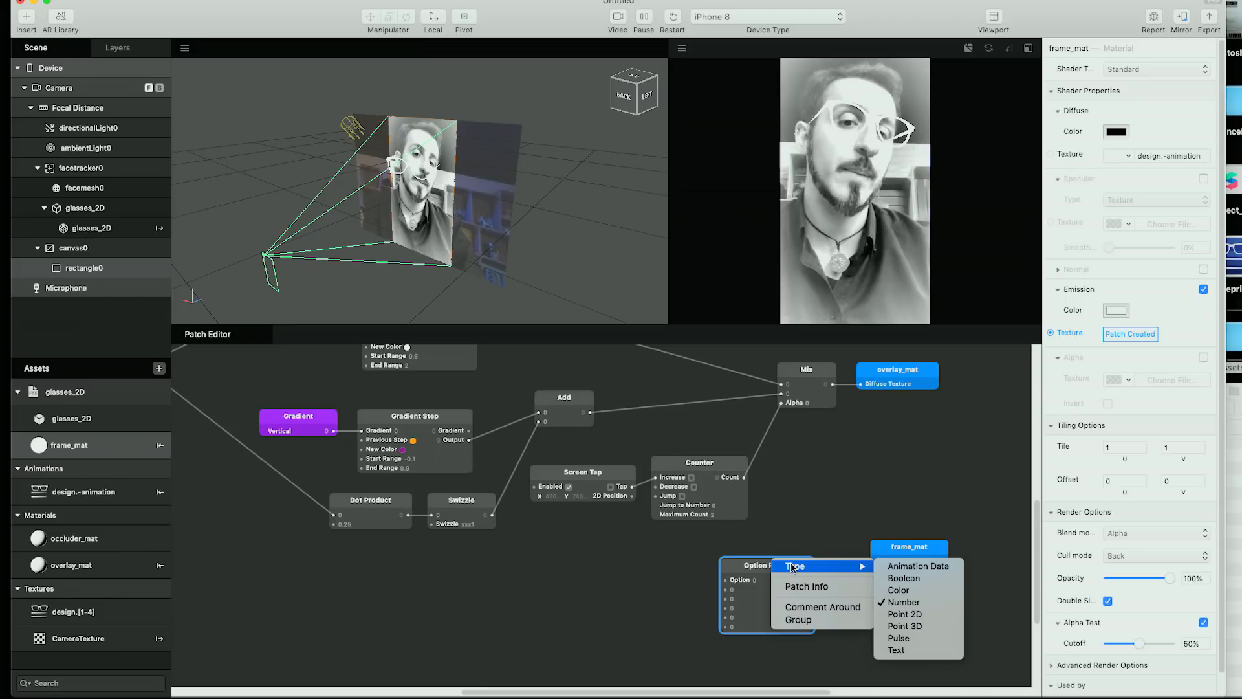
{"action": "left_click", "coordinate": [919, 591]}
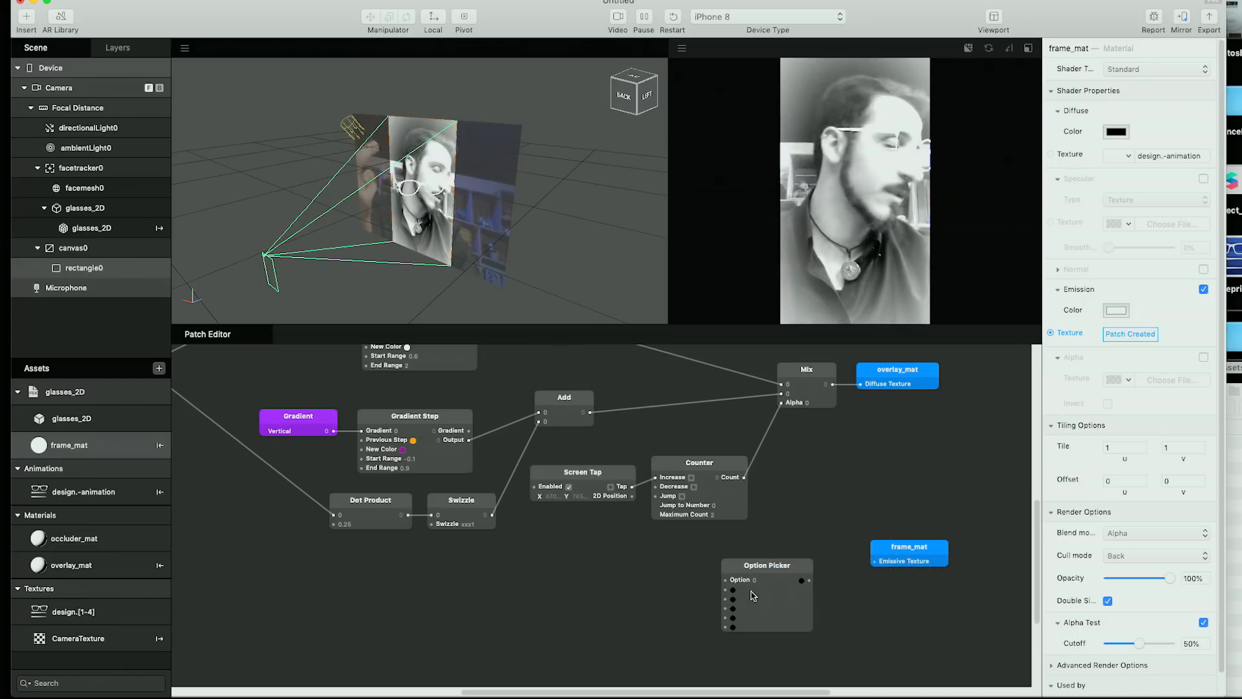
Connect the Counter's Count to the Option Picker's Option and its output to frame_mat's Emissive Texture, placing both patches beside the Counter.
{"action": "left_click_drag", "start_coordinate": [743, 574], "coordinate": [792, 570]}
{"action": "left_click_drag", "start_coordinate": [743, 480], "coordinate": [744, 482]}
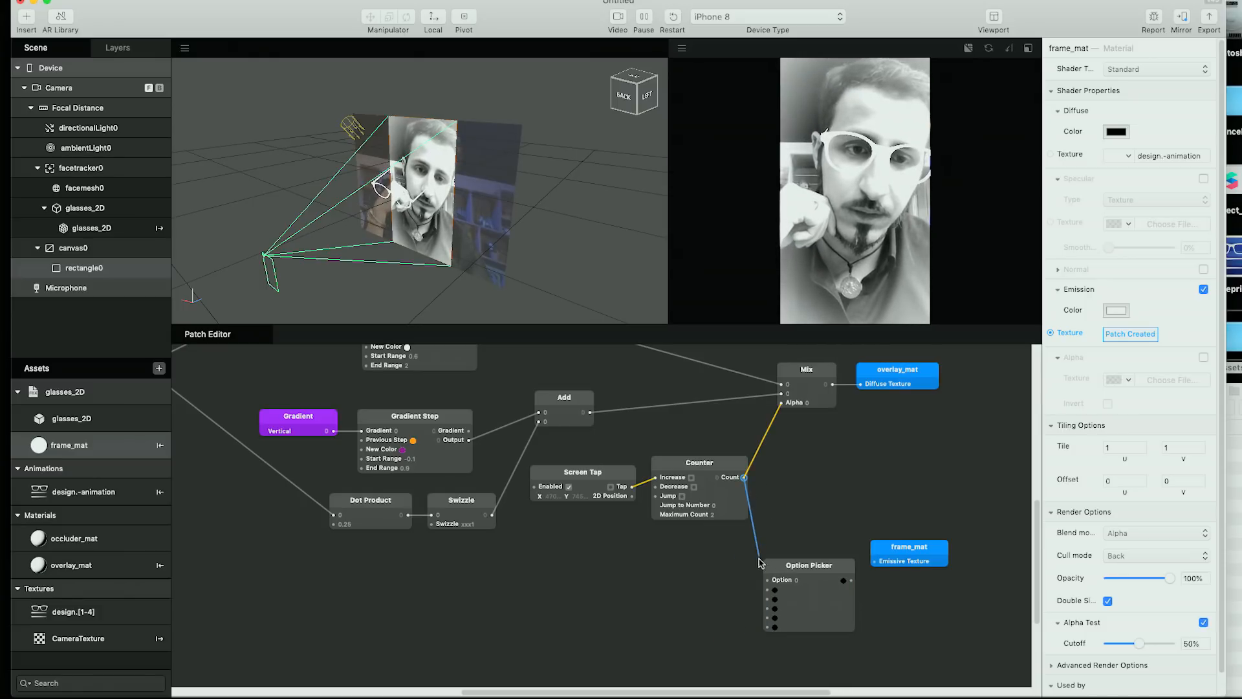
{"action": "left_click_drag", "start_coordinate": [766, 584], "coordinate": [768, 581]}
{"action": "left_click_drag", "start_coordinate": [835, 588], "coordinate": [905, 509]}
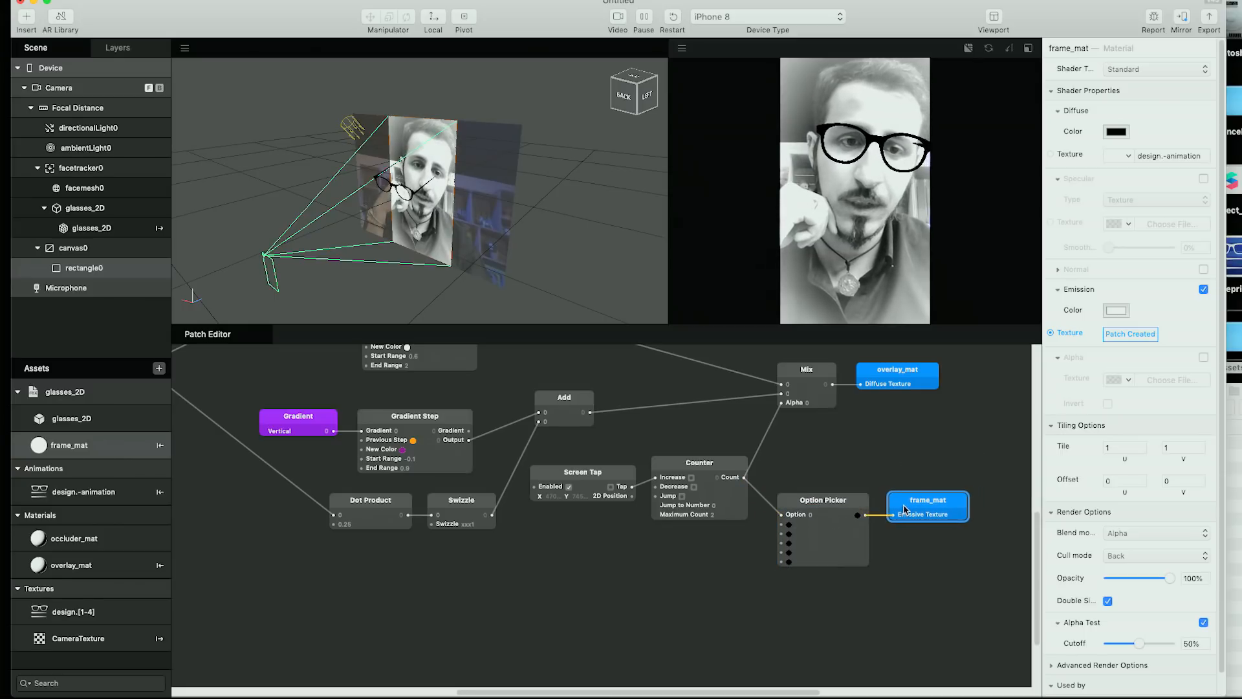
Set the Option Picker's first colour to a very dark grey using the colour wheel's brightness control.
{"action": "left_click", "coordinate": [789, 525]}
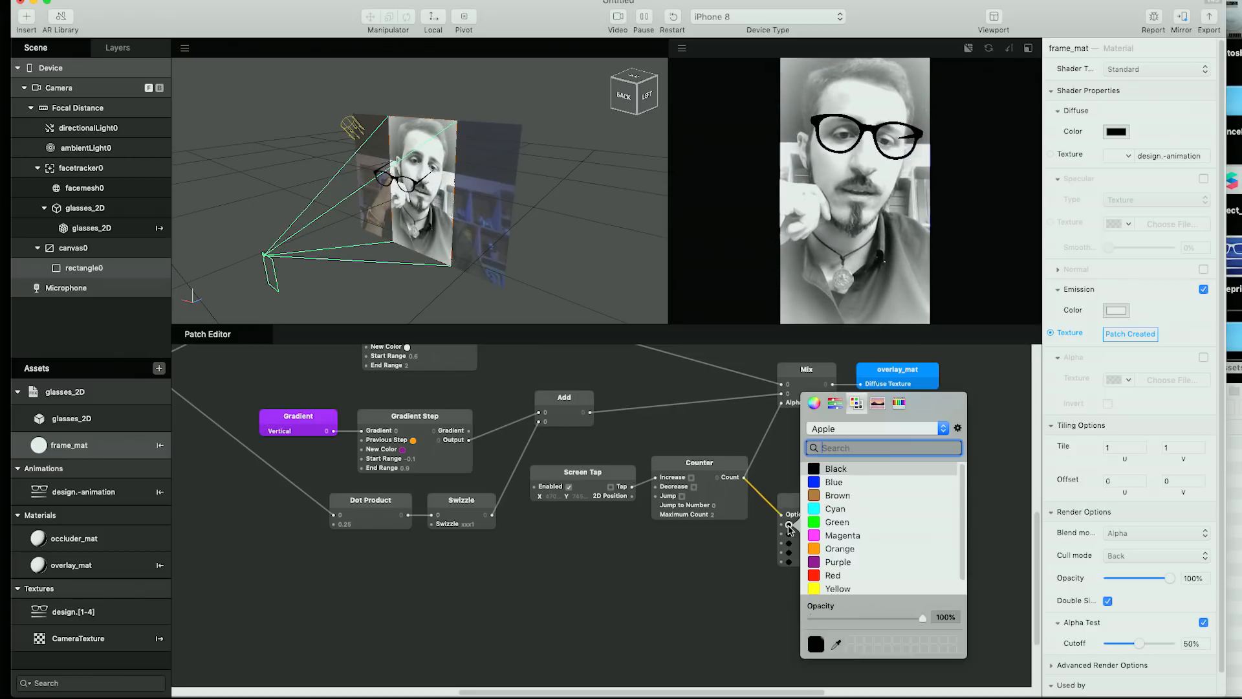
{"action": "left_click", "coordinate": [815, 403]}
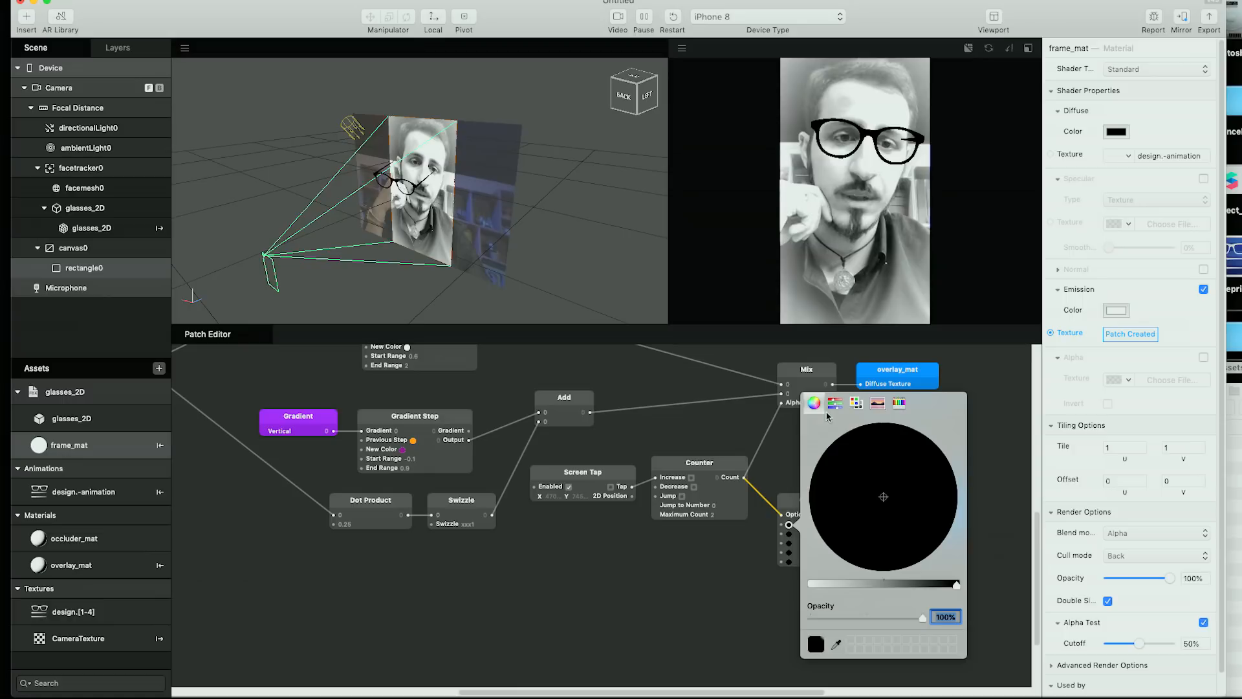
{"action": "left_click_drag", "start_coordinate": [945, 586], "coordinate": [919, 584]}
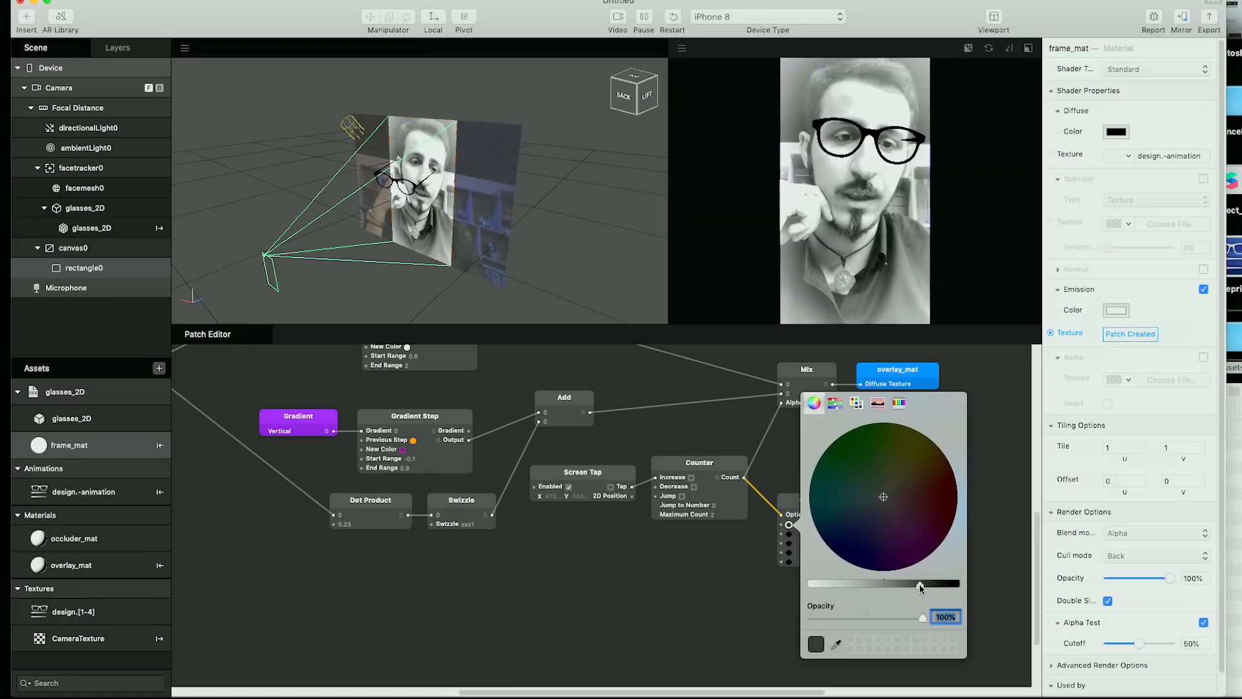
{"action": "left_click", "coordinate": [971, 568]}
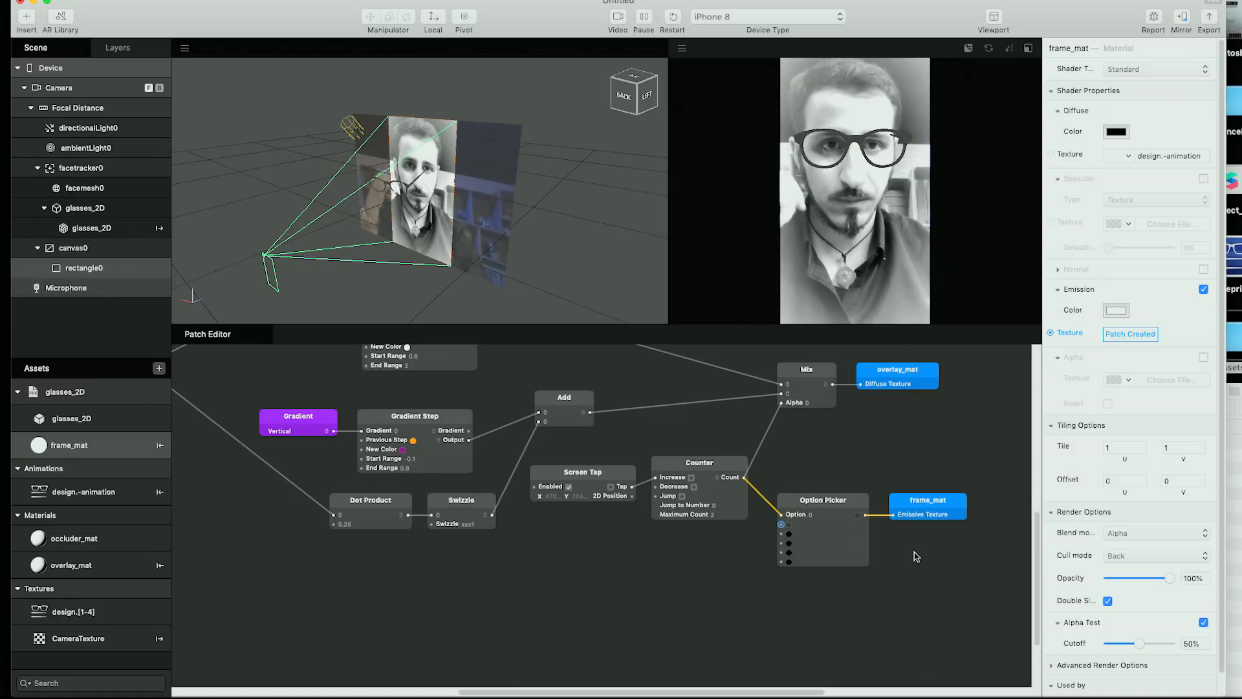
{"action": "left_click", "coordinate": [790, 525]}
{"action": "left_click_drag", "start_coordinate": [921, 588], "coordinate": [932, 588]}
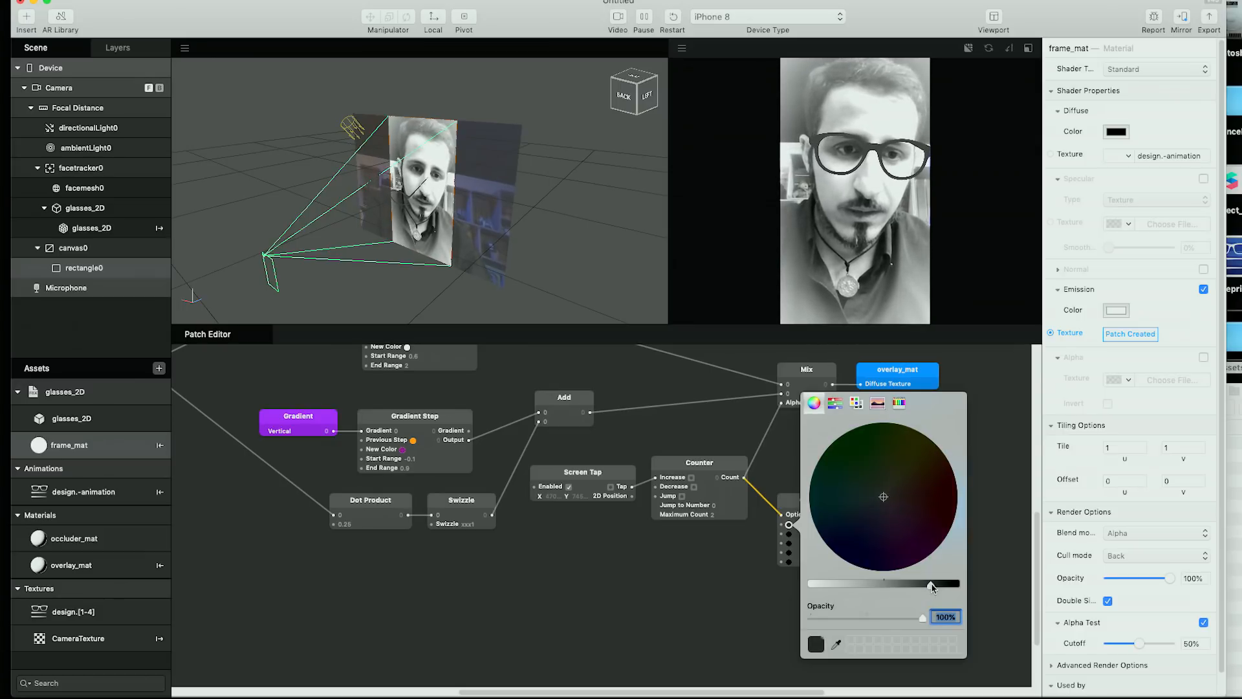
{"action": "left_click", "coordinate": [988, 574]}
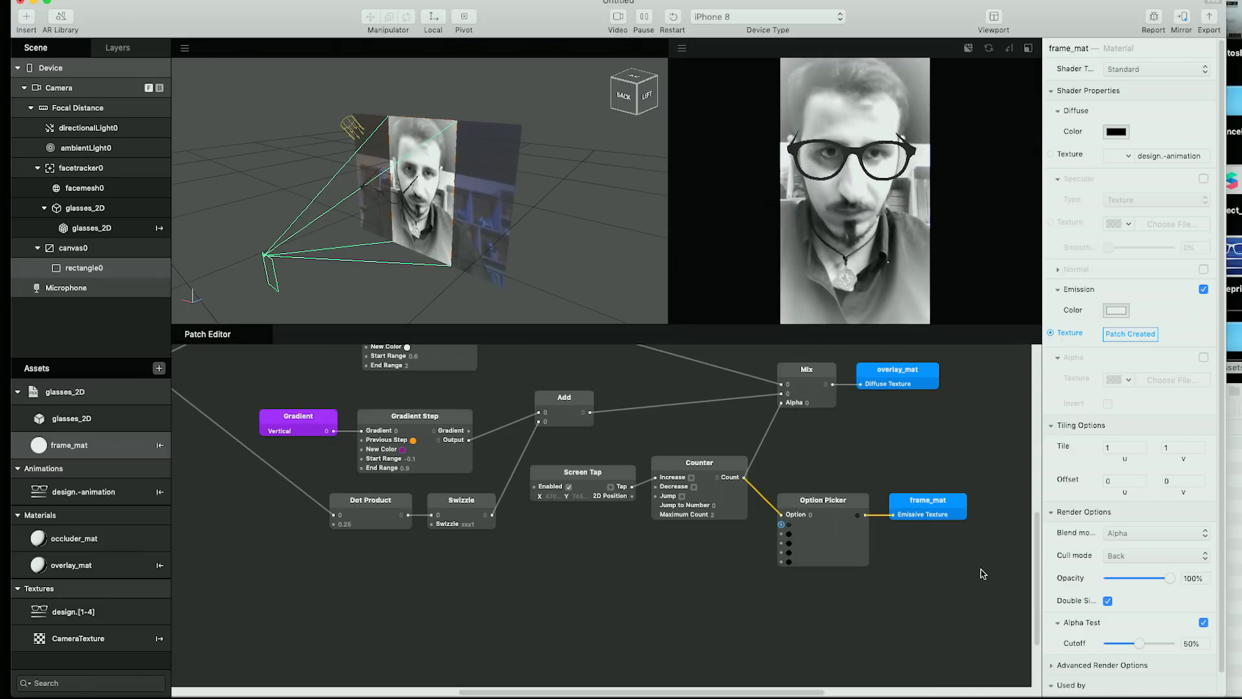
Set the Option Picker's second colour to white.
{"action": "left_click", "coordinate": [789, 534]}
{"action": "left_click_drag", "start_coordinate": [873, 595], "coordinate": [806, 600]}
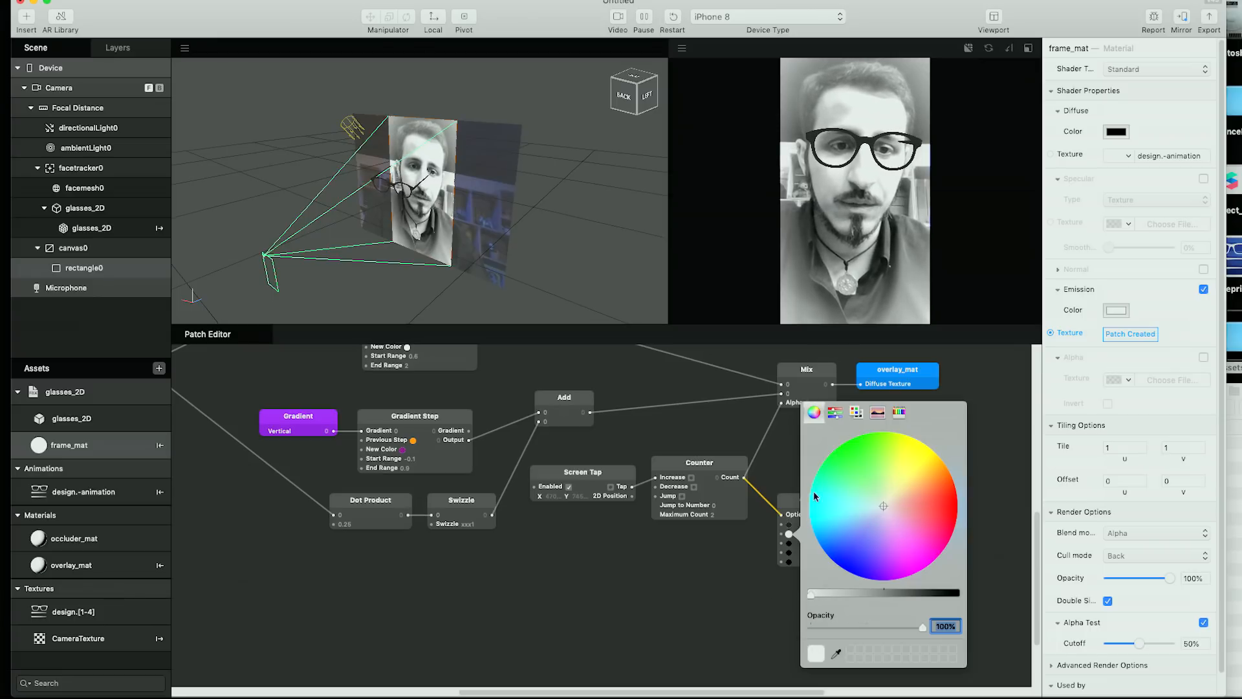
{"action": "left_click", "coordinate": [696, 596]}
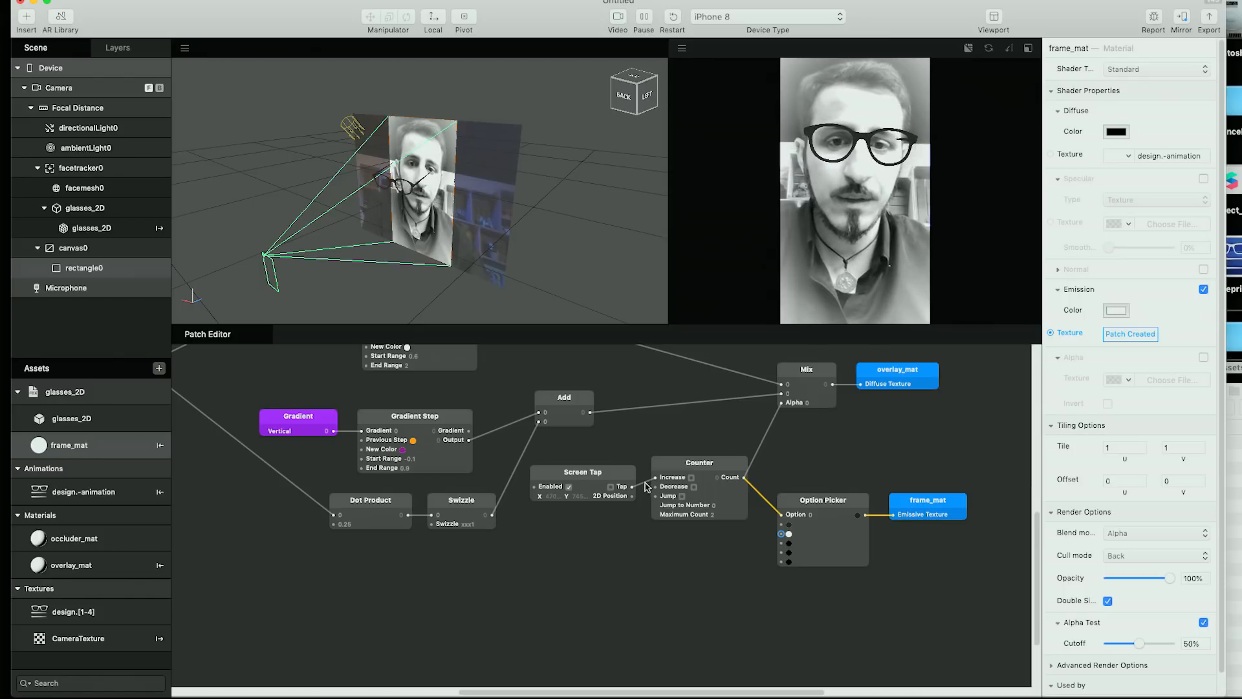
Tidy the patch layout by shifting the Screen Tap, Counter, Option Picker, Mix and material patches slightly.
{"action": "left_click_drag", "start_coordinate": [596, 471], "coordinate": [595, 461]}
{"action": "left_click_drag", "start_coordinate": [919, 594], "coordinate": [602, 464]}
{"action": "left_click_drag", "start_coordinate": [602, 464], "coordinate": [612, 465]}
{"action": "left_click_drag", "start_coordinate": [959, 452], "coordinate": [838, 391]}
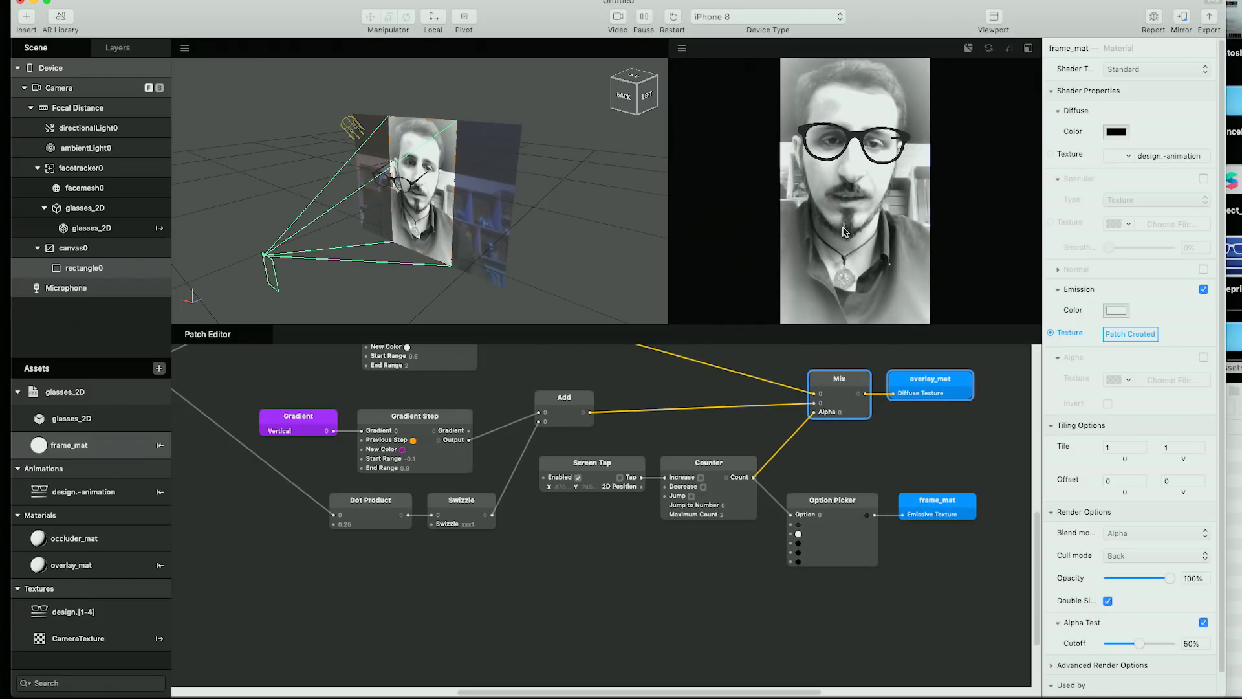
Test the tap interactions repeatedly in the simulator to check the overlay, glasses and frame colour switching.
{"action": "left_click", "coordinate": [836, 270]}
{"action": "left_click", "coordinate": [836, 267]}
{"action": "left_click", "coordinate": [841, 268]}
{"action": "left_click", "coordinate": [842, 272]}
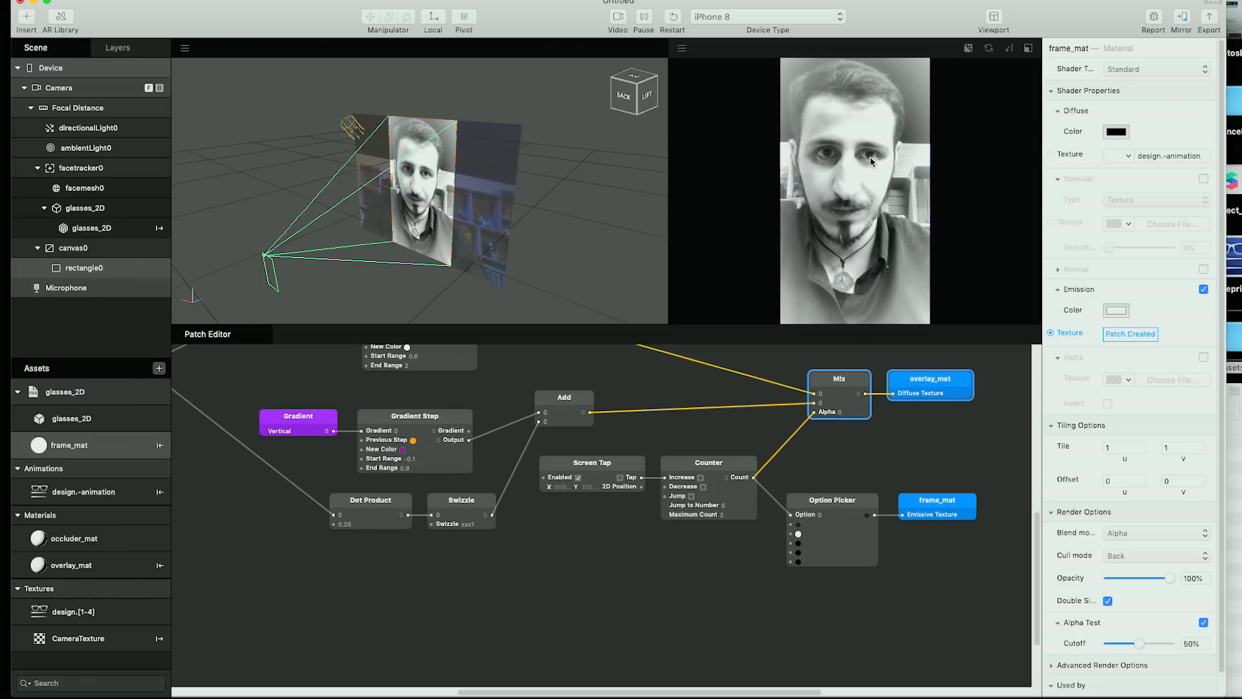
{"action": "left_click", "coordinate": [844, 216]}
{"action": "left_click", "coordinate": [842, 227]}
{"action": "left_click", "coordinate": [840, 240]}
{"action": "left_click", "coordinate": [838, 254]}
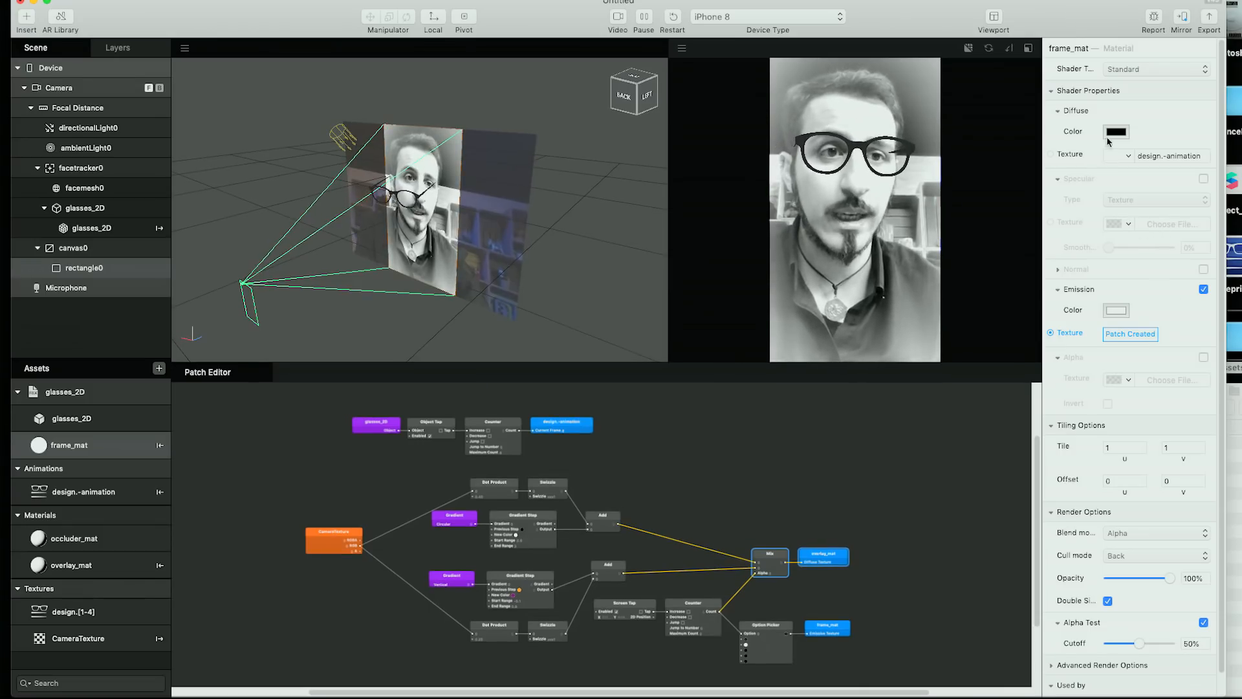
Check the connected mirroring device and switch to Desktop 3.
{"action": "left_click", "coordinate": [1181, 17]}
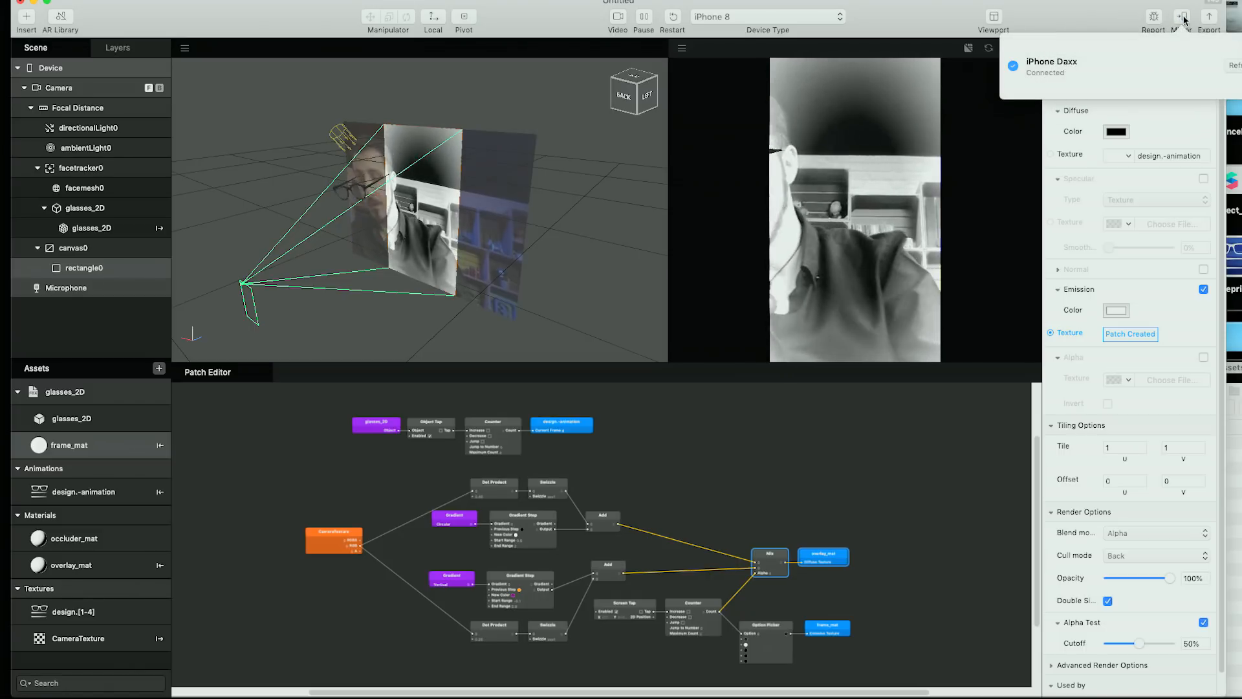
{"action": "left_click", "coordinate": [1181, 18]}
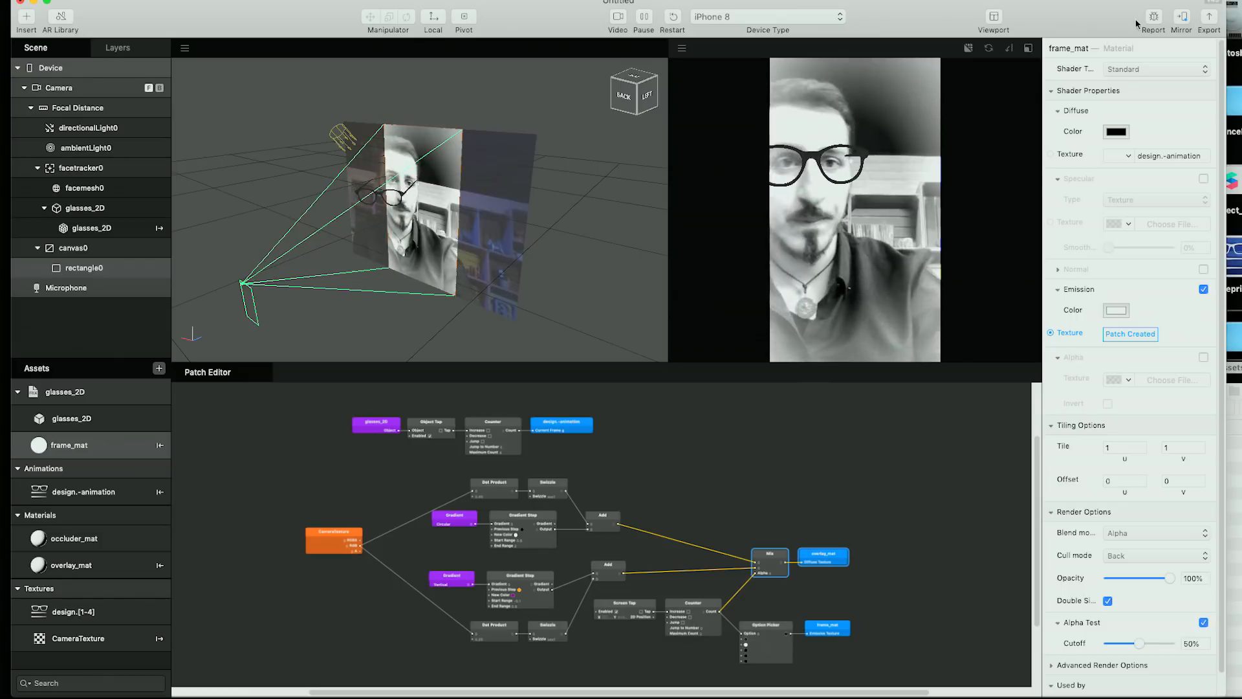
{"action": "key", "text": "ctrl+Up"}
{"action": "mouse_move", "coordinate": [899, 65]}
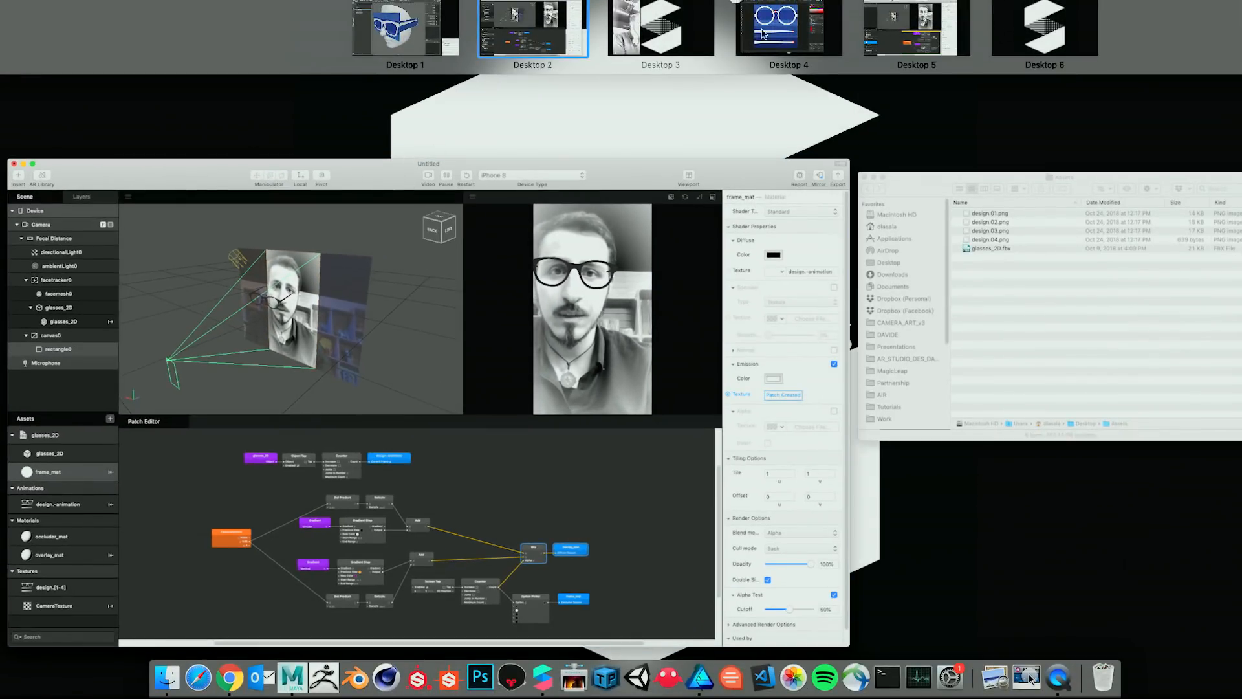
{"action": "left_click", "coordinate": [694, 43]}
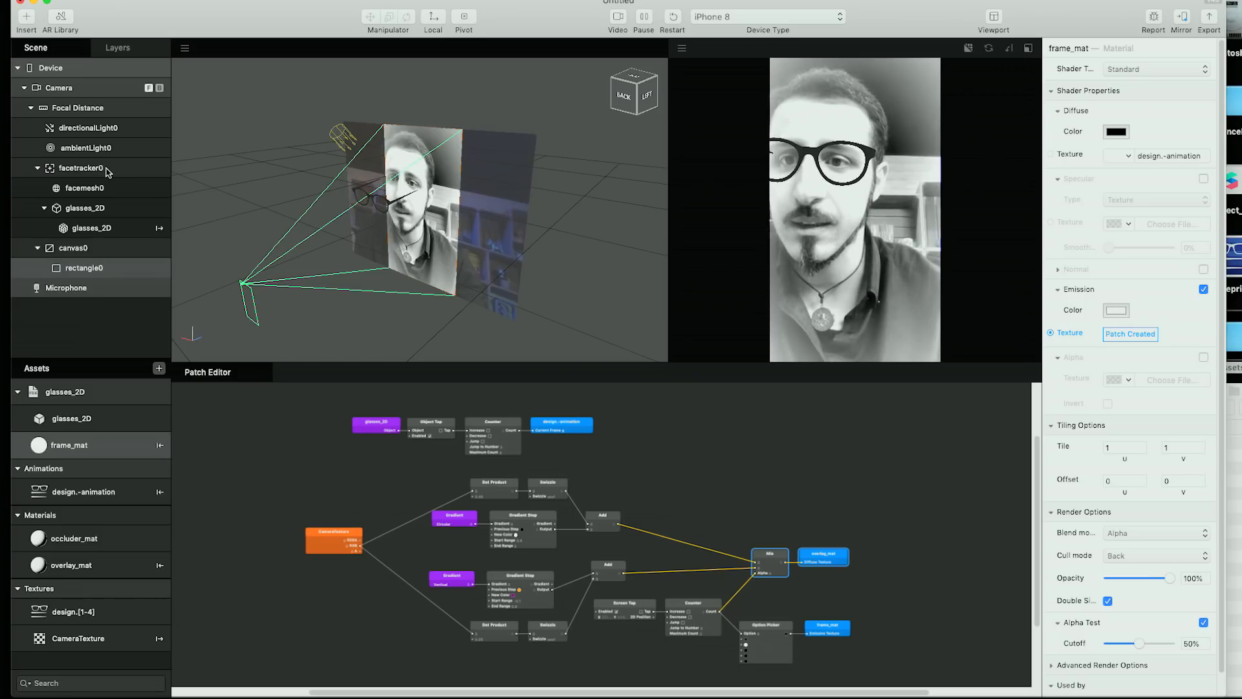
Duplicate facetracker0 with its face mesh and glasses, expand the copy's contents, and set its tracked face to Face 2.
{"action": "left_click", "coordinate": [81, 168]}
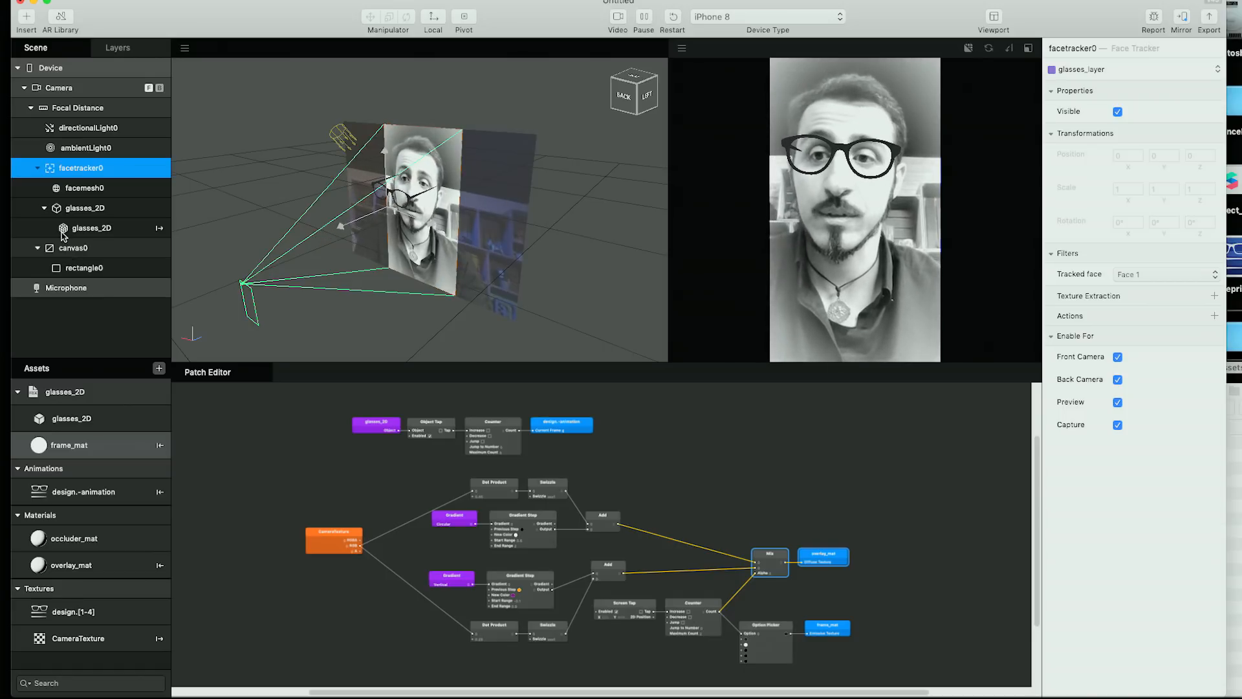
{"action": "key", "text": "super+d"}
{"action": "left_click", "coordinate": [75, 249]}
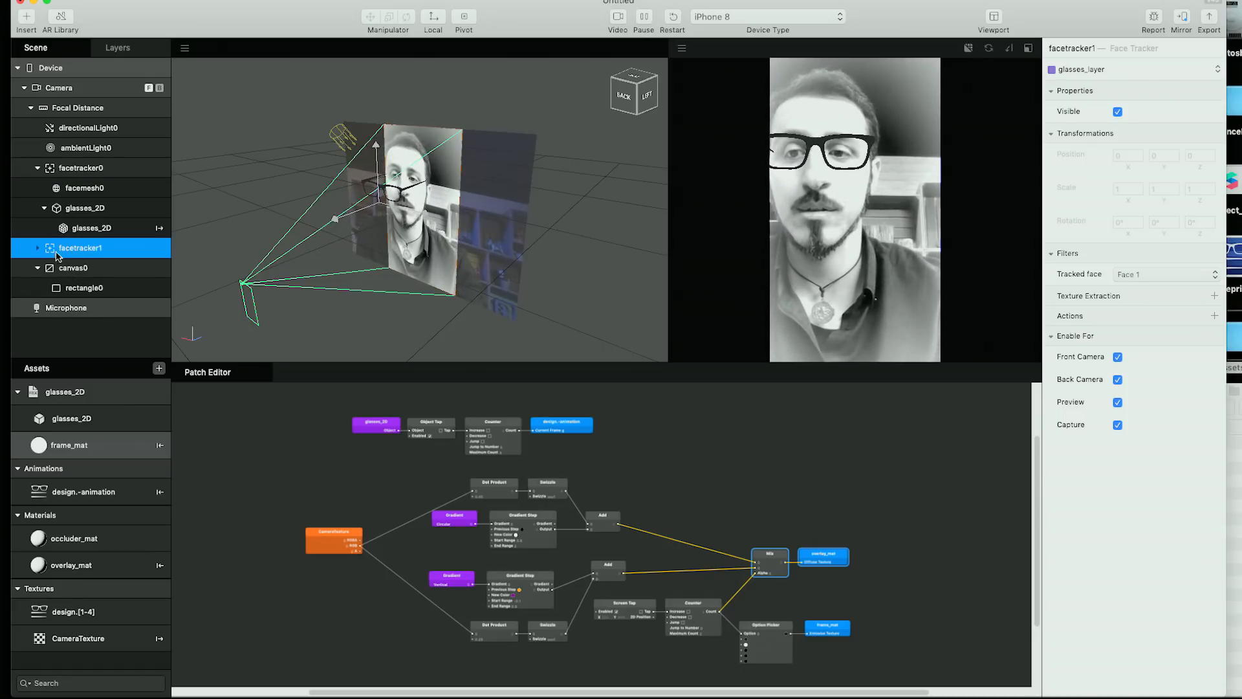
{"action": "left_click", "coordinate": [37, 249]}
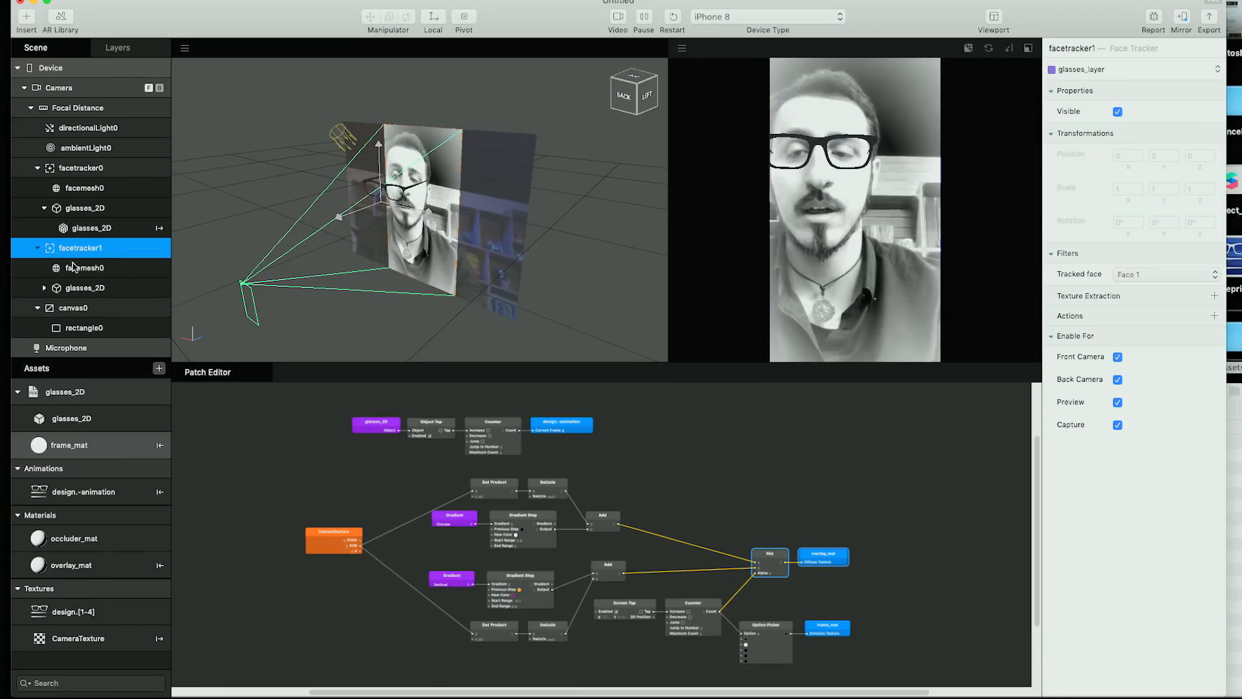
{"action": "left_click", "coordinate": [75, 267]}
{"action": "left_click", "coordinate": [44, 288]}
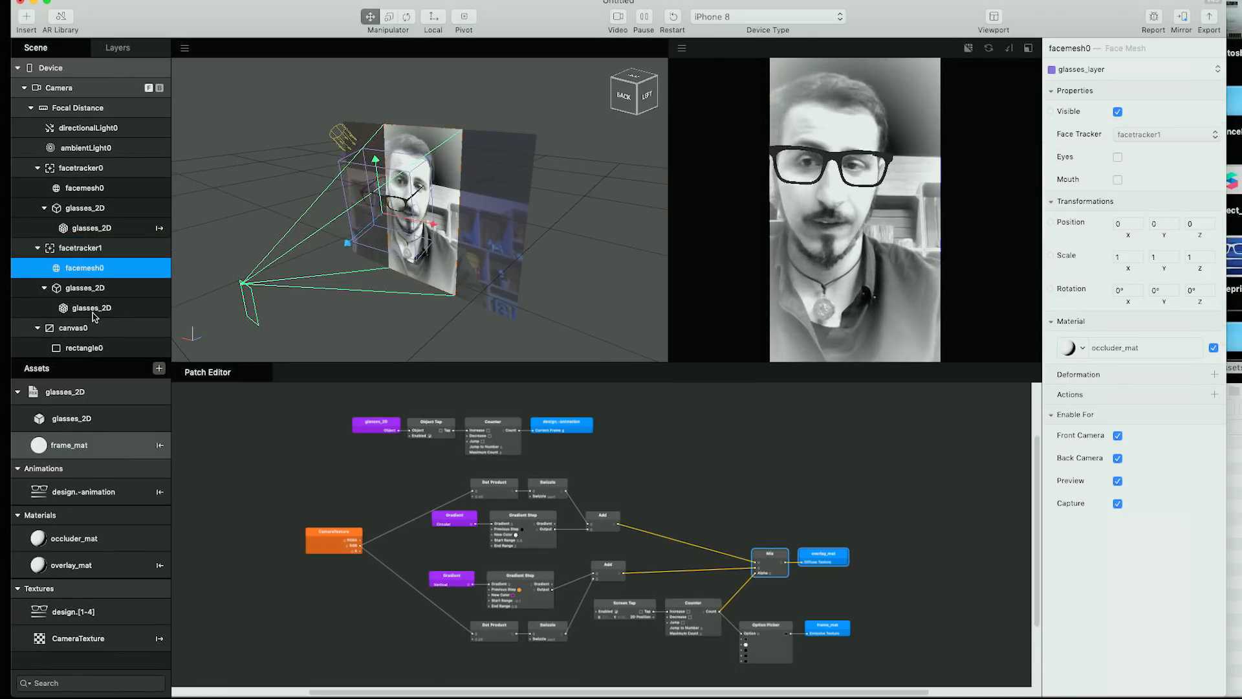
{"action": "left_click", "coordinate": [82, 251]}
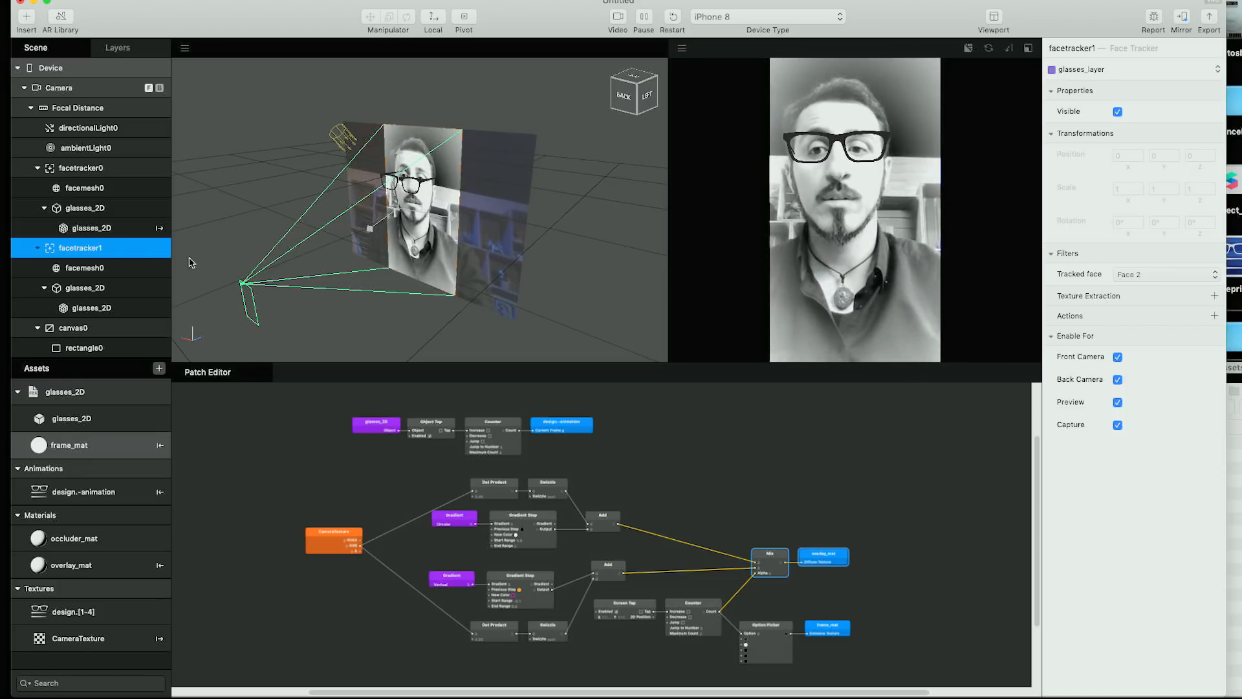
{"action": "scroll", "coordinate": [114, 251], "scroll_direction": "down", "scroll_amount": 1}
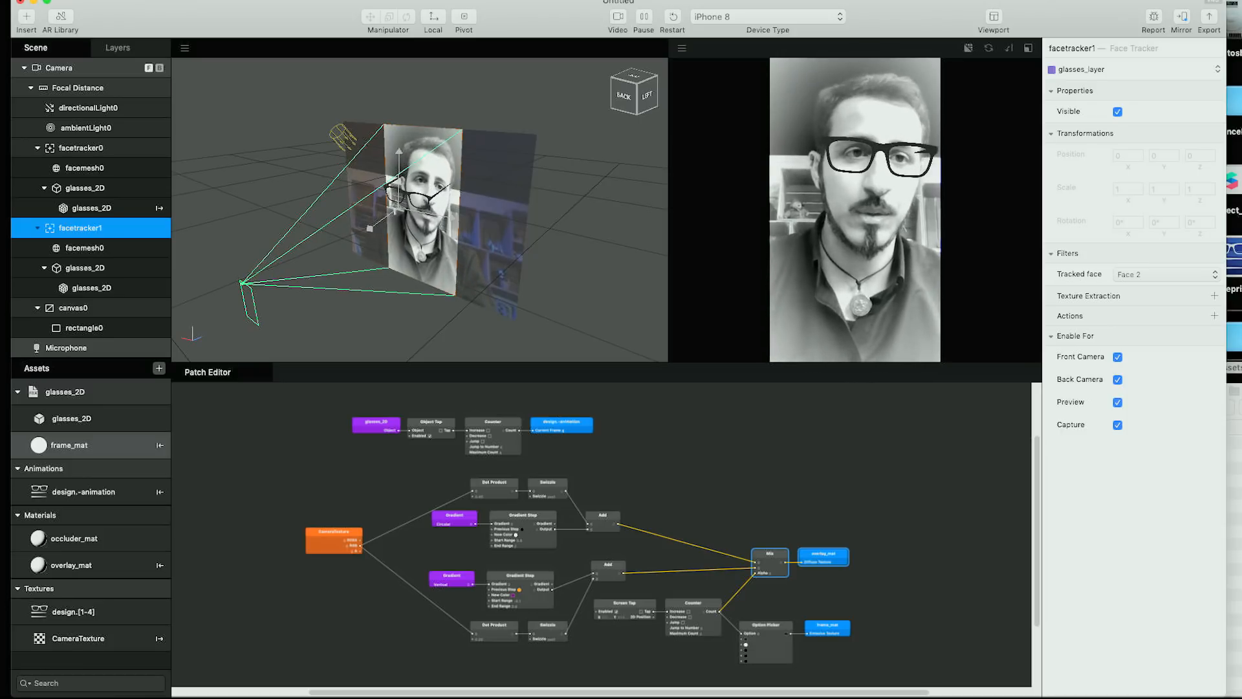
Open the mirroring device list to check the phone connection.
{"action": "left_click", "coordinate": [1181, 20]}
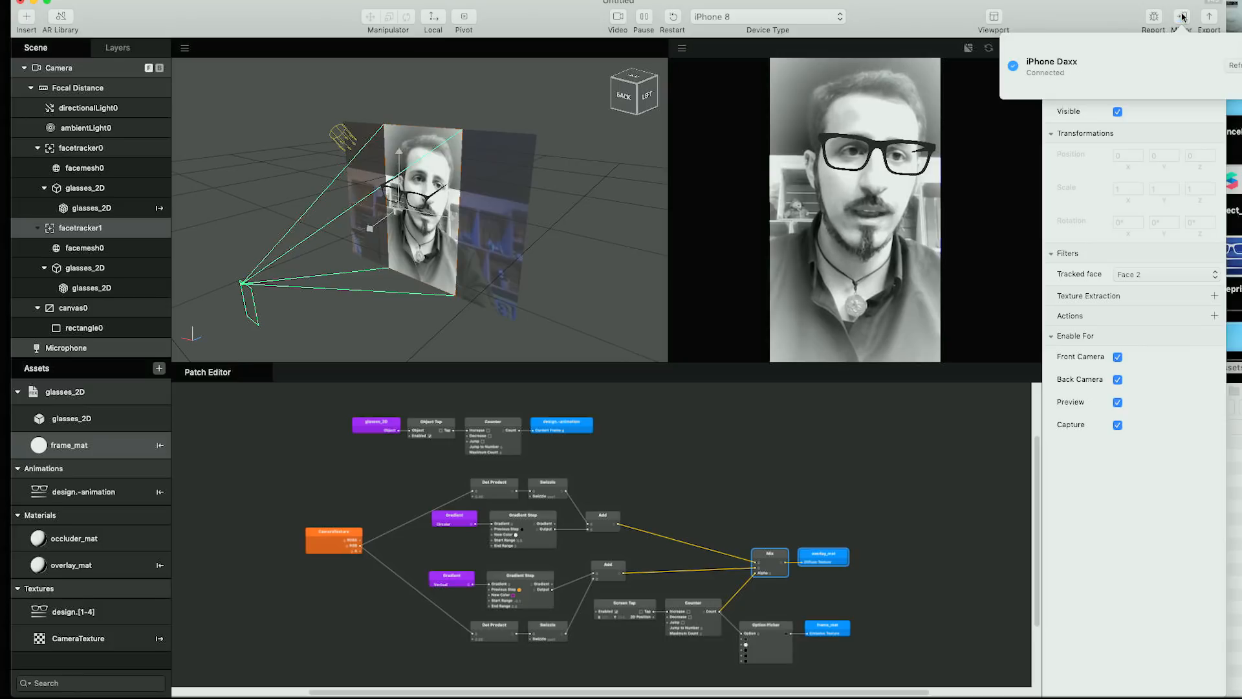